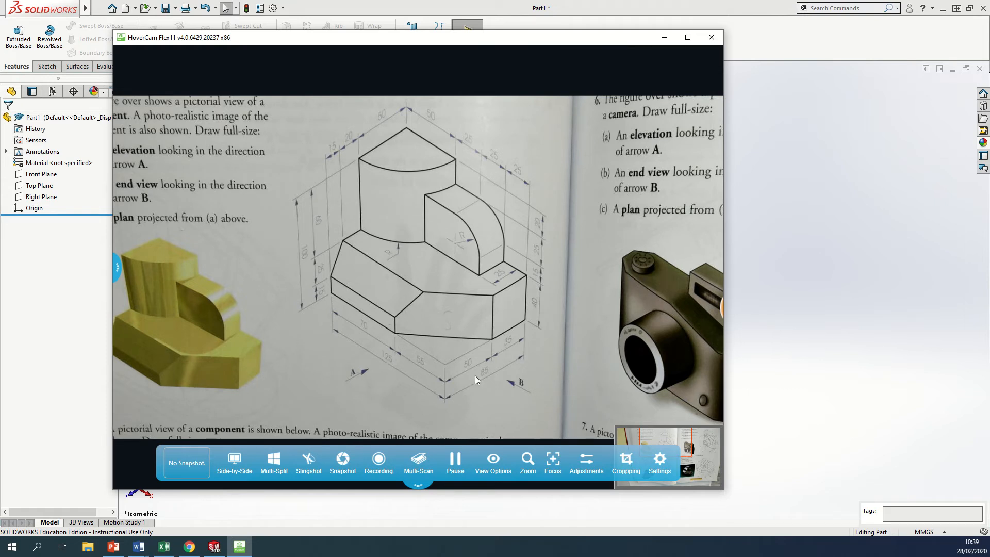
Switch to SOLIDWORKS and sketch a center rectangle about 197 by 105 mm on the Top Plane, centred on the origin.
left_click(664, 37)
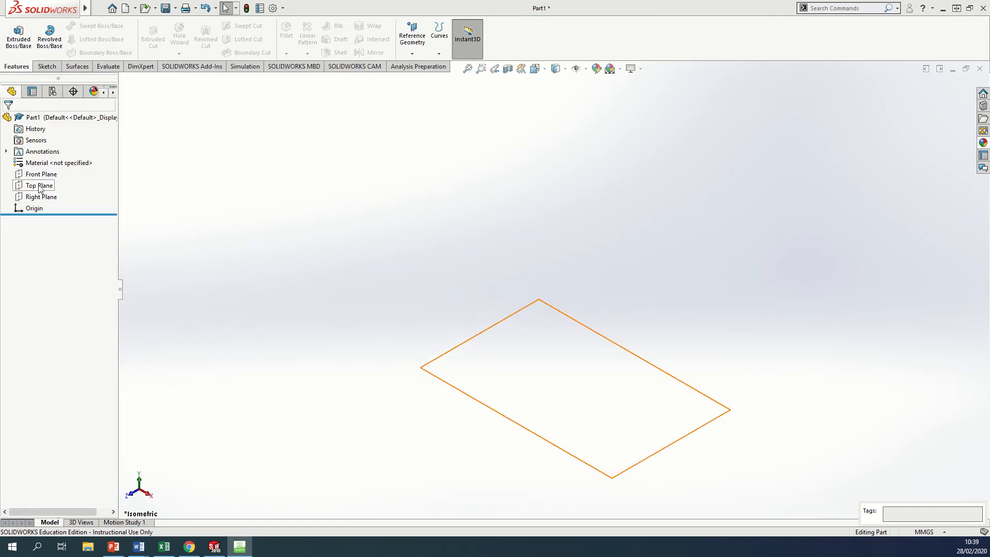
left_click(38, 186)
left_click(73, 170)
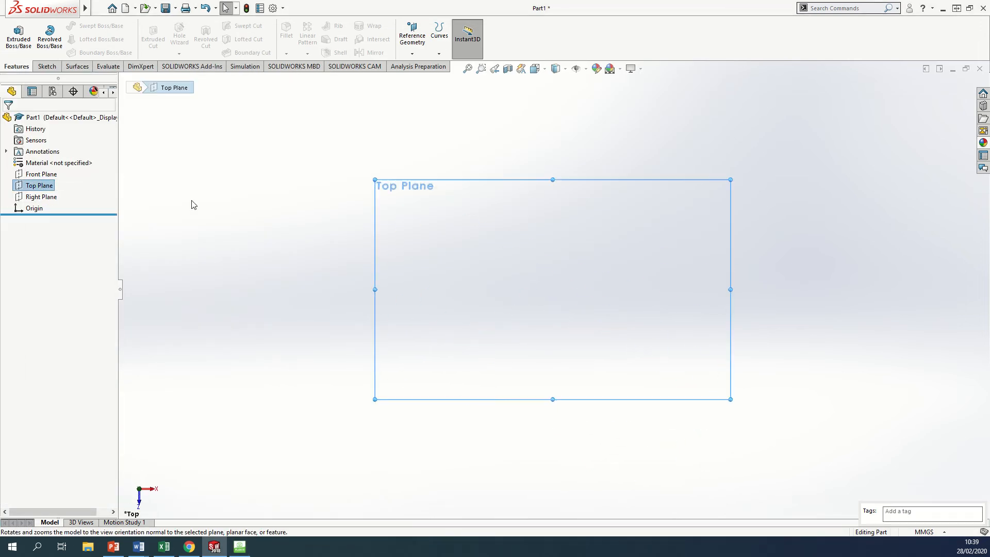
left_click(49, 68)
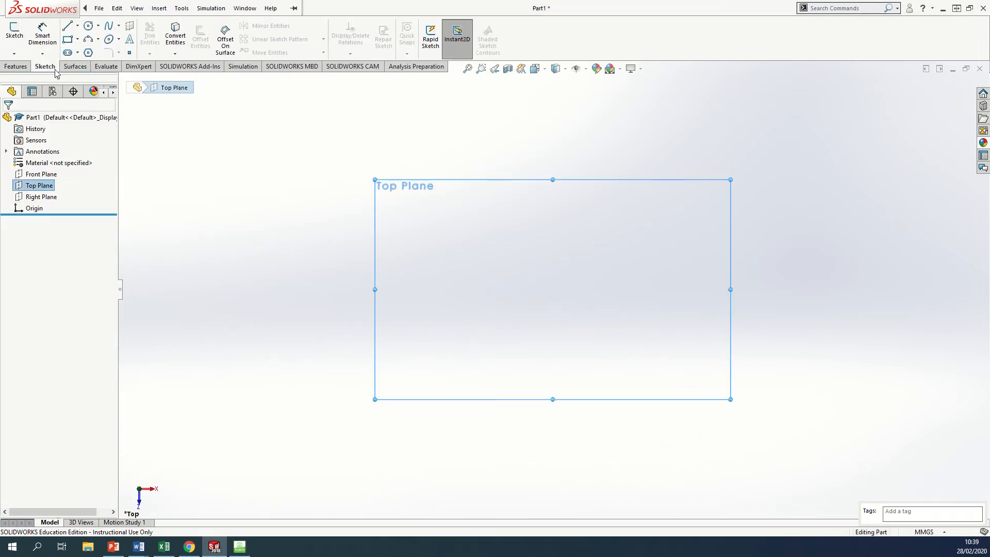
left_click(68, 40)
left_click(78, 40)
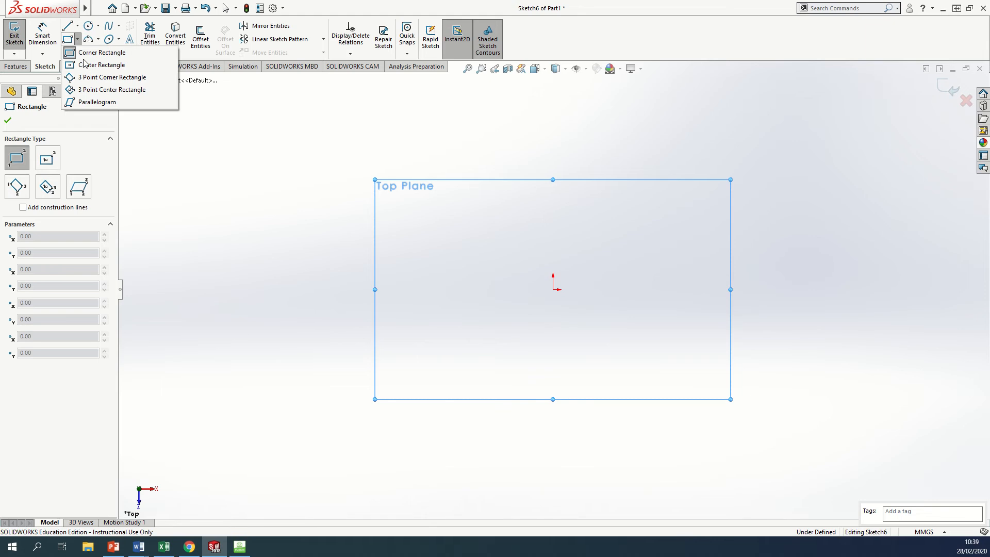
left_click(100, 65)
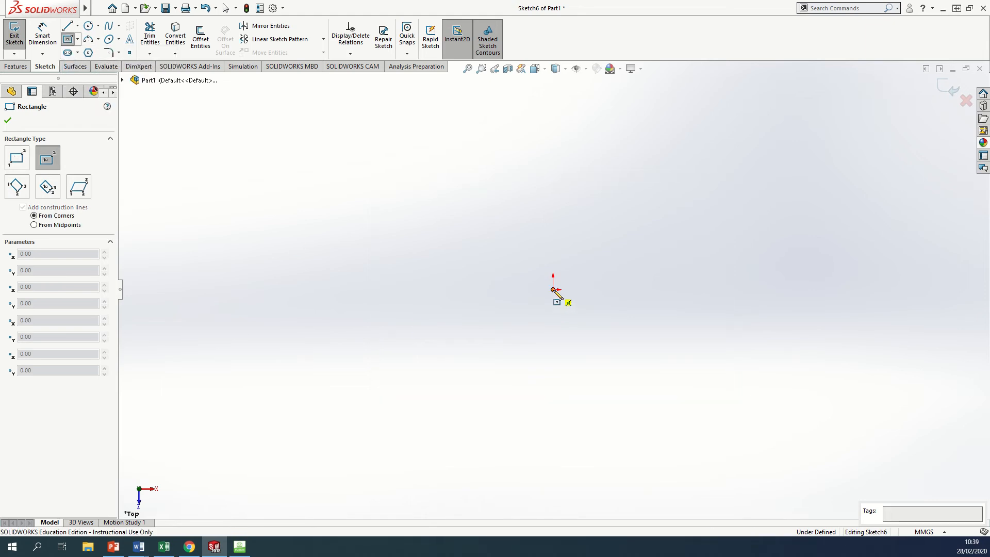
left_click(553, 289)
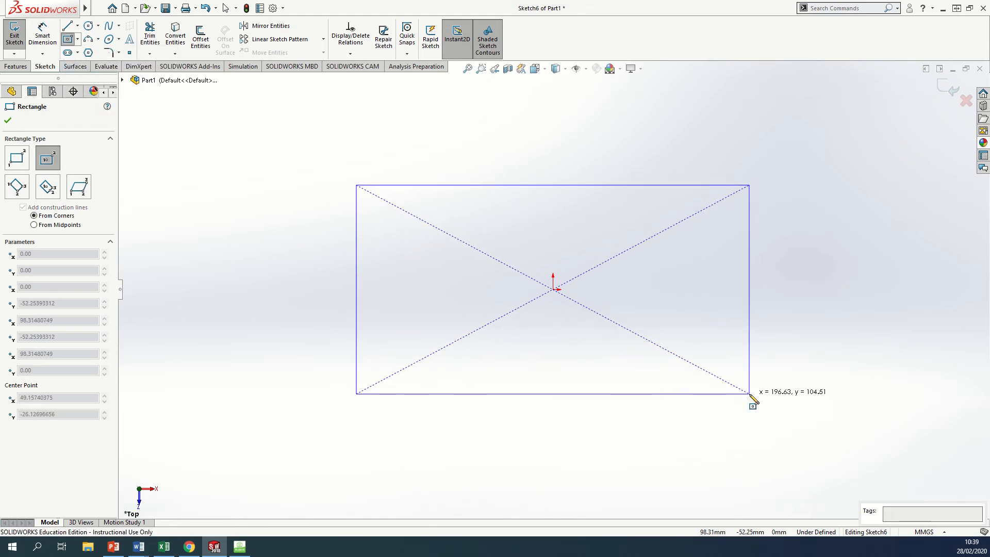
left_click(750, 394)
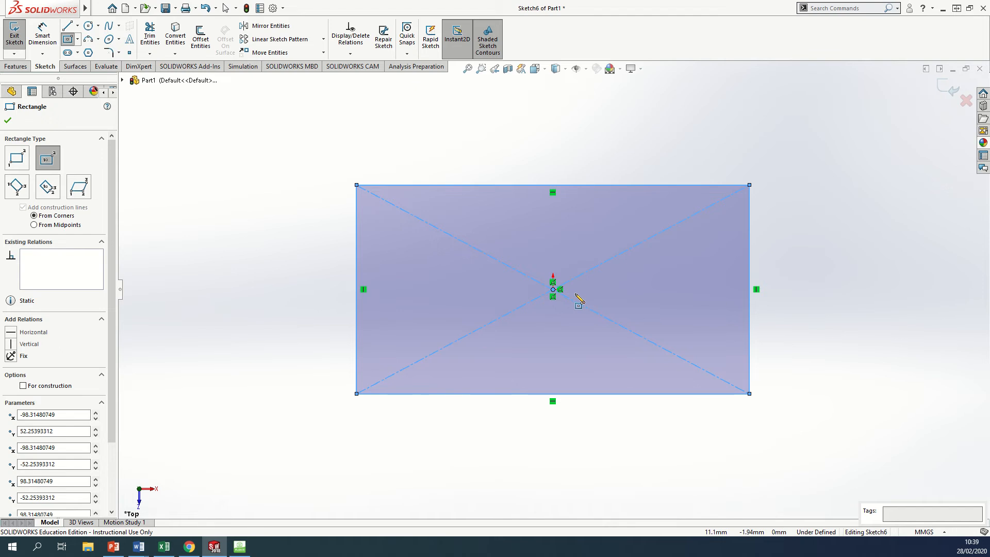
Dimension the rectangle to 125 mm long and 85 mm wide.
left_click(42, 35)
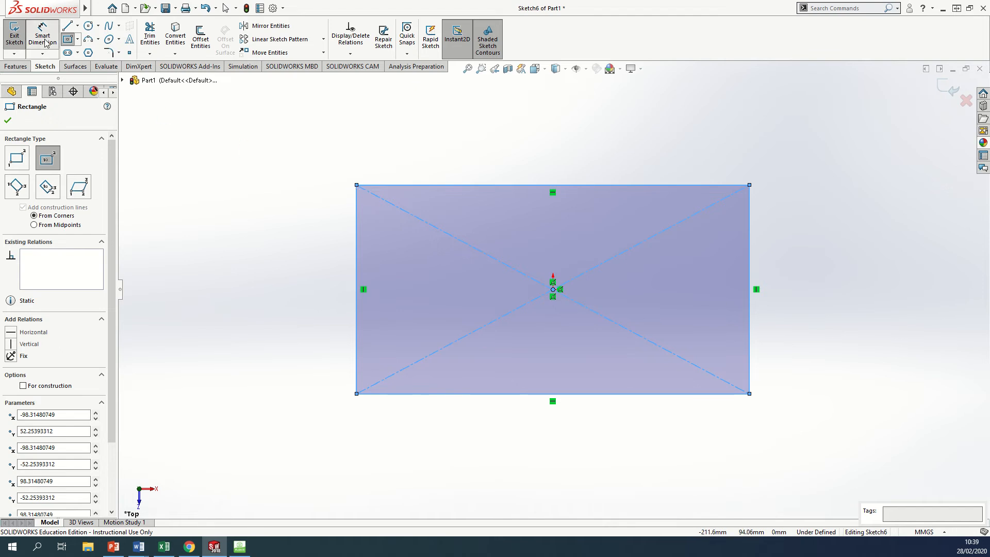
left_click(499, 396)
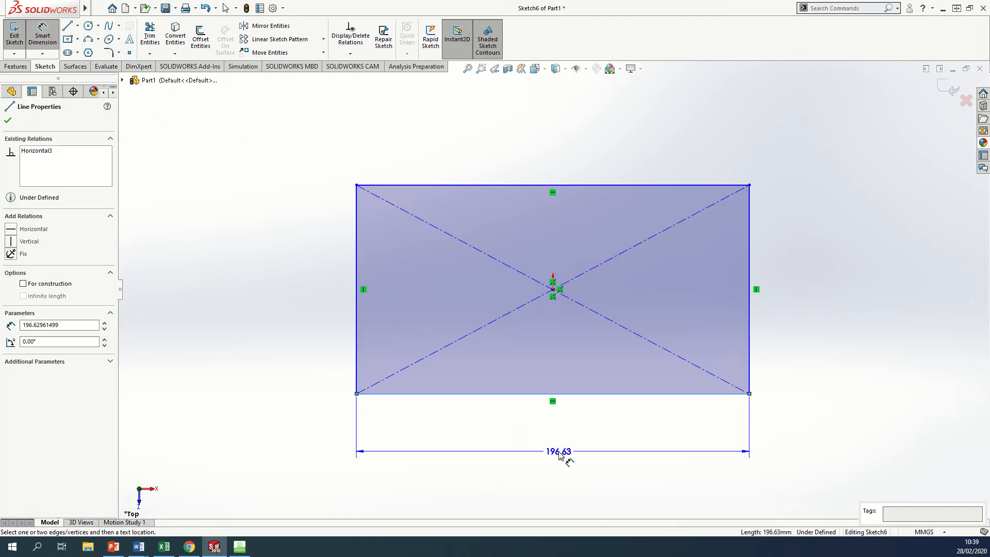
left_click(559, 454)
type("125")
key("Return")
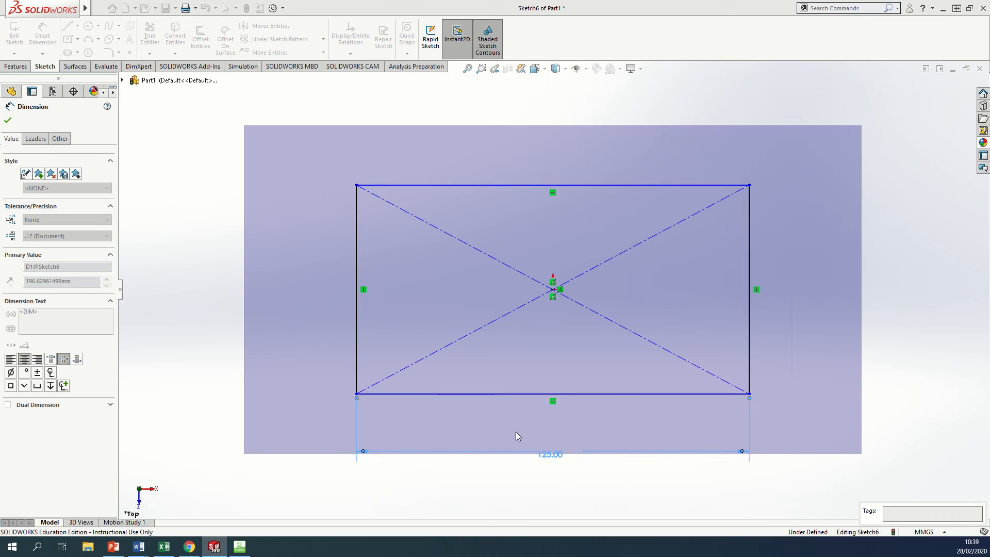
left_click(356, 255)
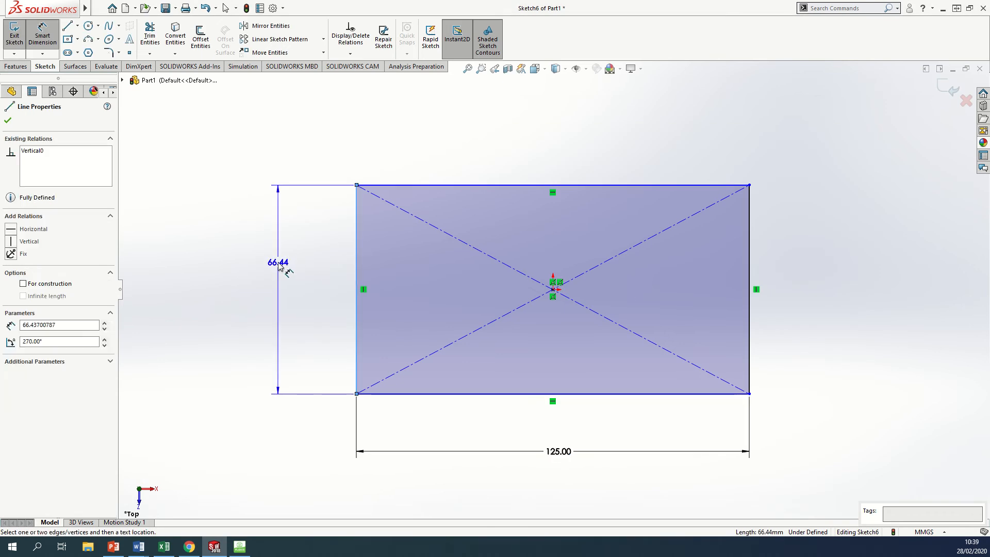
left_click(279, 266)
type("85")
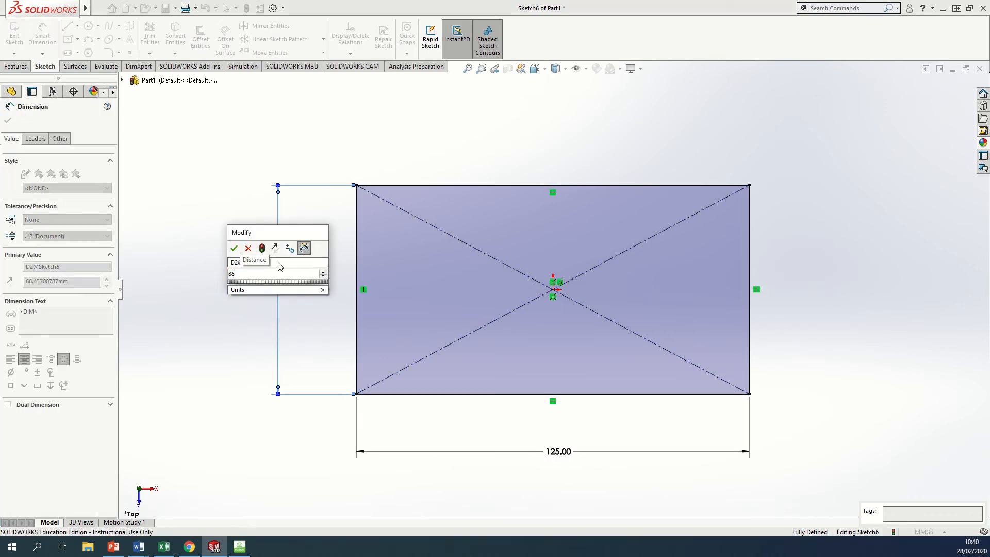
key("Return")
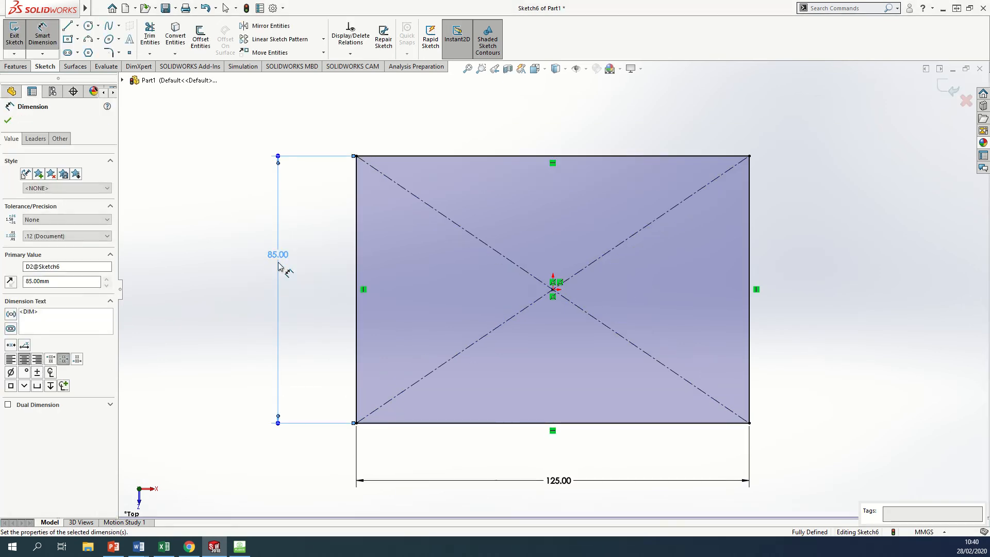
left_click(9, 121)
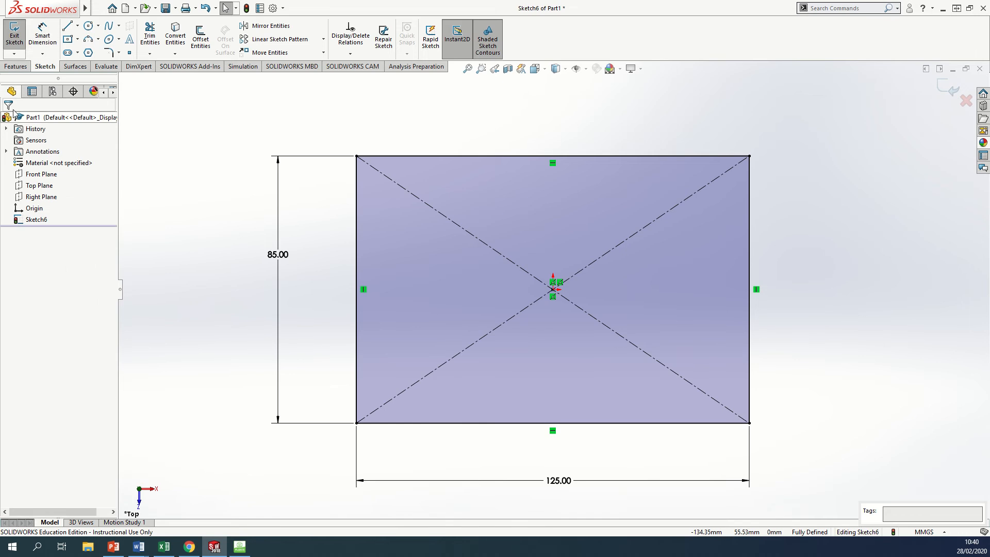
Extrude the rectangle upward as a 60 mm blind boss and show the block in isometric view.
left_click(16, 66)
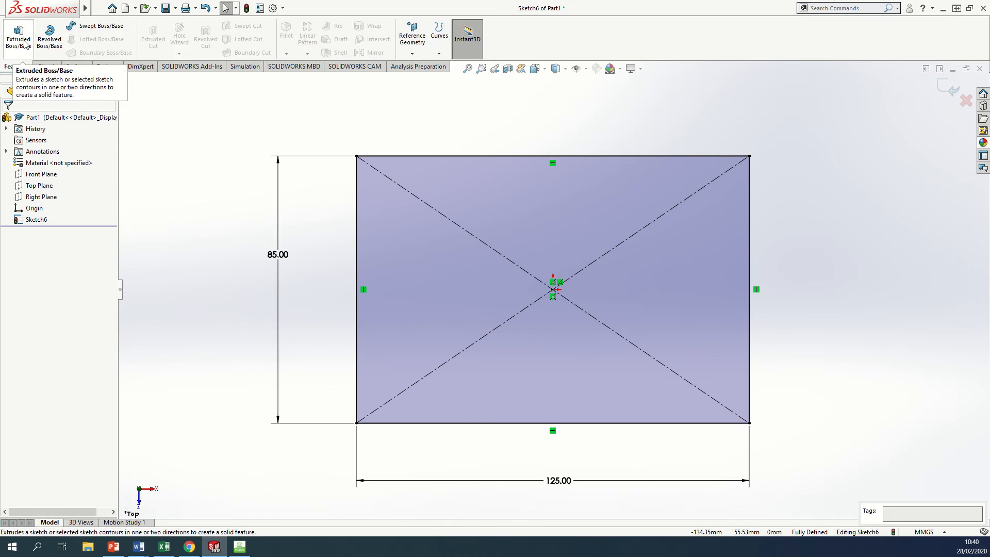
left_click(24, 44)
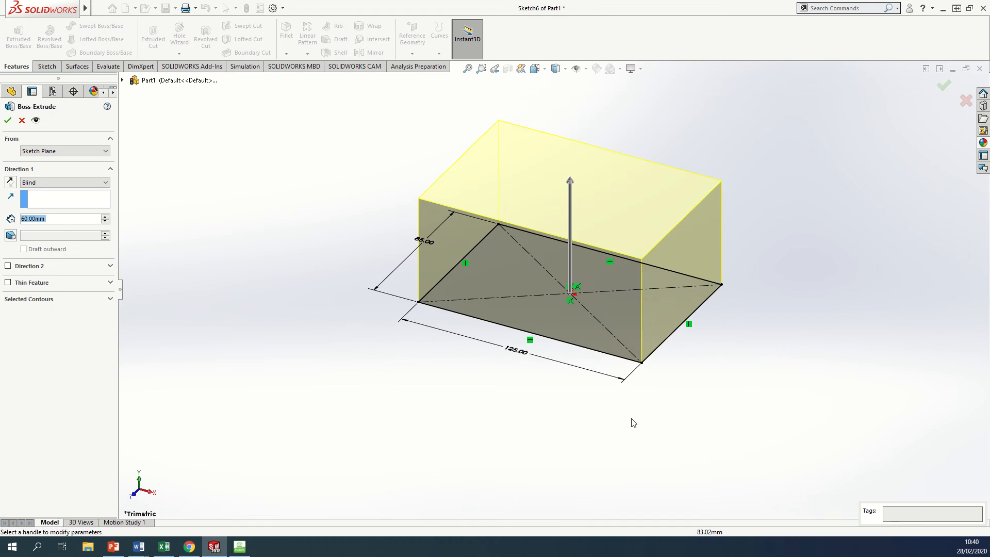
left_click(37, 219)
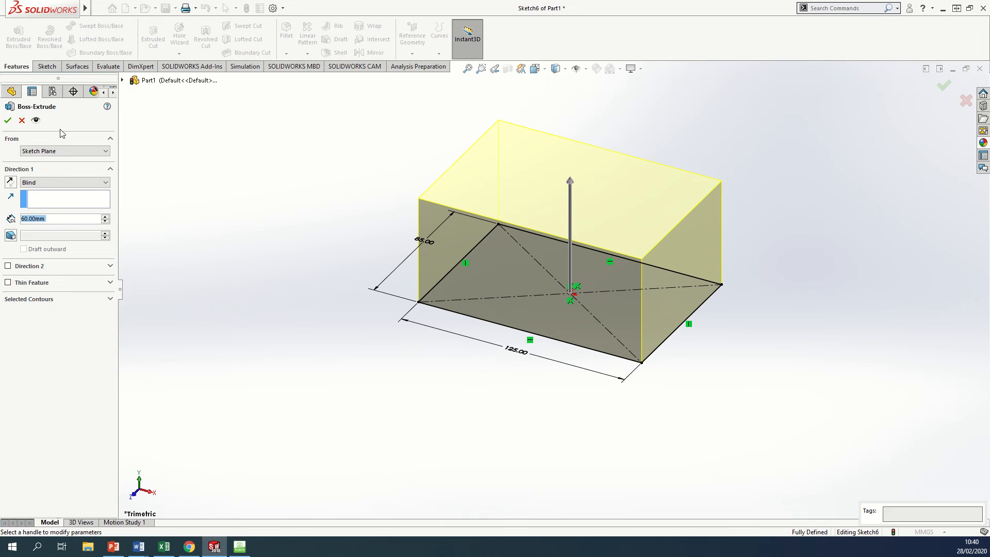
left_click(8, 120)
middle_click_drag(565, 296, 699, 309)
key("ctrl+space")
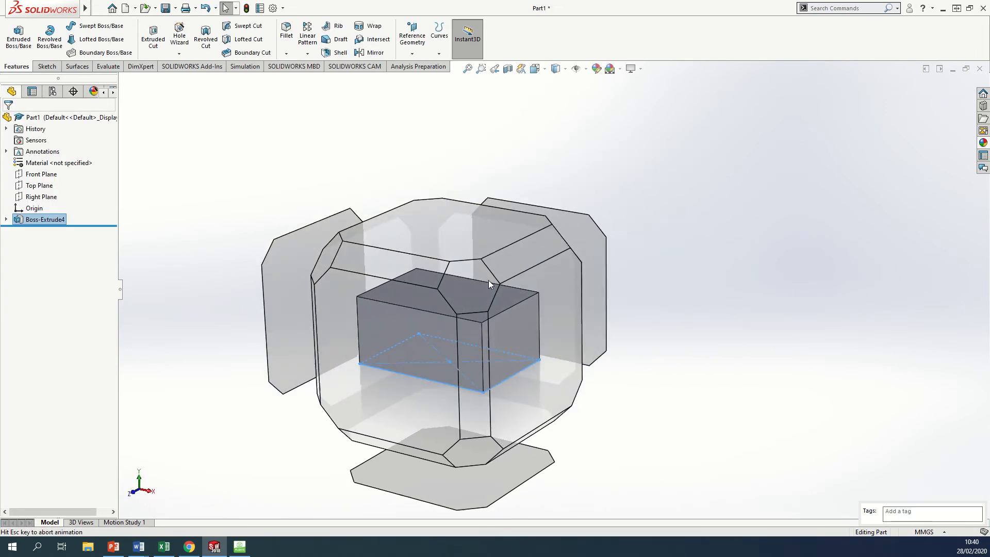
left_click(449, 313)
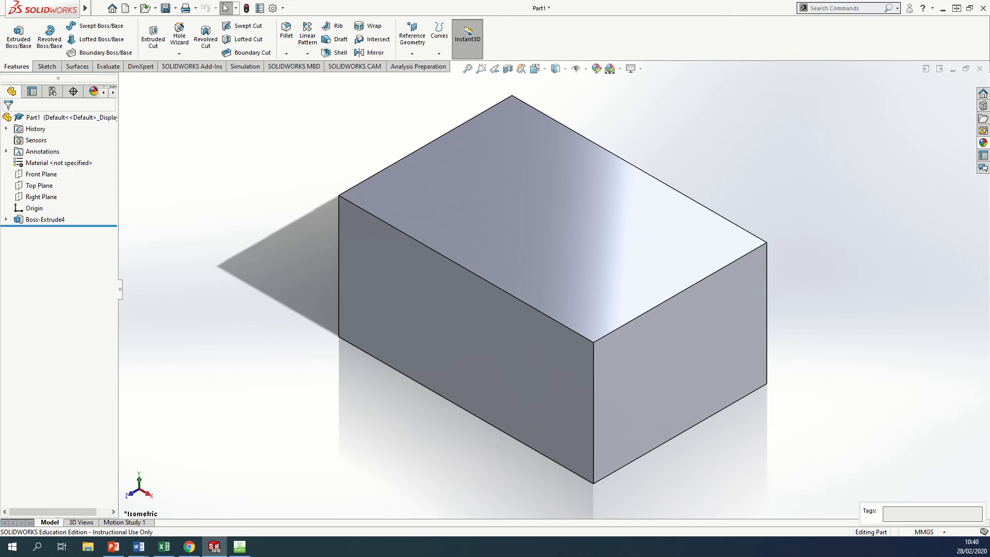
Consult the component's pictorial drawing in HoverCam, and start a sketch on the block's top face.
key("alt+Tab")
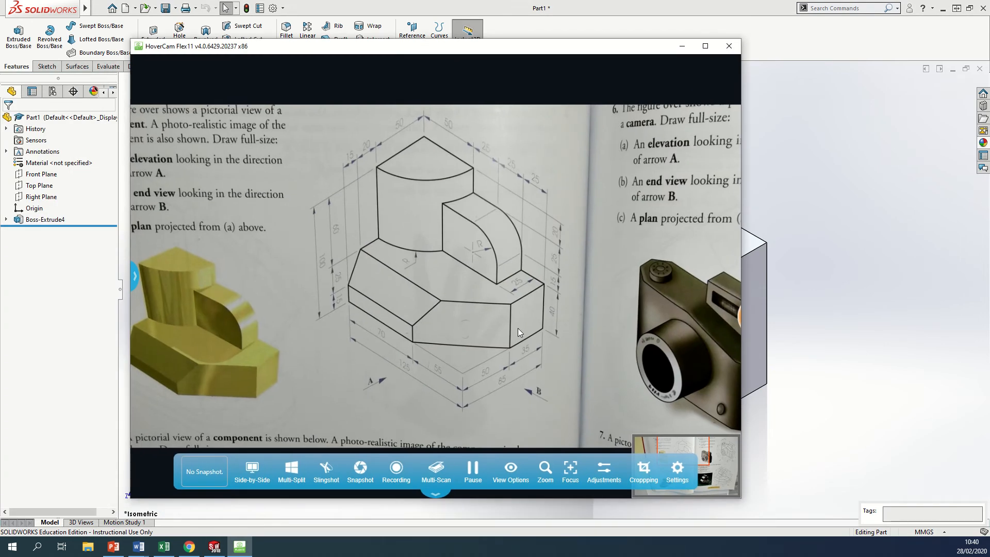
mouse_move(417, 4)
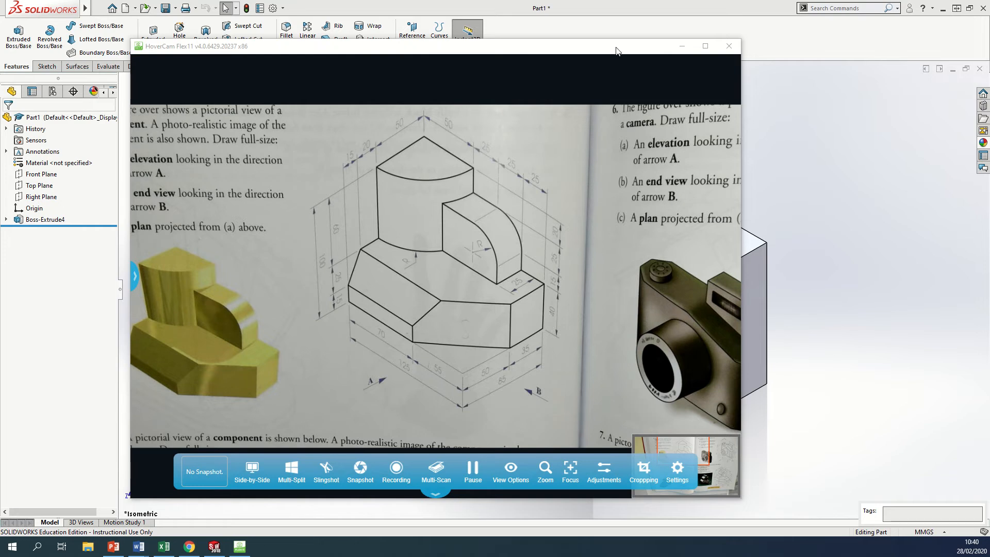
left_click(682, 47)
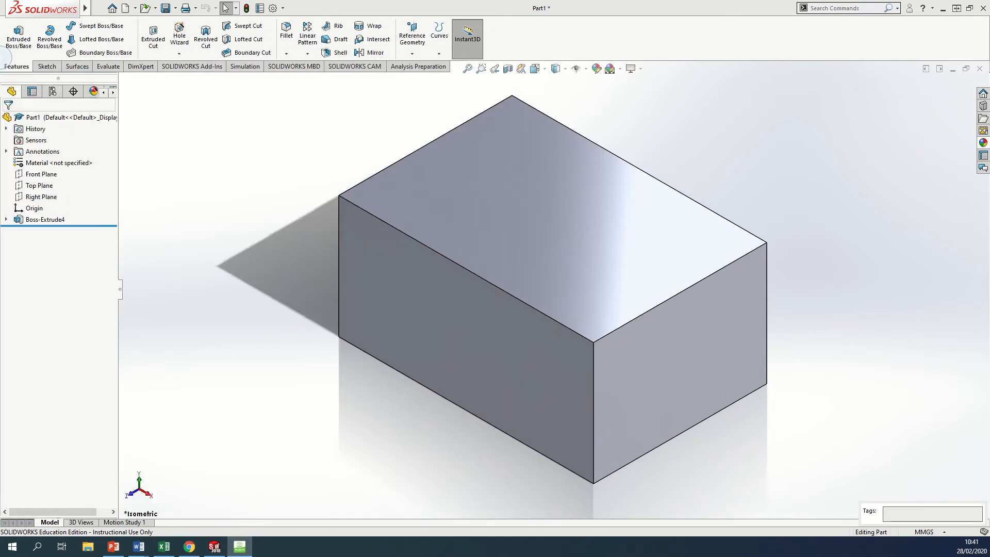
key("f")
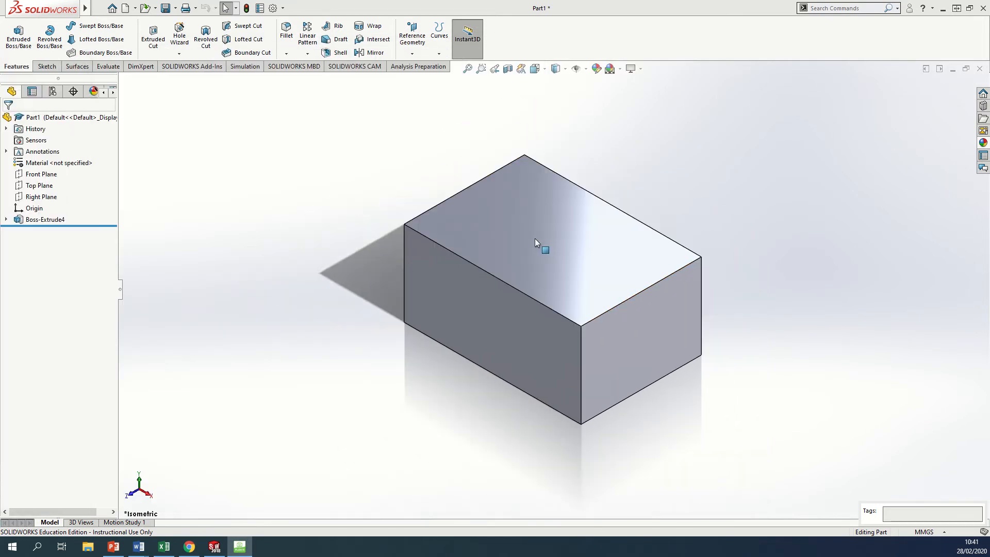
left_click(565, 261)
key("space")
left_click(441, 279)
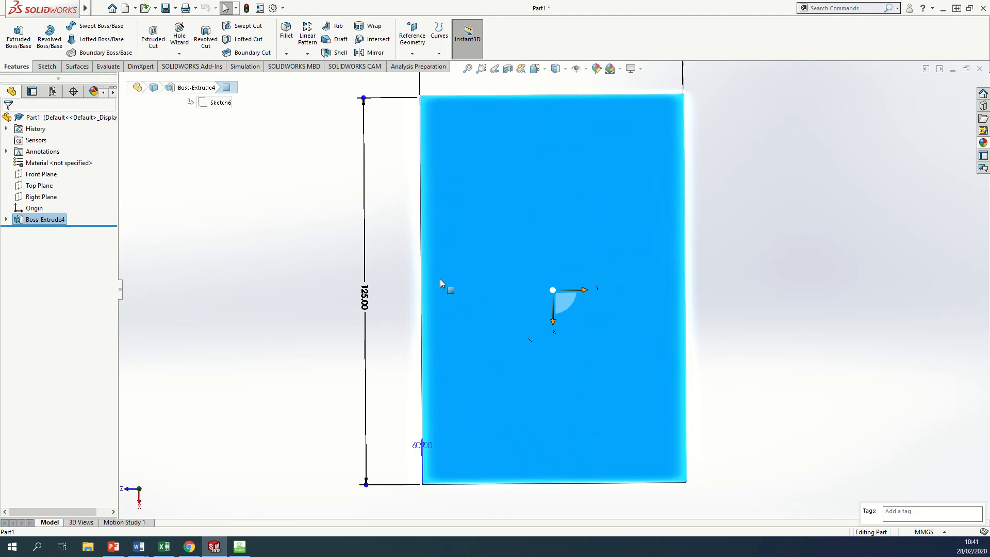
left_click(47, 66)
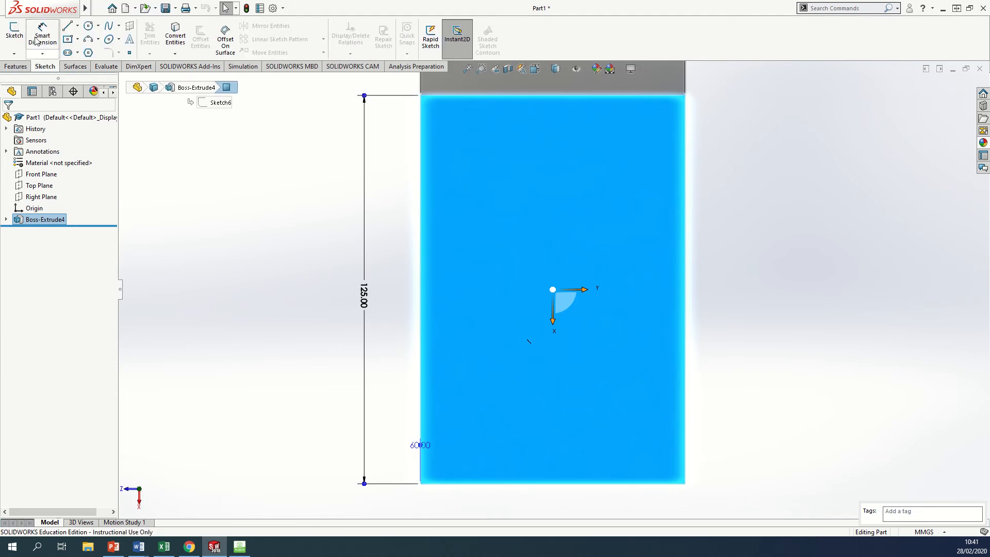
left_click(23, 41)
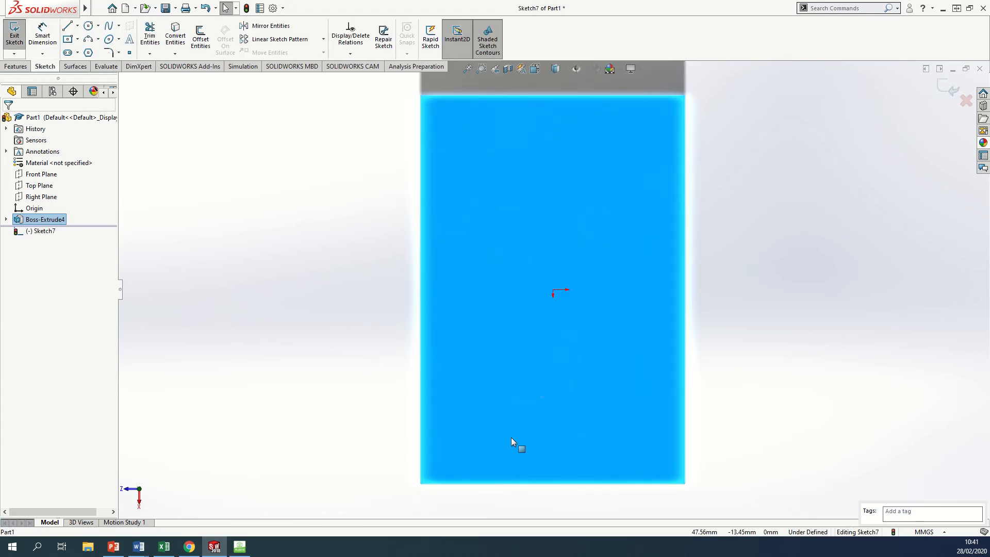
Draw a closed right triangle at the top face's front-right corner, with legs about 34 mm and 45 mm along the edges.
left_click(67, 25)
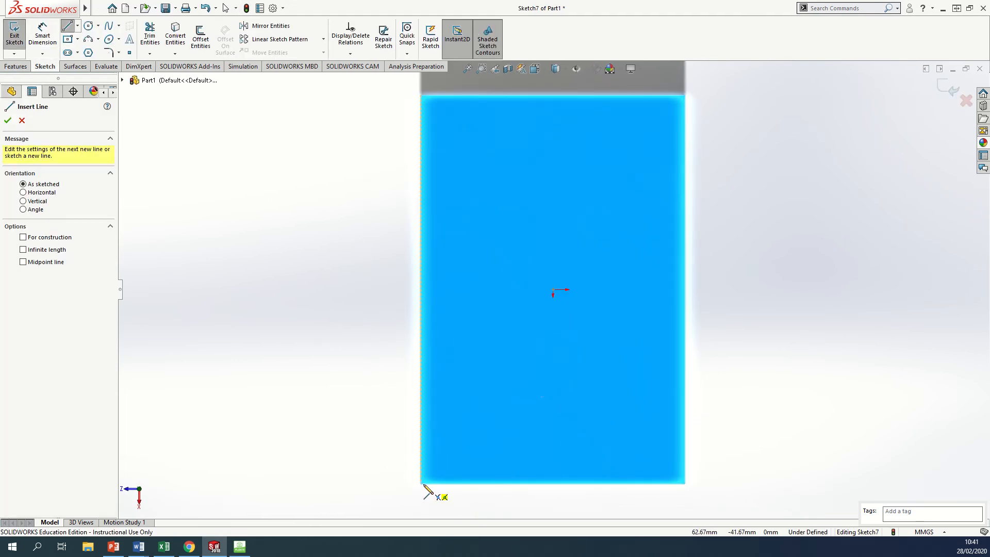
left_click(421, 484)
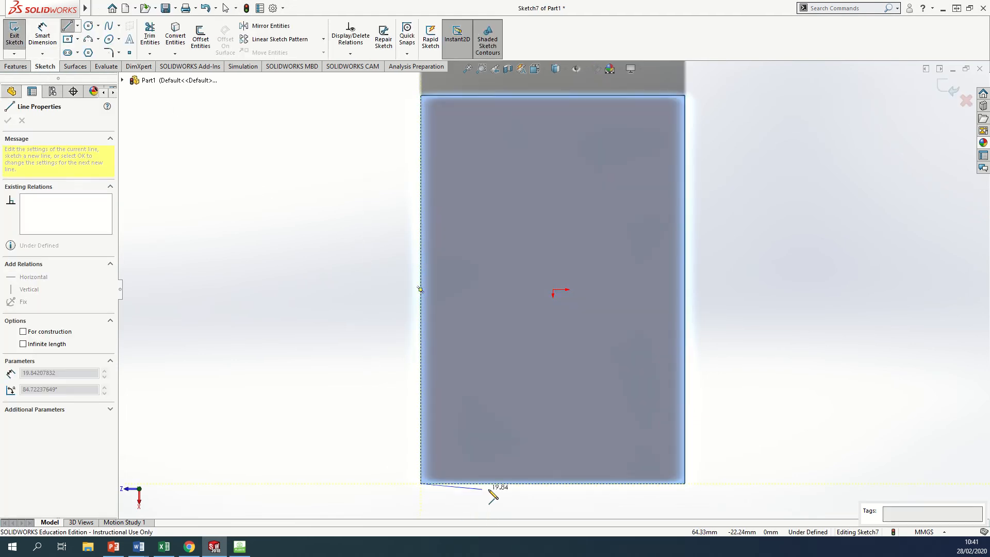
left_click(525, 484)
left_click(421, 342)
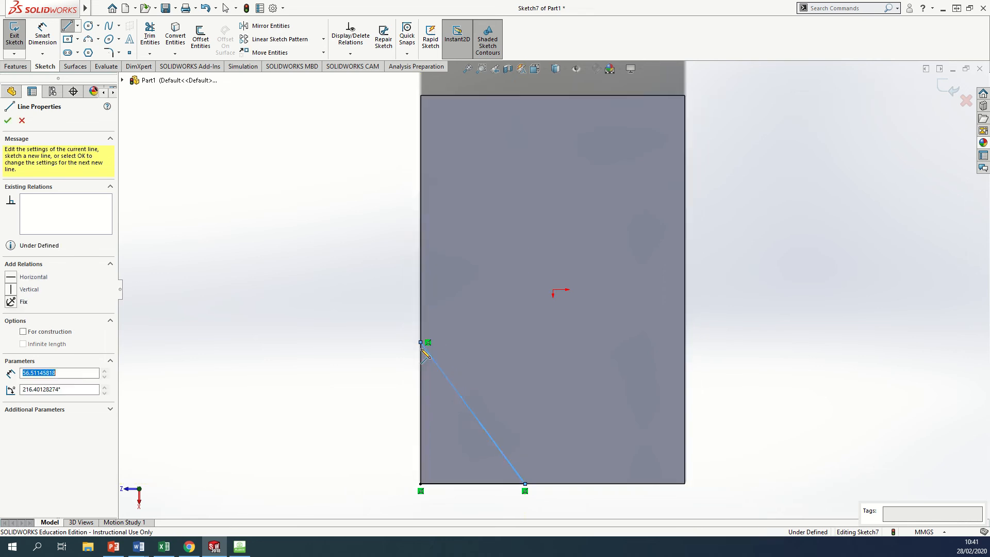
left_click(421, 484)
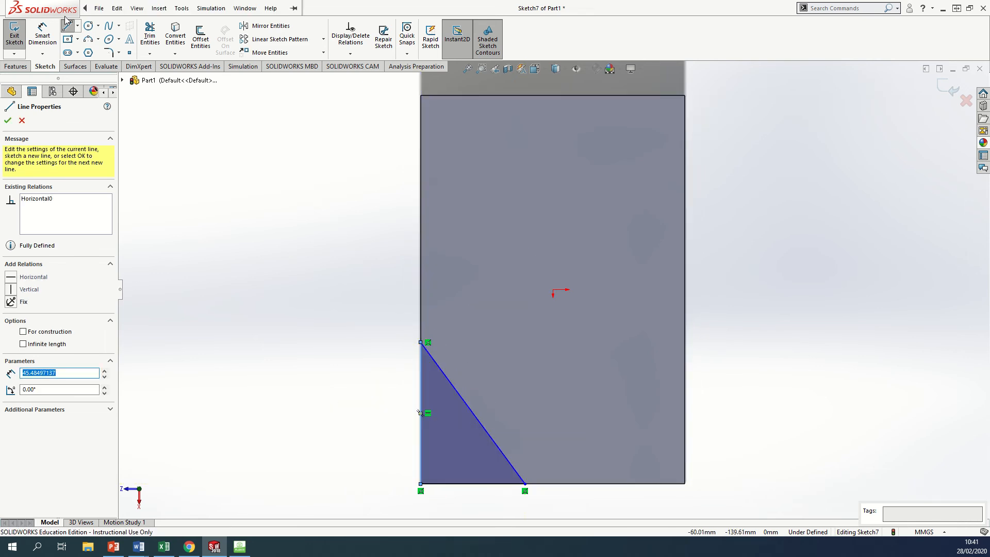
Dimension the triangle's legs to 50 mm along the block's short edge and 55 mm along its long edge.
left_click(41, 34)
left_click(493, 484)
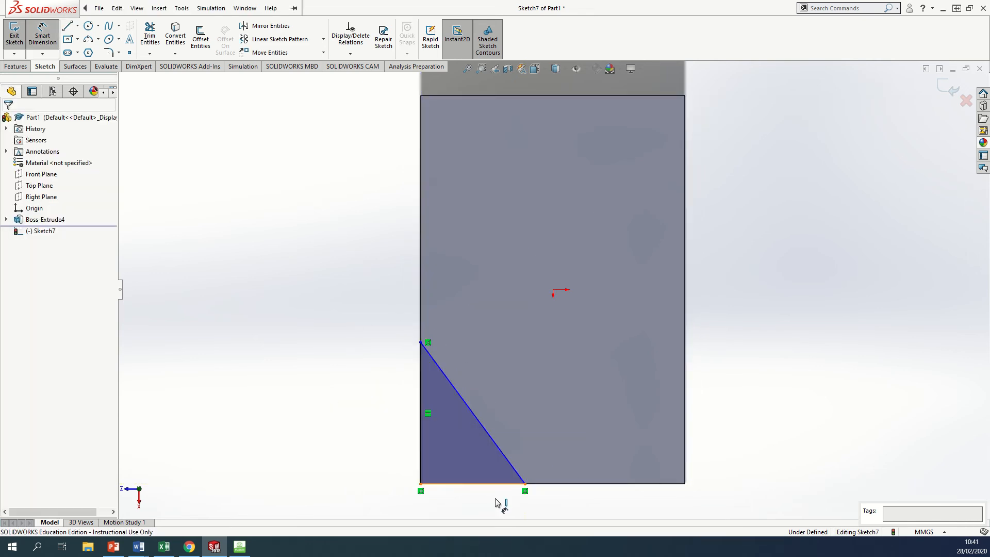
left_click(502, 505)
type("50")
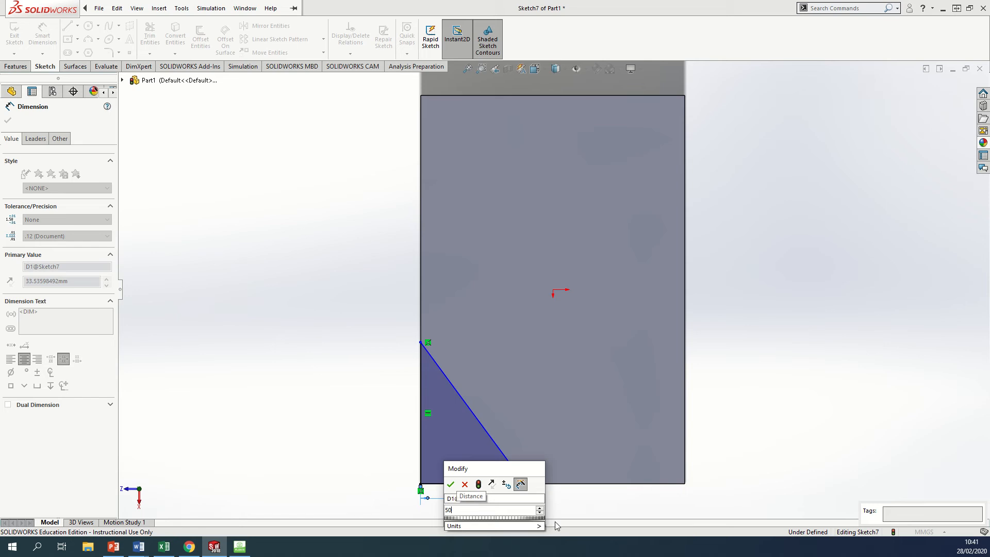
key("Return")
left_click(420, 427)
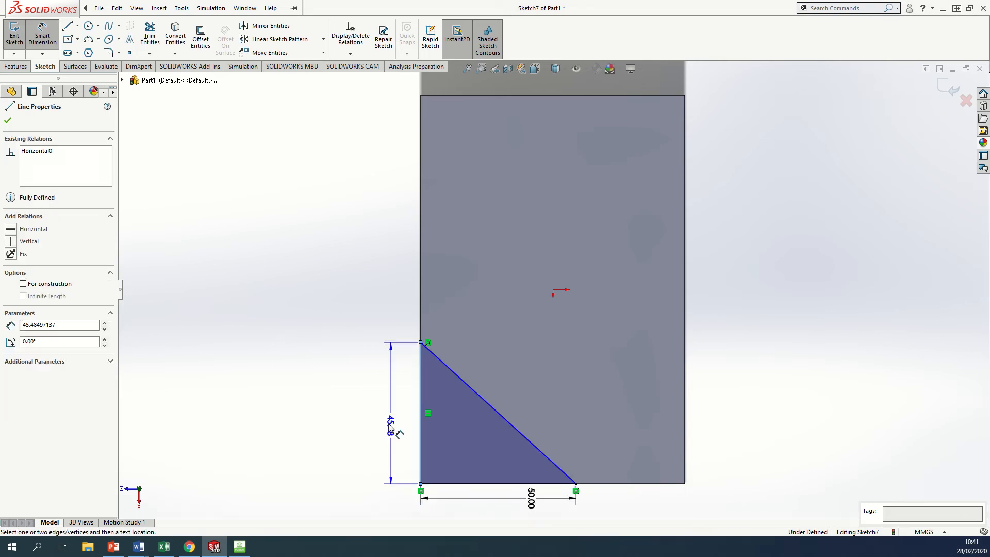
left_click(379, 422)
type("55")
key("Return")
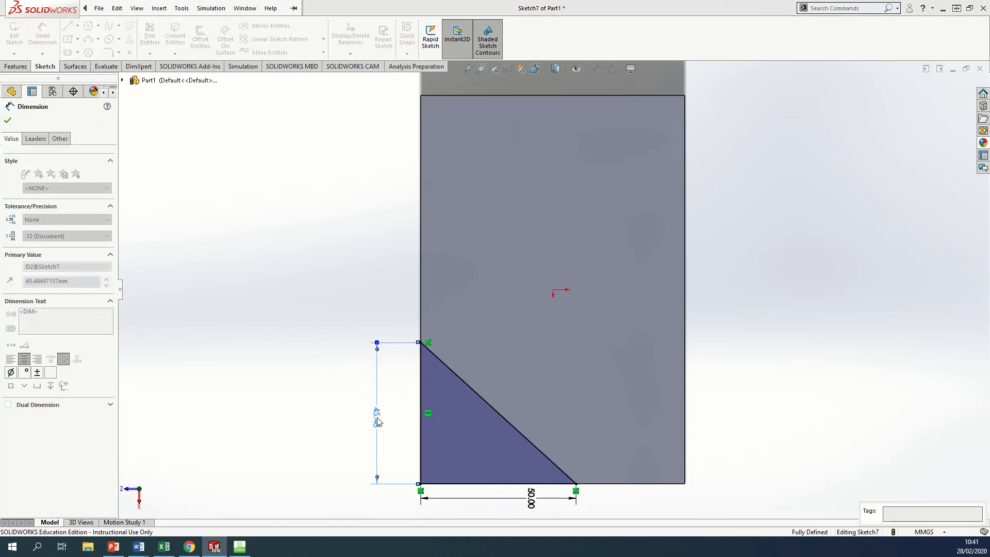
left_click(8, 122)
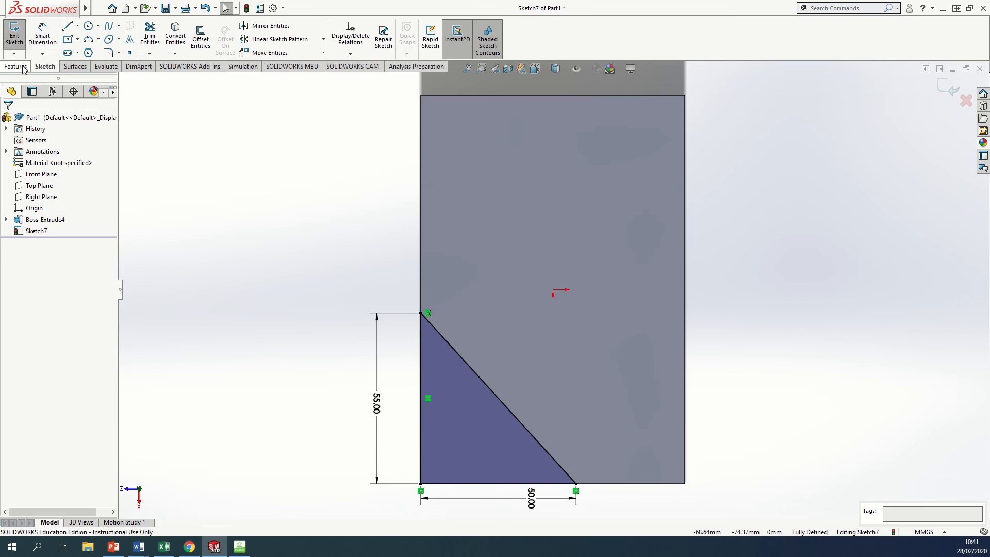
Cut the 50 by 55 mm triangle down through the block with the Up To Next end condition.
left_click(16, 66)
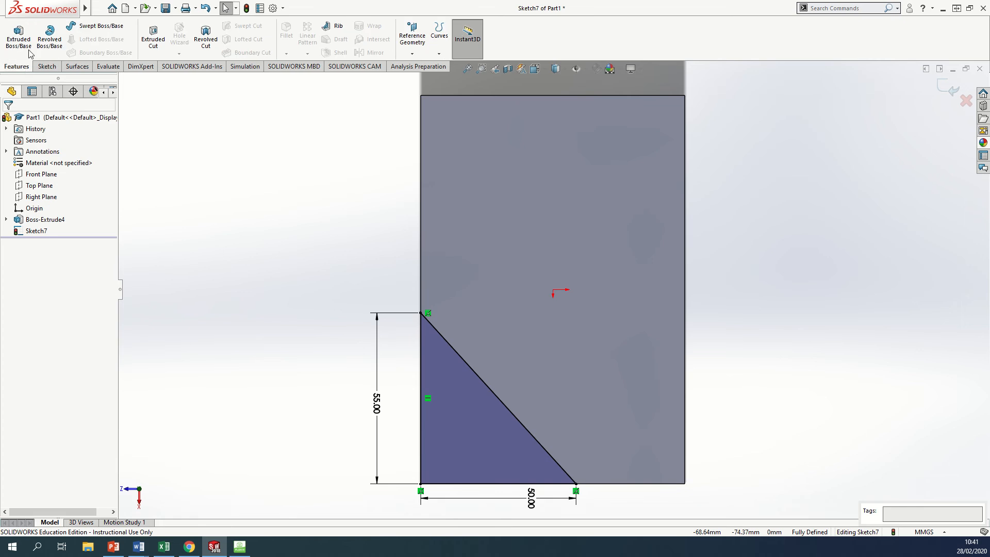
left_click(154, 37)
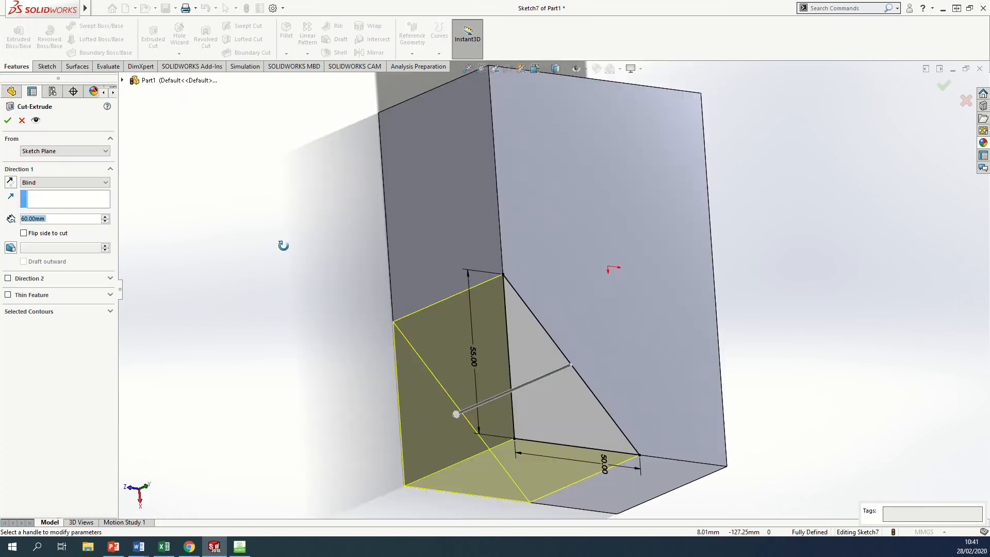
left_click(87, 182)
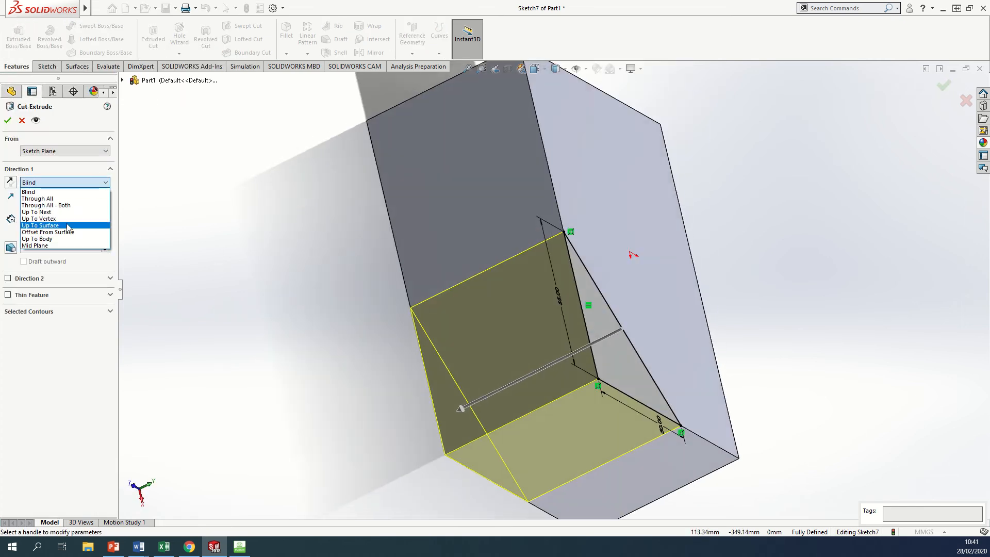
left_click(66, 200)
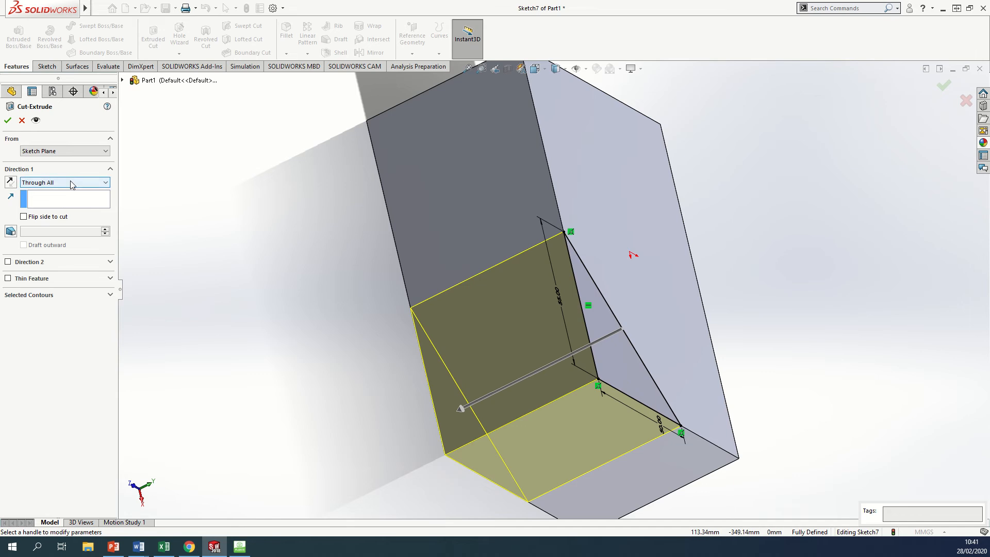
left_click(68, 182)
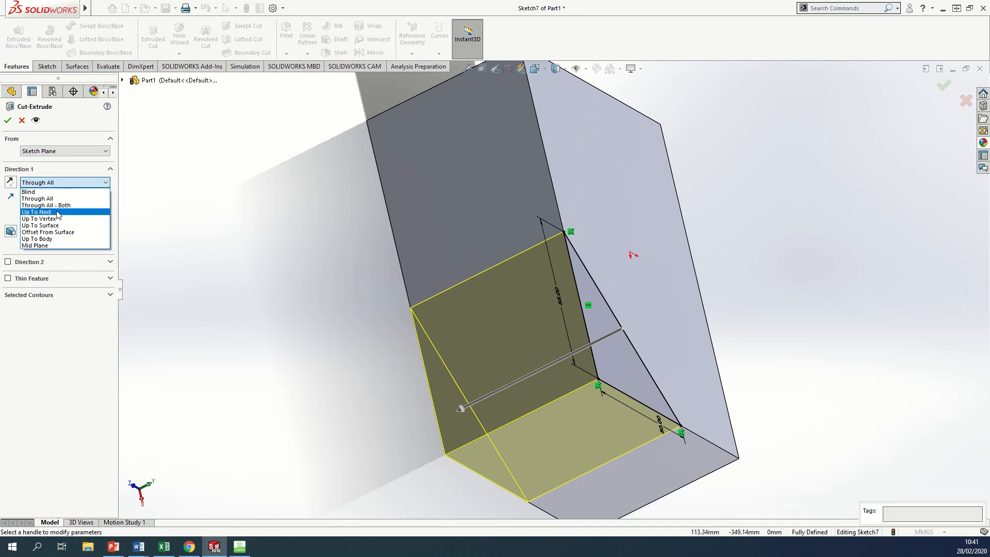
left_click(58, 211)
mouse_move(292, 286)
middle_mouse_down()
mouse_move(361, 287)
mouse_move(298, 302)
mouse_move(301, 269)
middle_mouse_up()
middle_click_drag(156, 201, 344, 69)
middle_click_drag(517, 427, 332, 276)
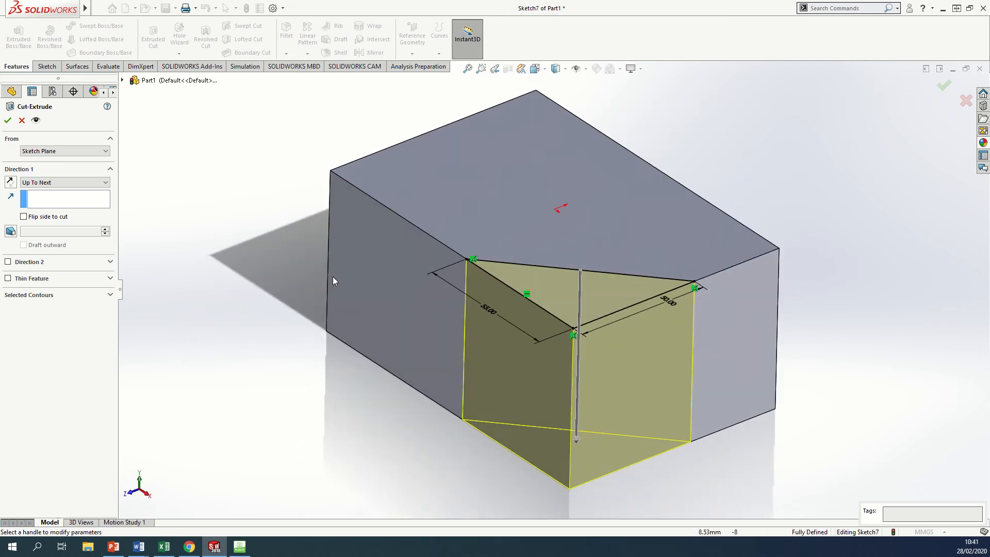
left_click(8, 120)
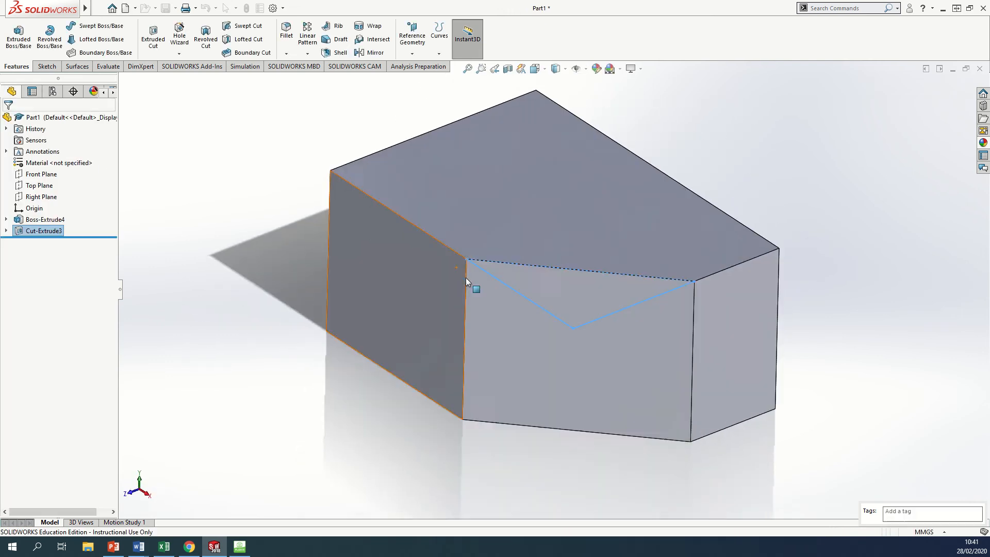
Show the part in isometric view and consult the component's pictorial drawing in HoverCam for the sloped edge's dimensions.
scroll(544, 312, "up", 3)
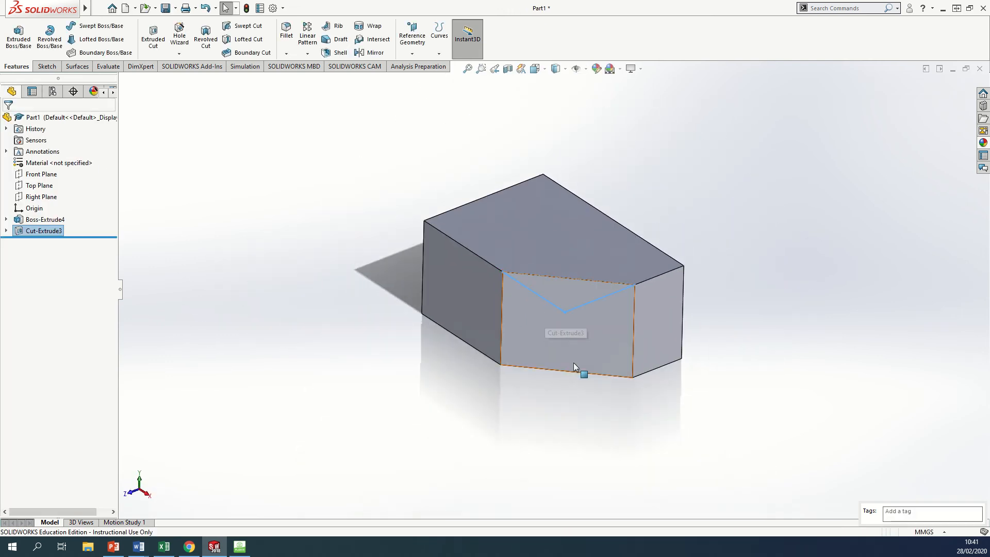
key("ctrl+space")
left_click(421, 332)
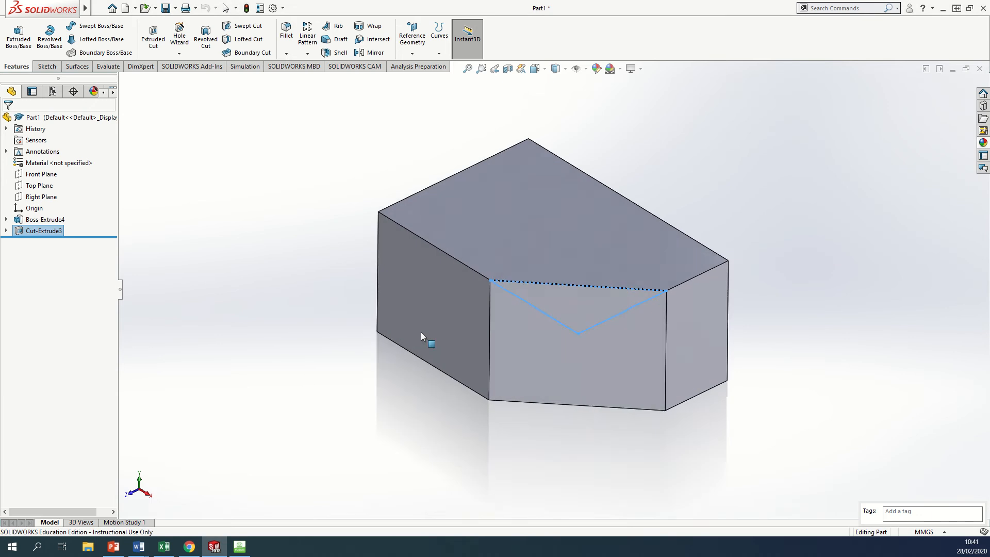
left_click(239, 546)
left_click_drag(85, 64, 312, 31)
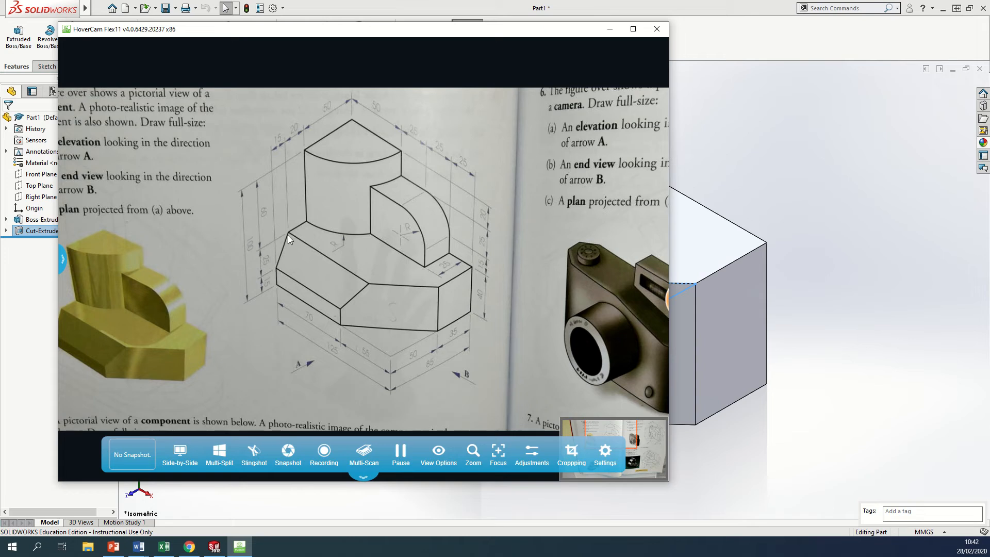
left_click(610, 29)
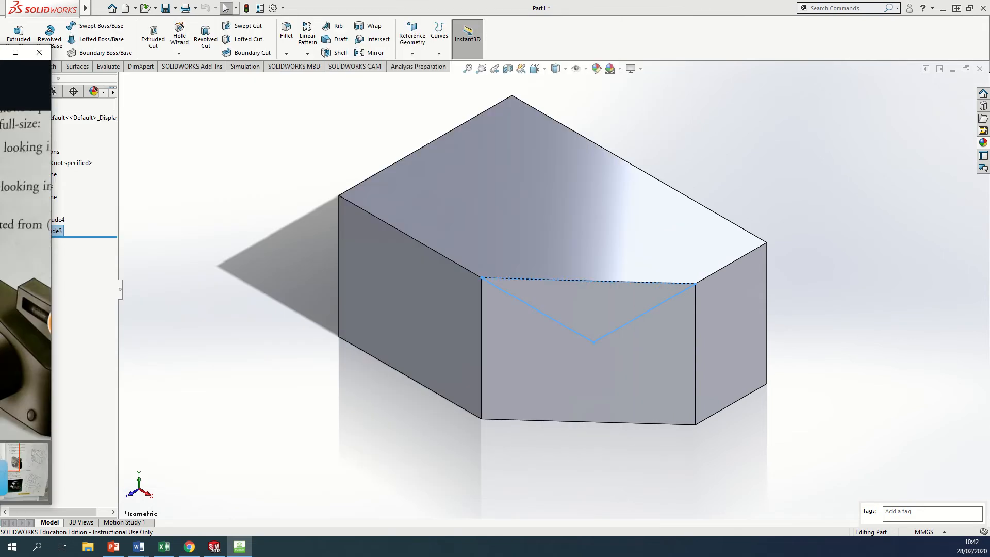
On the block's left end face, sketch a closed right triangle at the upper front corner with both legs about 20 mm.
middle_click_drag(462, 358, 327, 290)
key("ctrl+3")
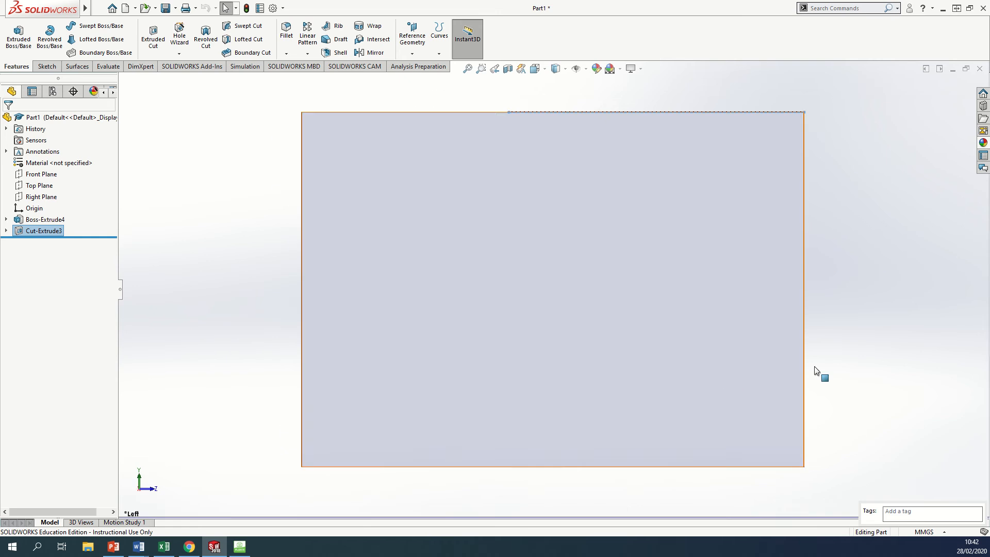
left_click(47, 66)
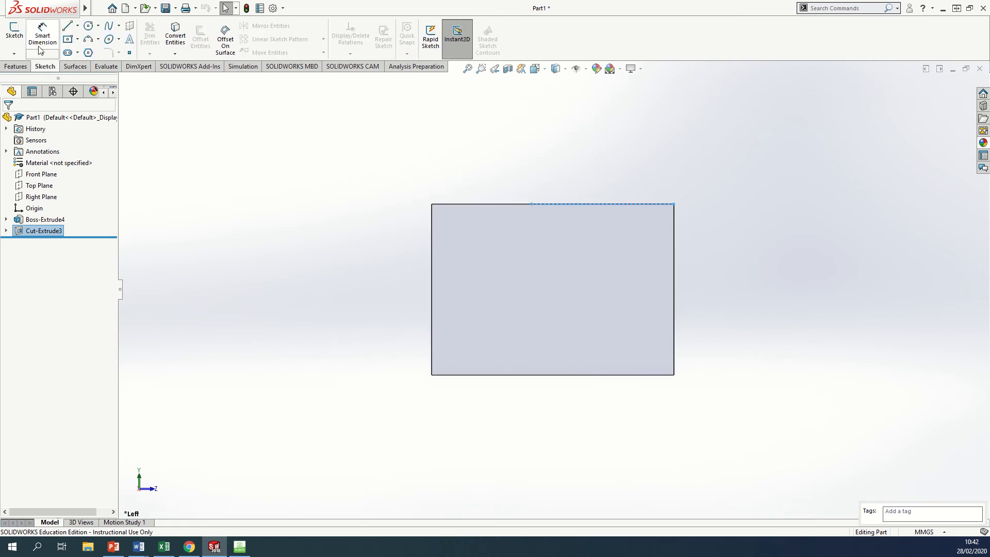
left_click(78, 40)
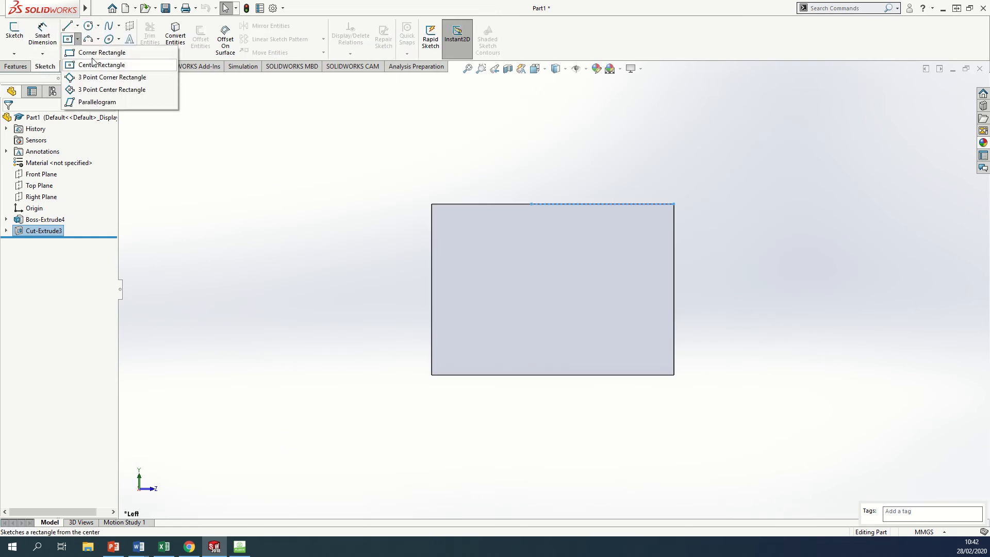
left_click(103, 50)
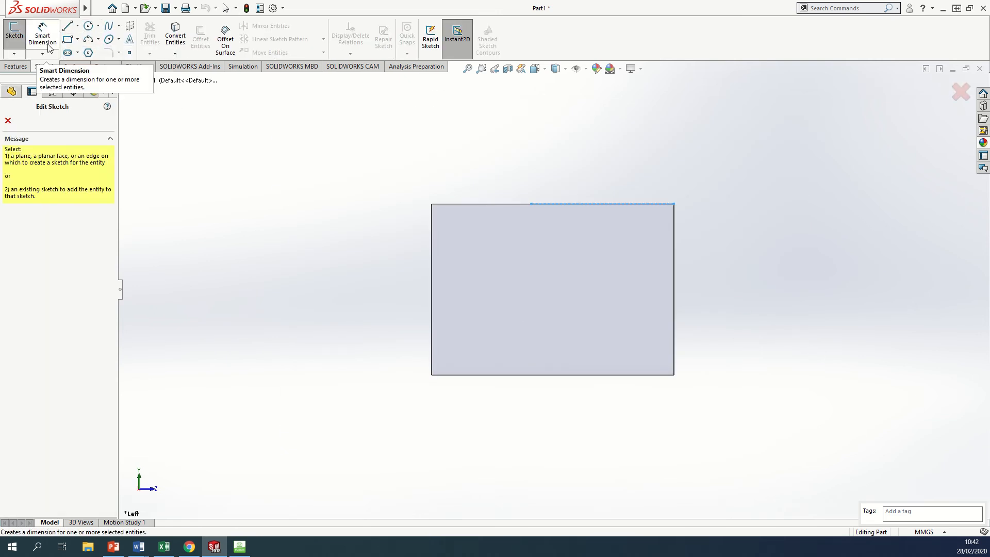
left_click(635, 258)
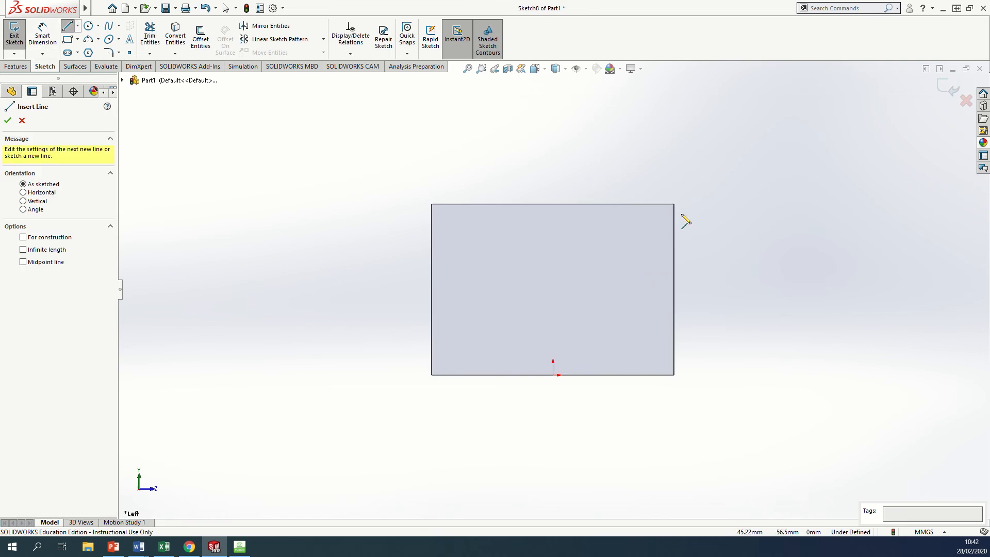
left_click_drag(674, 204, 618, 205)
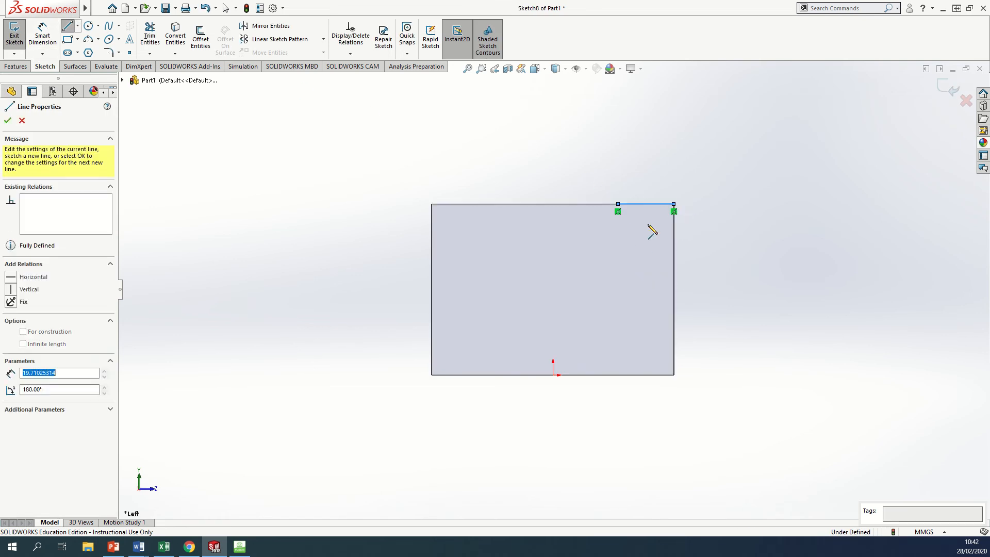
left_click(617, 204)
left_click(674, 259)
left_click(674, 204)
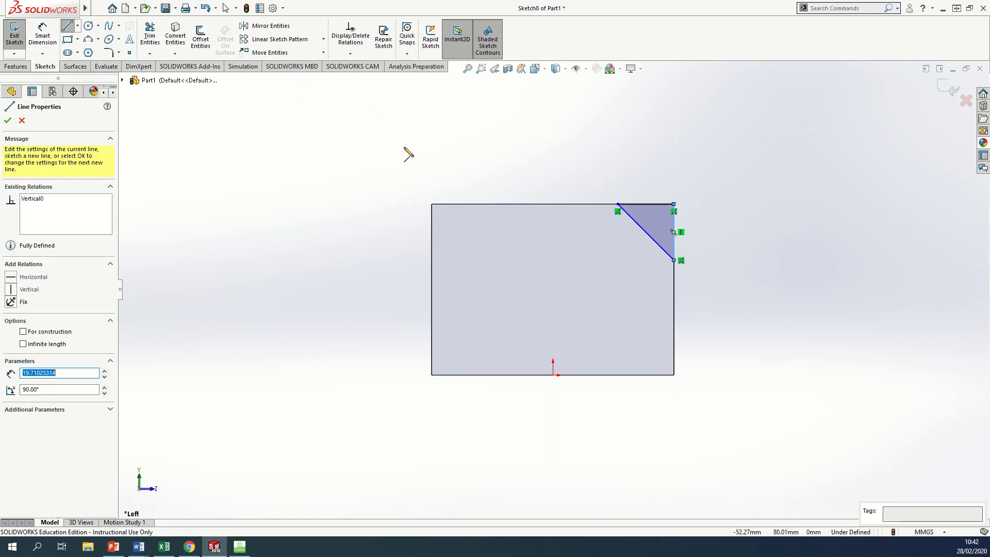
Dimension the triangle's horizontal leg to 15 mm and its vertical leg to 25 mm.
left_click(42, 36)
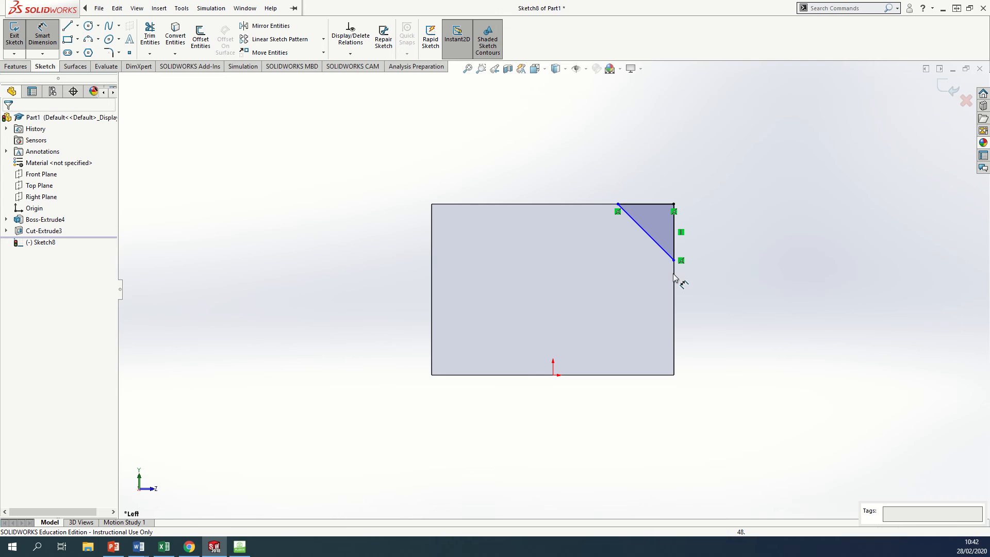
left_click(647, 205)
left_click(655, 177)
type("1")
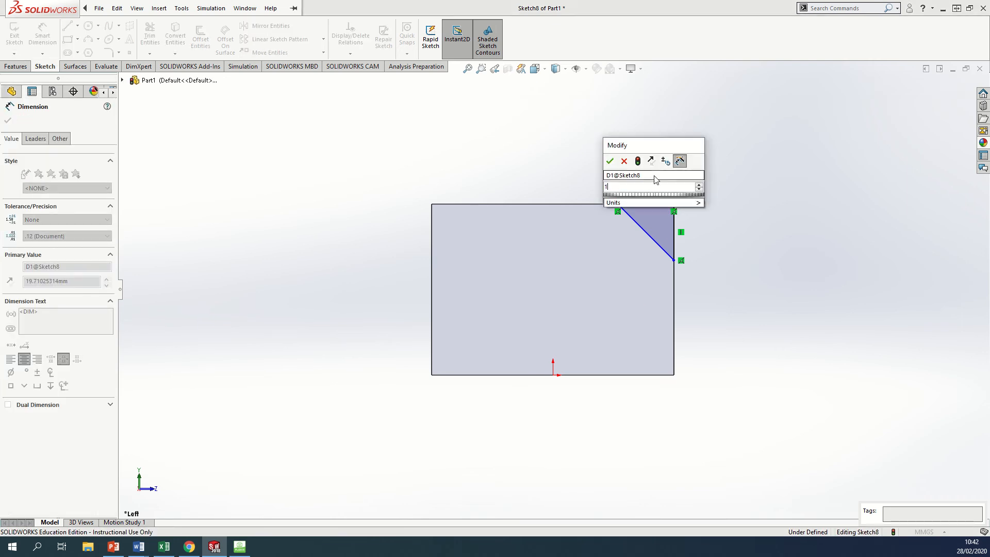
type("5")
key("Return")
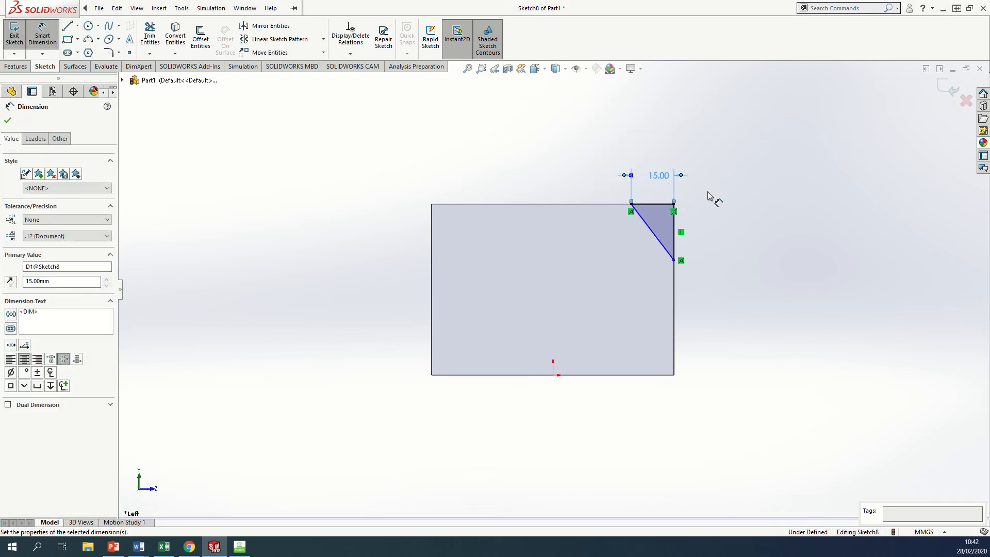
left_click(691, 233)
left_click(722, 234)
type("25")
key("Return")
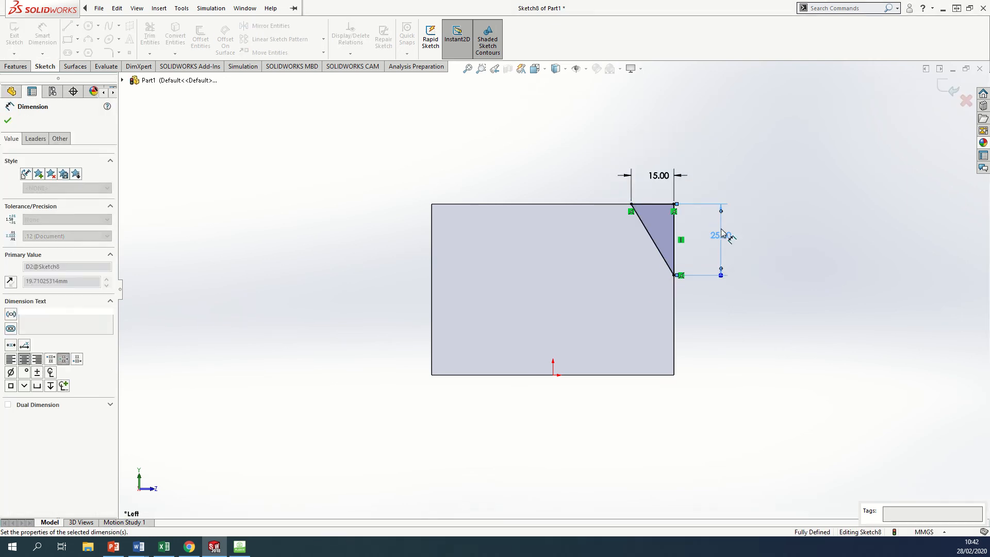
left_click(8, 122)
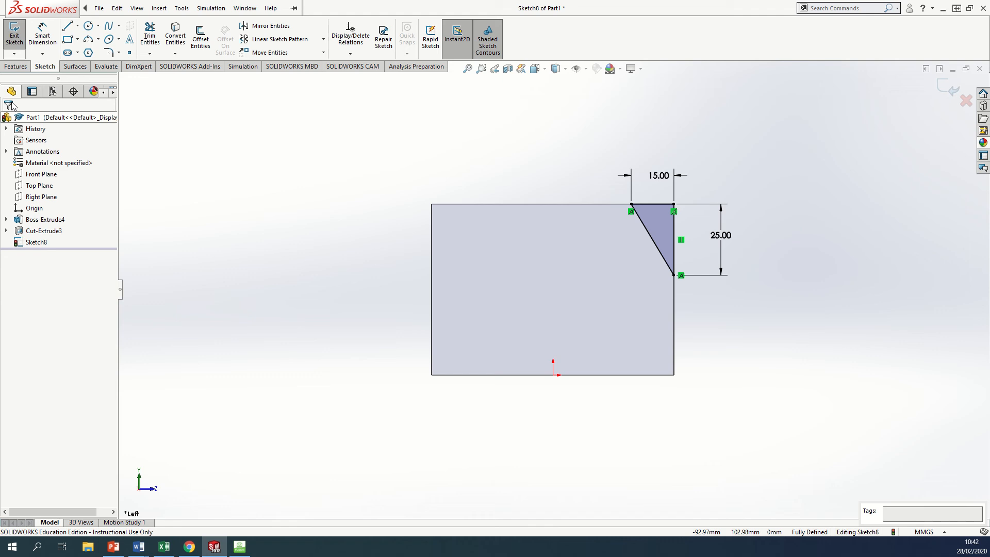
Cut the 15 by 25 mm triangle along the block with the Up To Next end condition and show the part in isometric view.
left_click(15, 66)
left_click(153, 40)
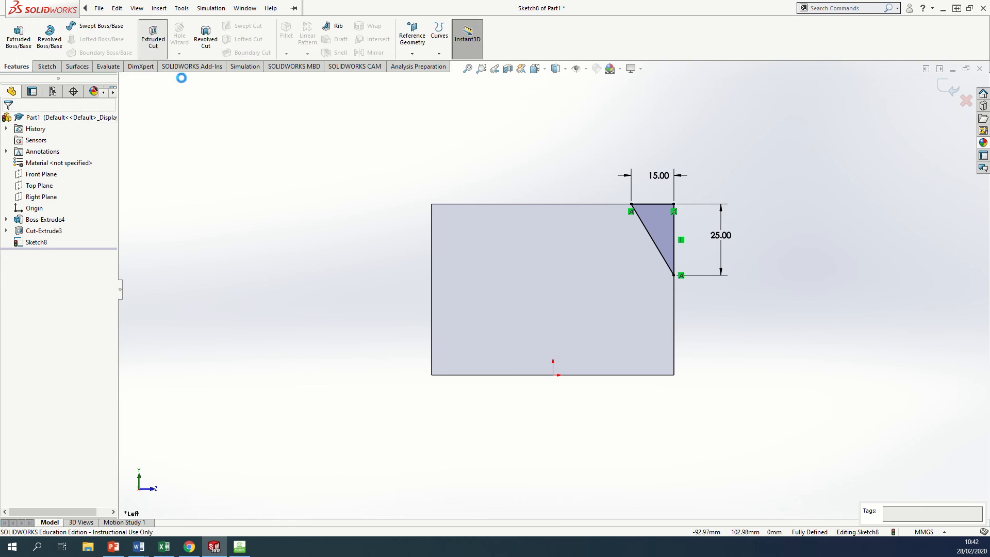
left_click(57, 182)
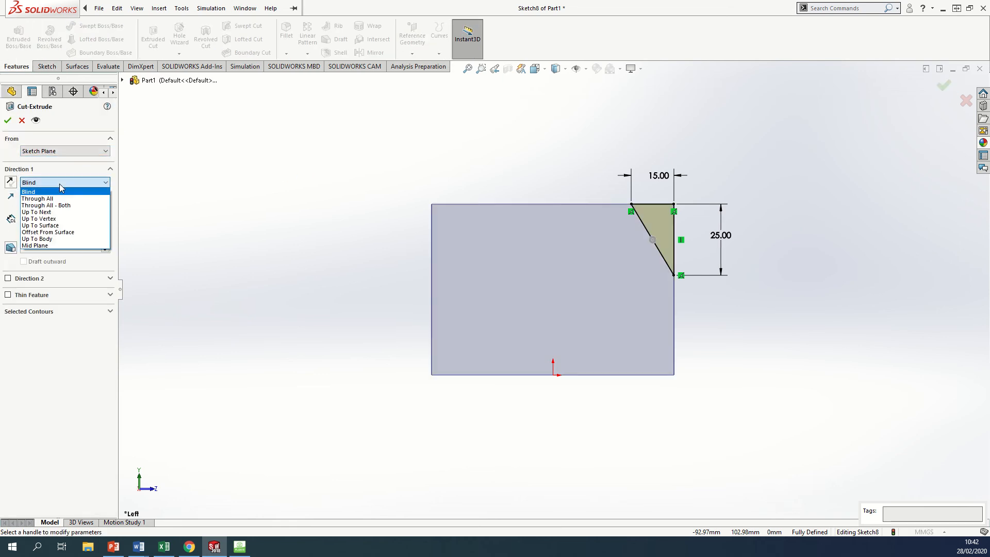
left_click(54, 212)
left_click(8, 120)
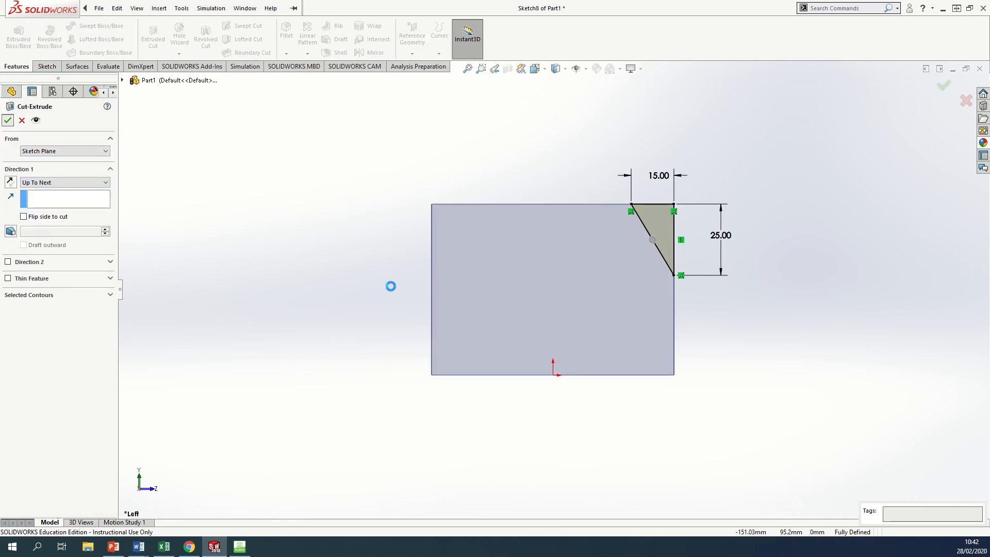
middle_click_drag(775, 368, 604, 434)
key("space")
left_click(366, 324)
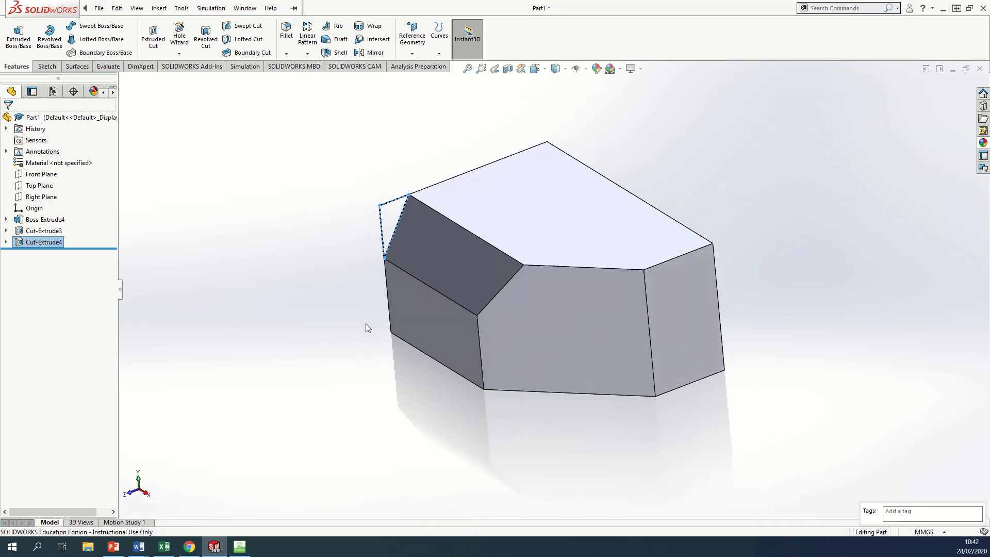
left_click(828, 300)
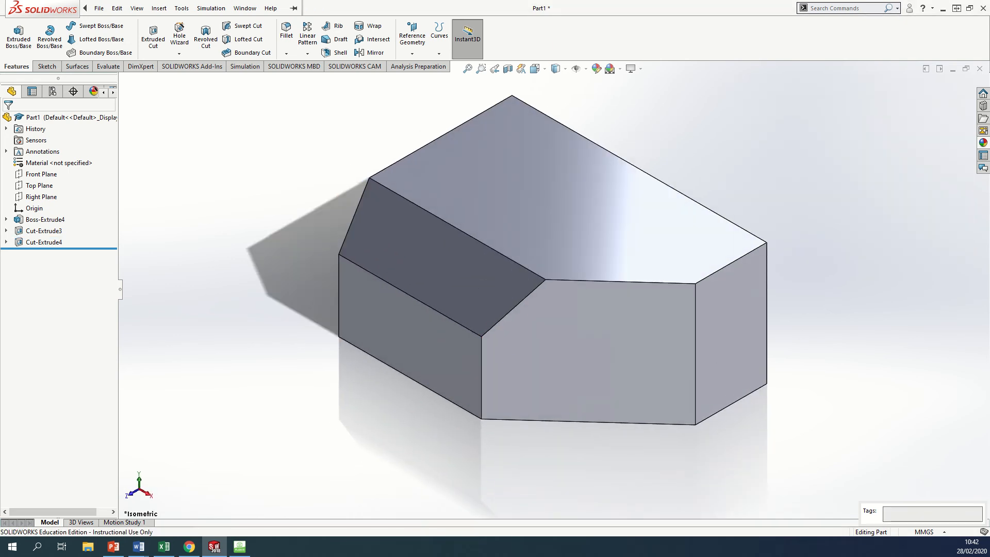
Consult the pictorial drawing in HoverCam for the dimensions of the curved upright block on top of the base.
left_click(240, 546)
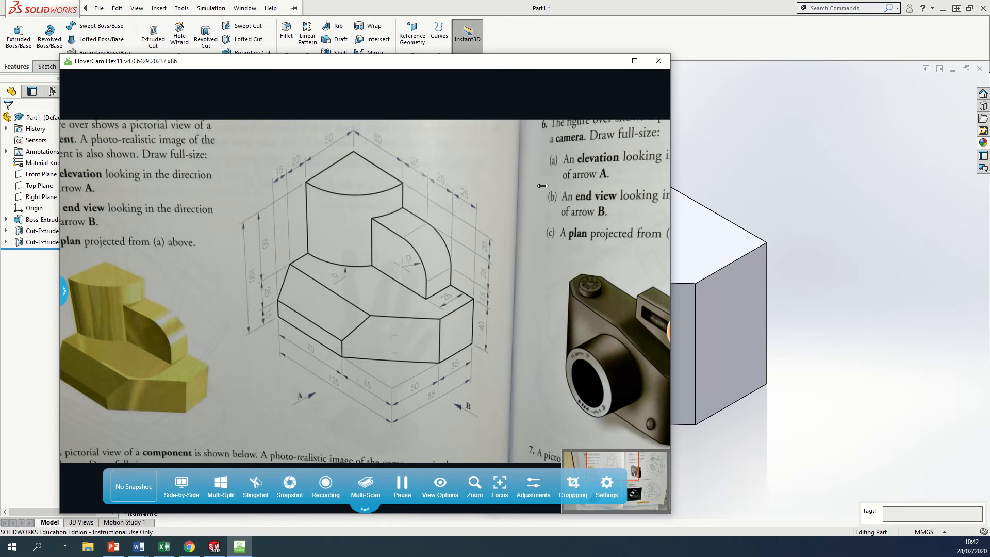
left_click_drag(441, 62, 249, 61)
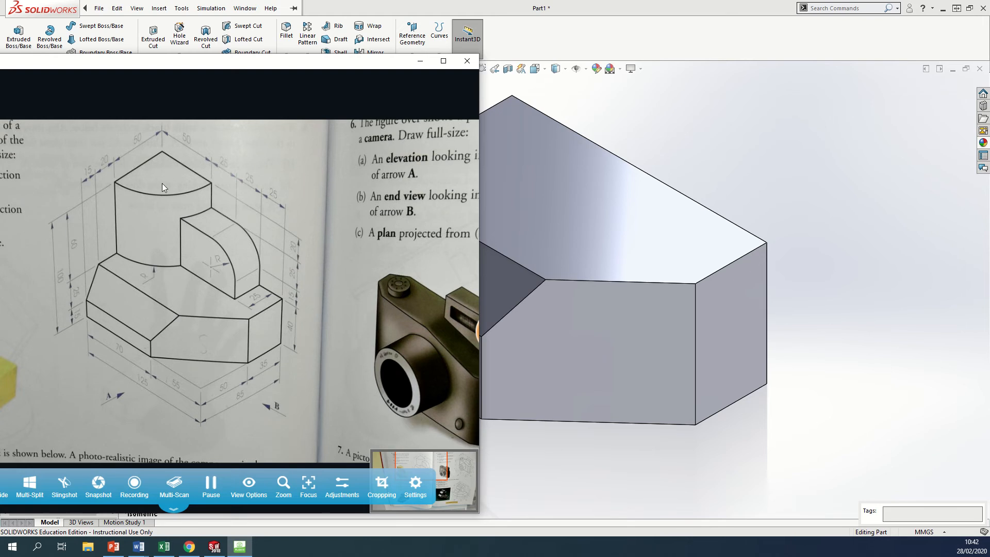
left_click_drag(364, 69, 29, 146)
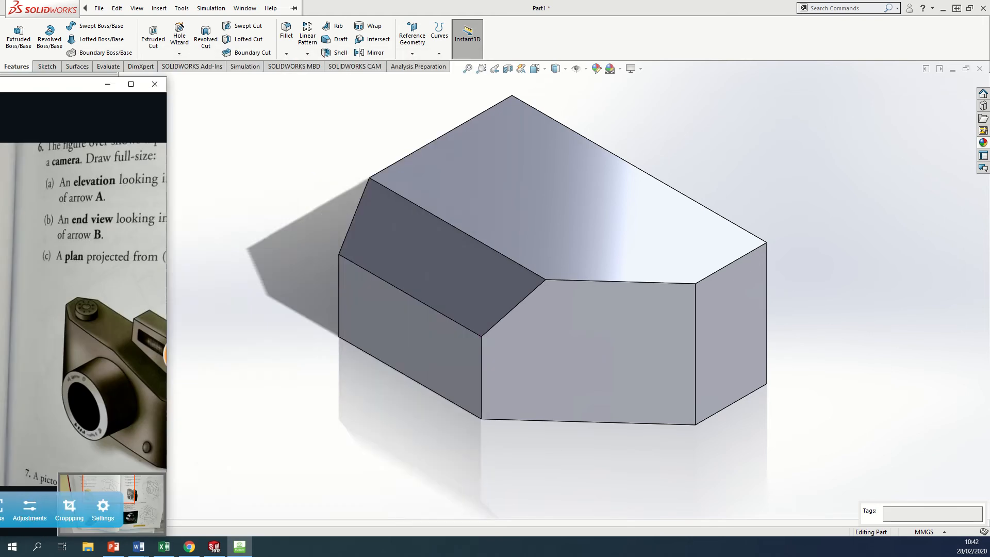
left_click(161, 164)
On the block's top face, sketch a circle of about 48 mm radius centred on the back left corner.
key("ctrl+7")
scroll(552, 251, "down", 3)
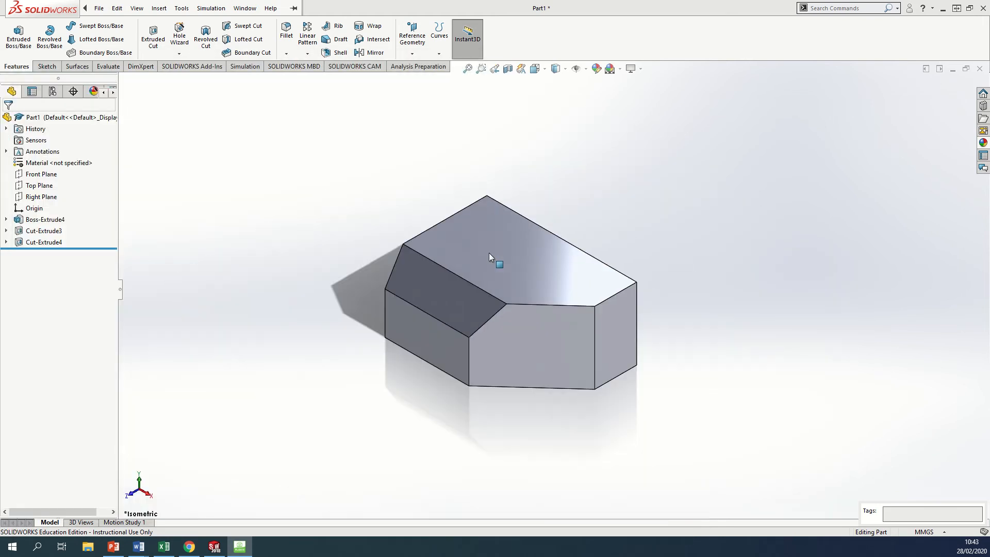
left_click(509, 255)
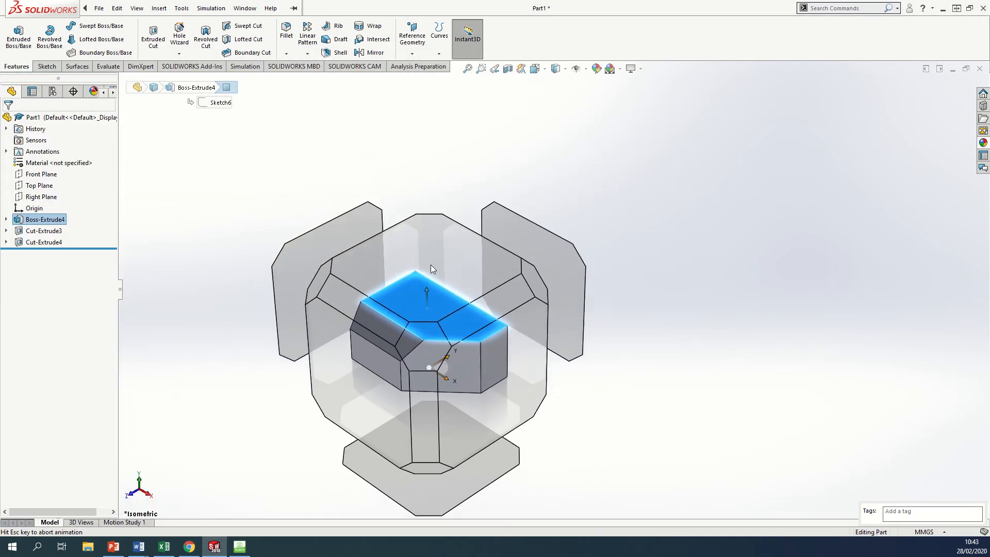
key("ctrl+8")
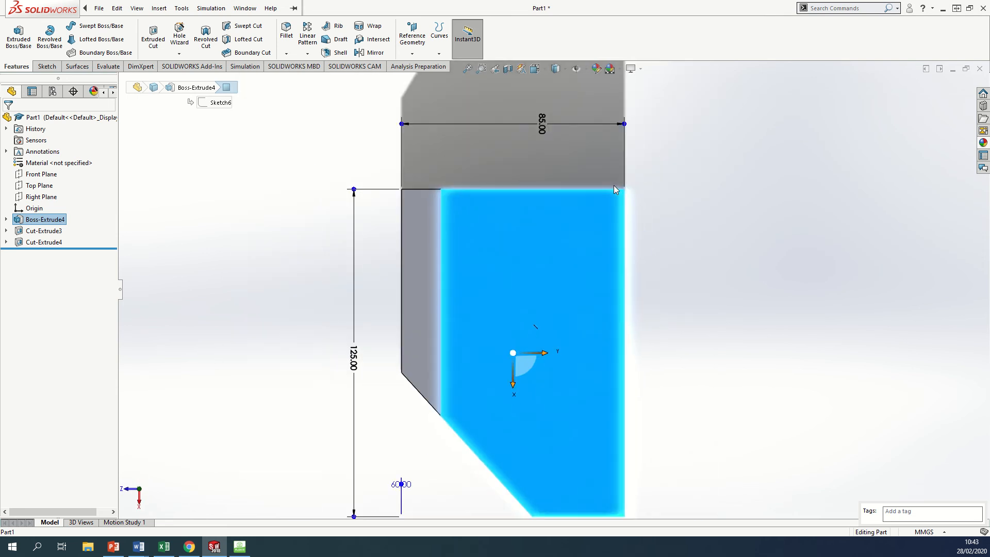
left_click(37, 66)
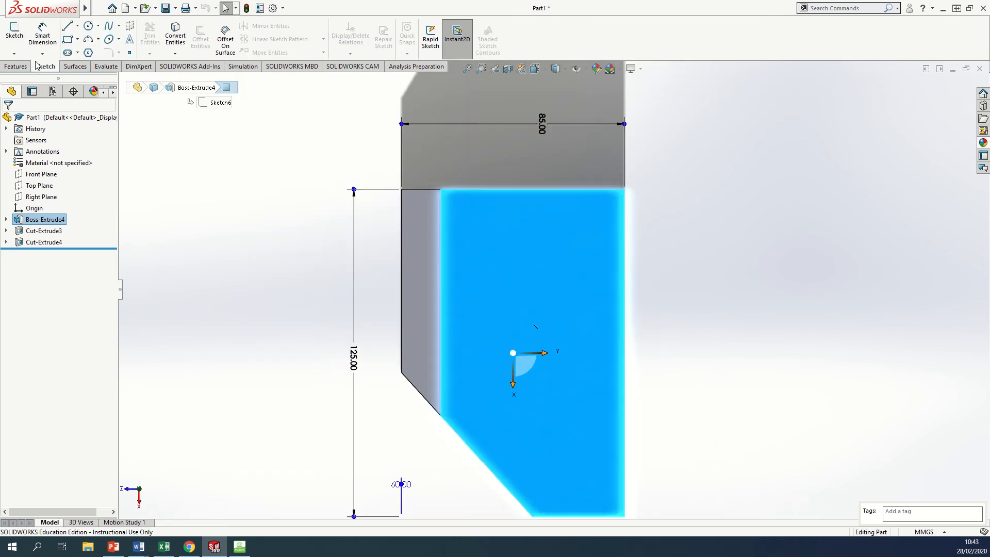
left_click(8, 41)
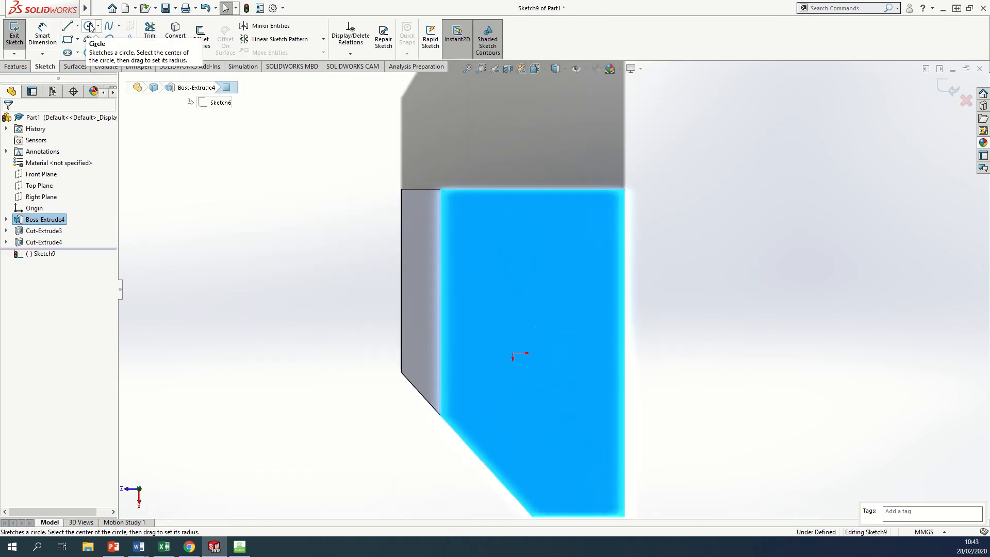
left_click(89, 26)
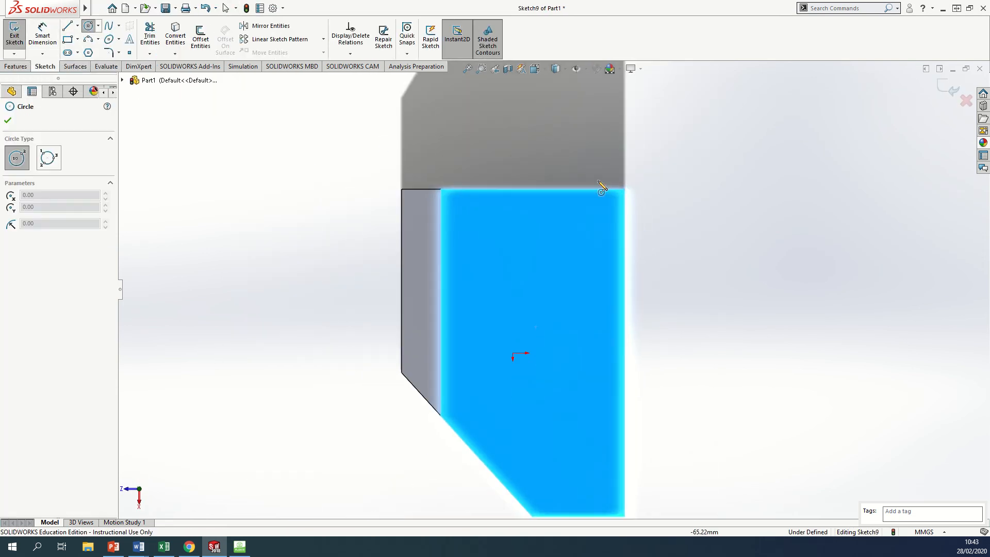
left_click(624, 189)
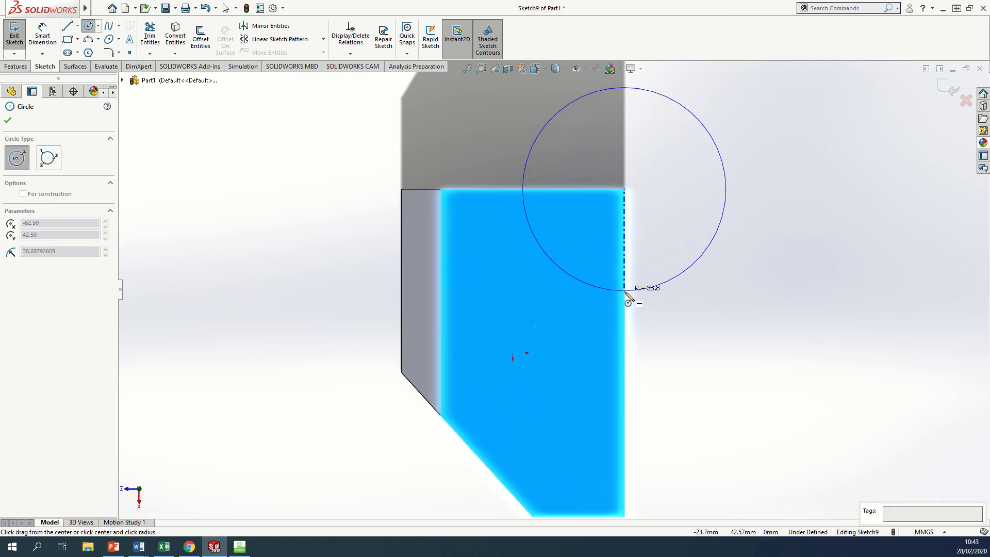
left_click(627, 314)
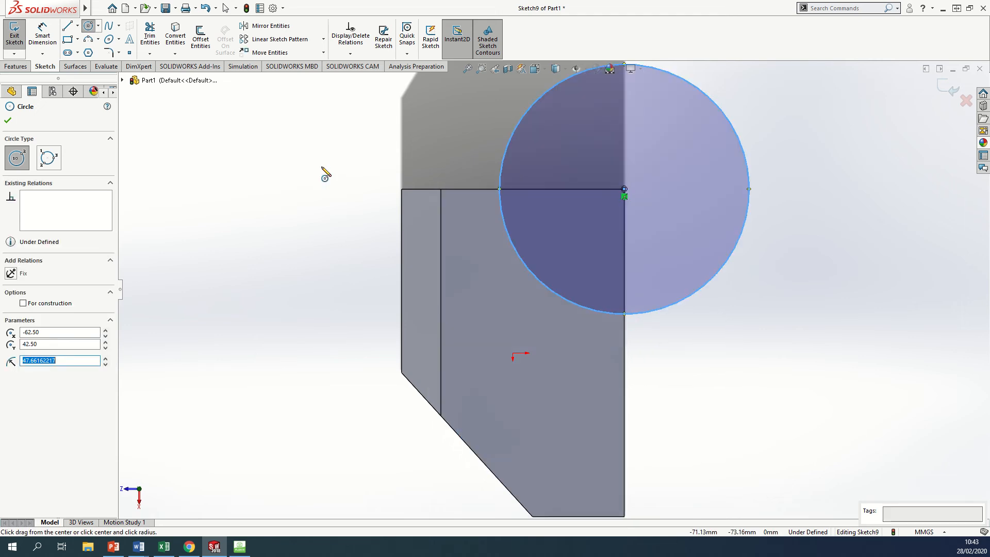
Draw two lines along the face edges from the circle to its centre, one on the left edge and one on the back edge.
mouse_move(38, 7)
left_click(67, 26)
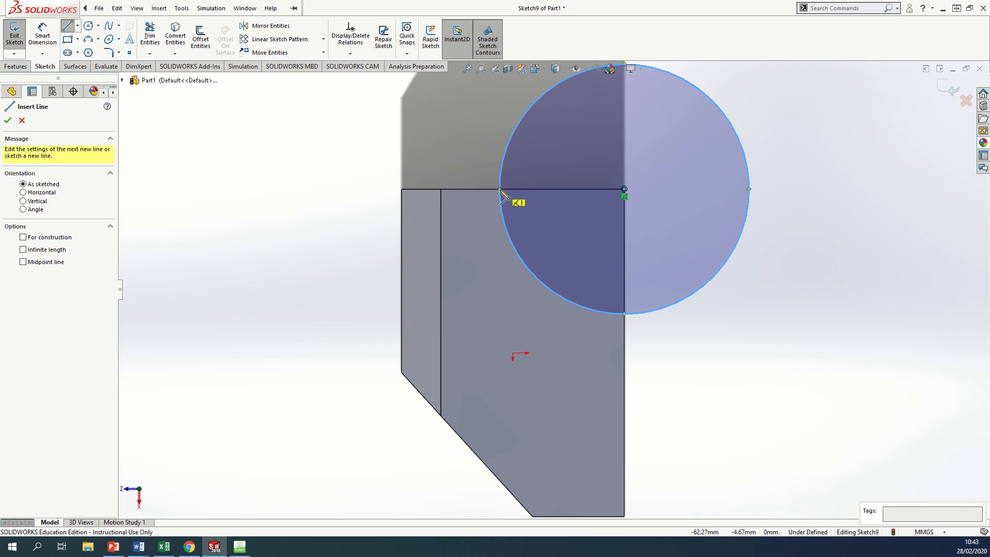
left_click(499, 189)
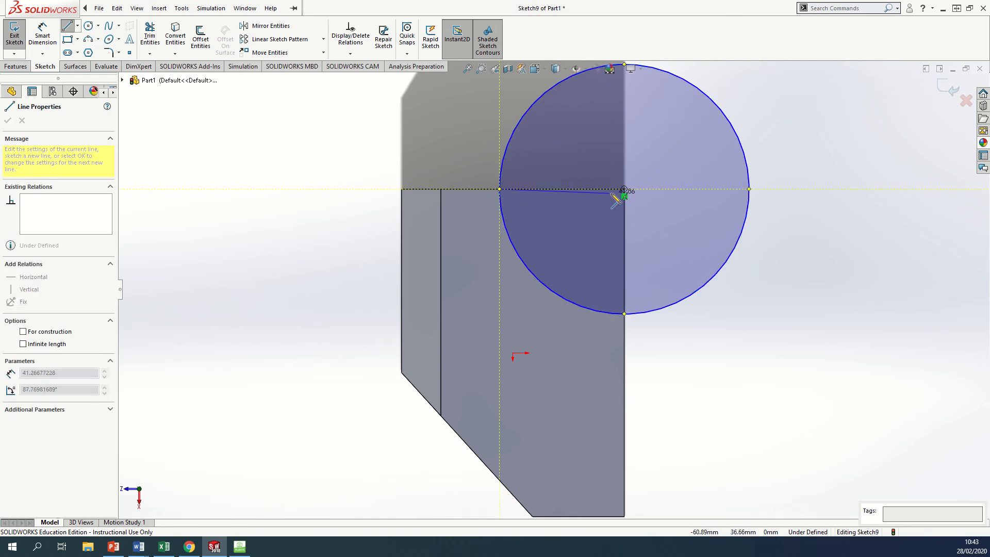
left_click(624, 189)
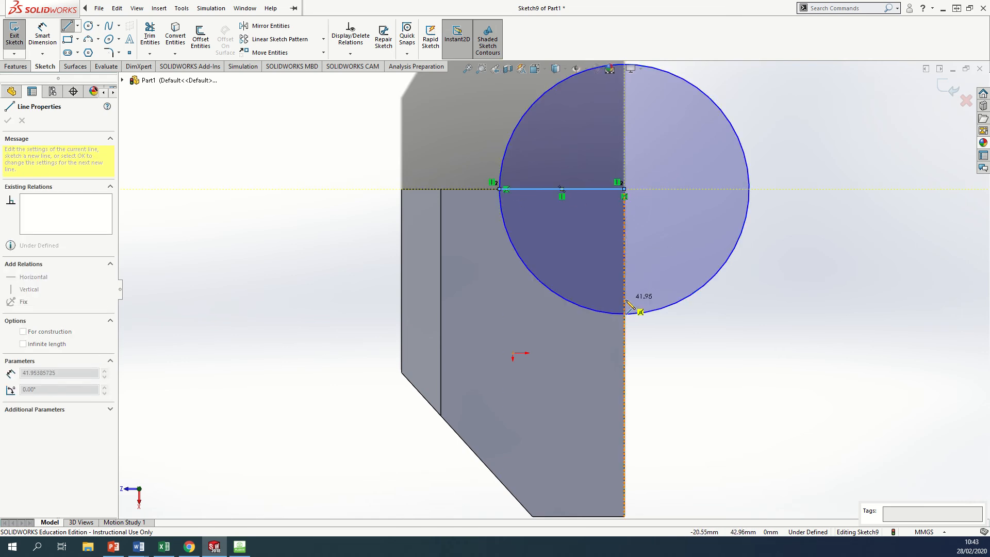
left_click(625, 312)
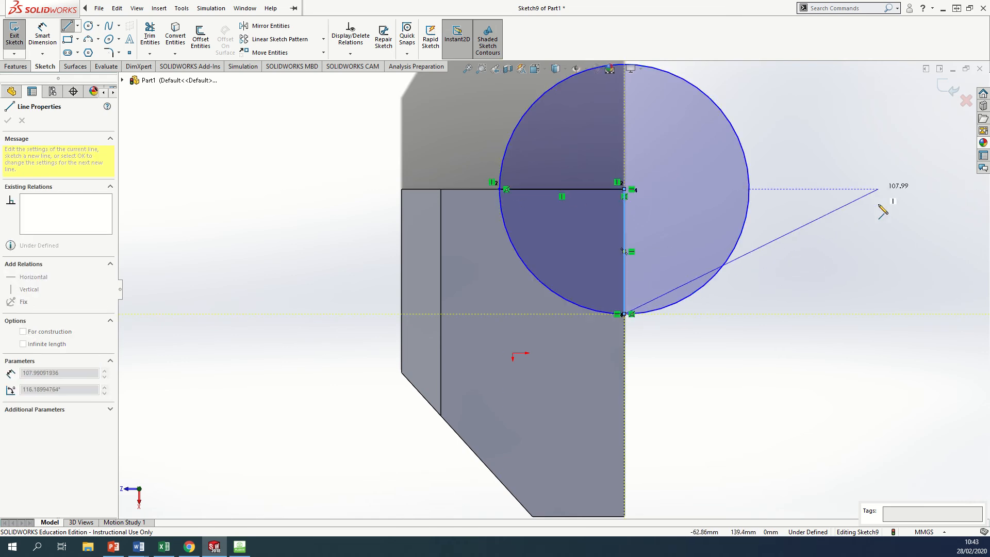
key("Escape")
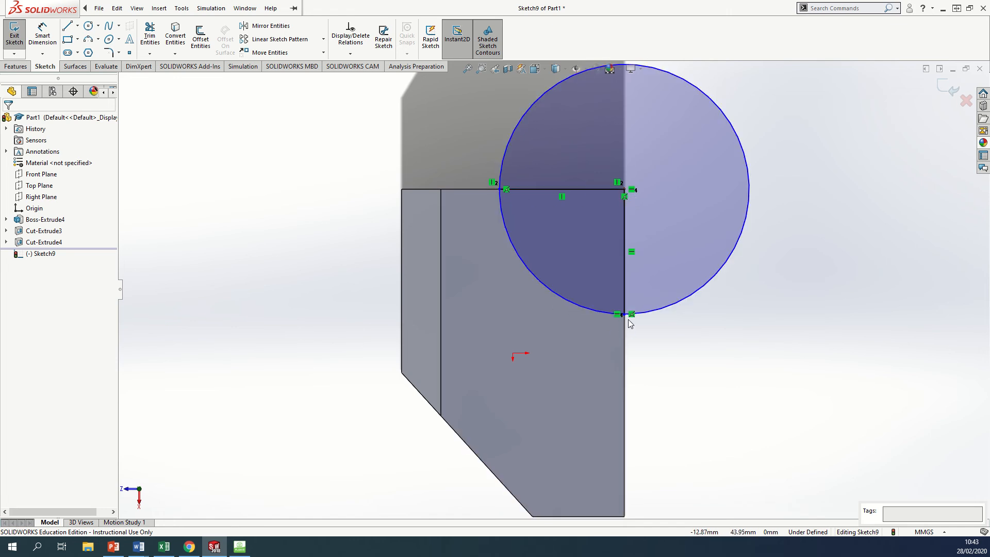
Dimension the circle's diameter to 100 mm.
left_click(43, 37)
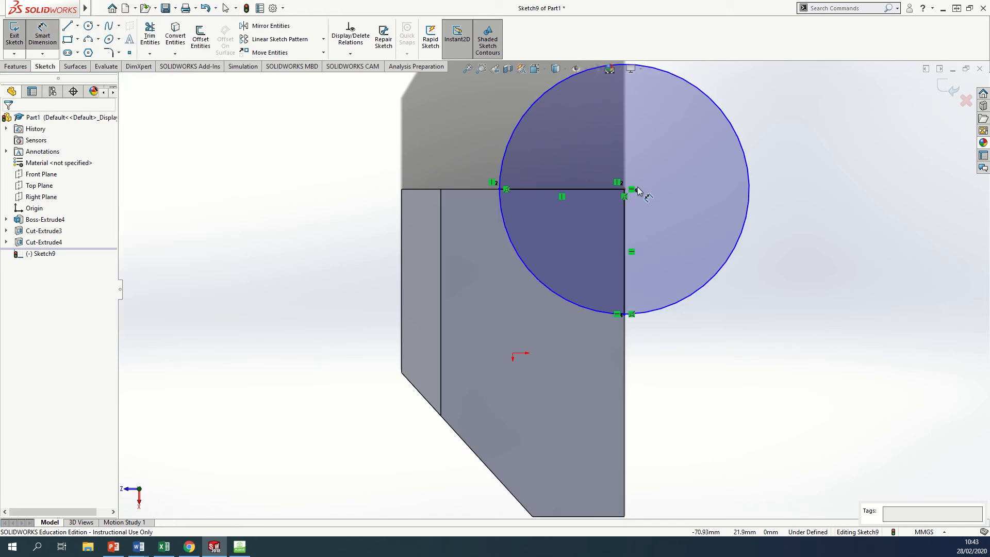
left_click(749, 227)
left_click(797, 216)
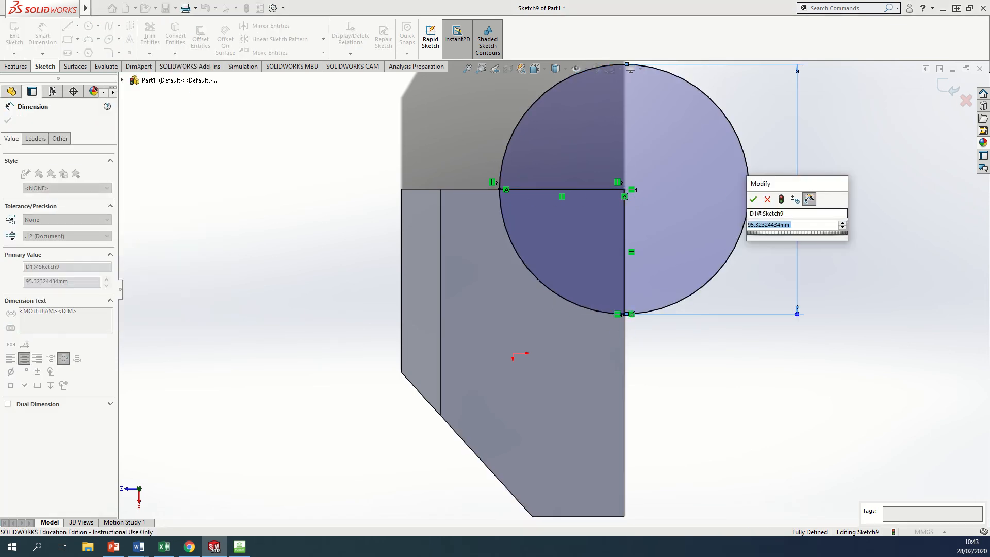
type("100")
key("Return")
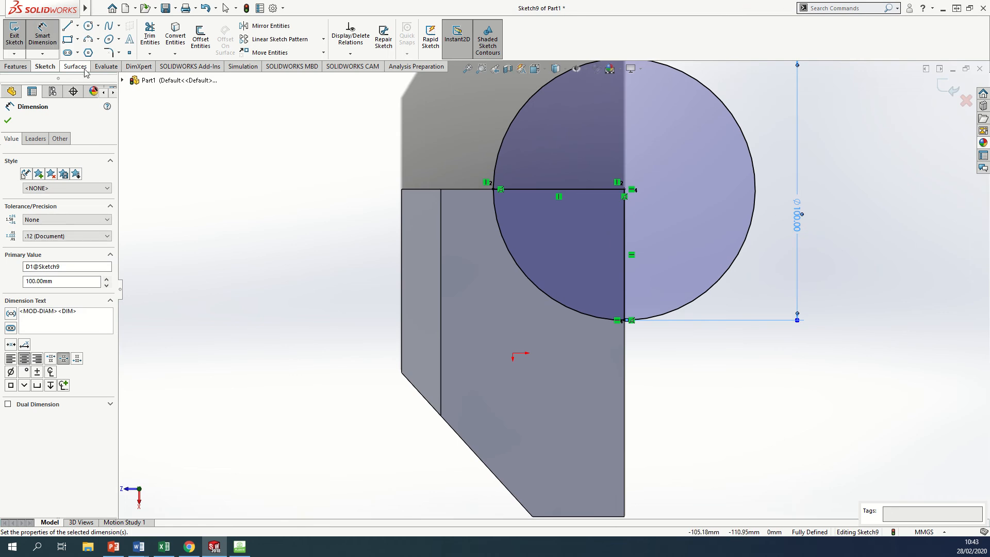
Power-trim the circle outside the top face to leave a closed quarter-circle profile.
left_click(150, 36)
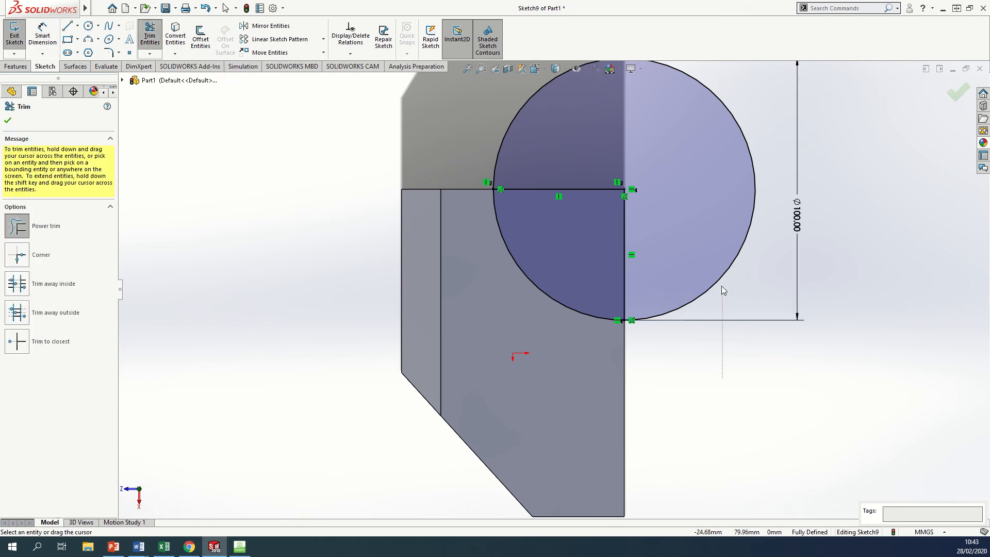
left_click_drag(722, 286, 698, 214)
left_click_drag(478, 131, 477, 131)
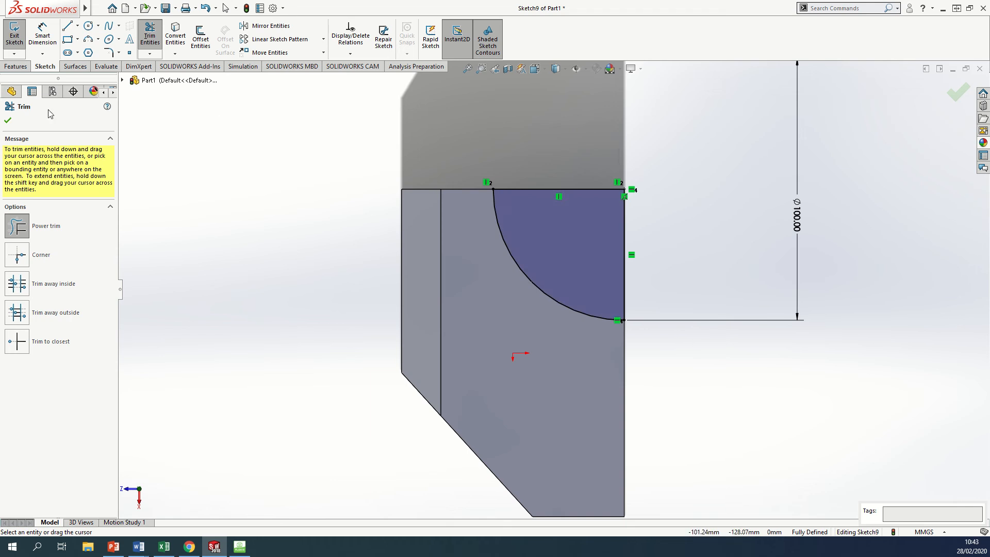
left_click(8, 121)
Extrude the quarter-circle profile 60 mm upward as a blind boss merged with the base.
left_click(15, 67)
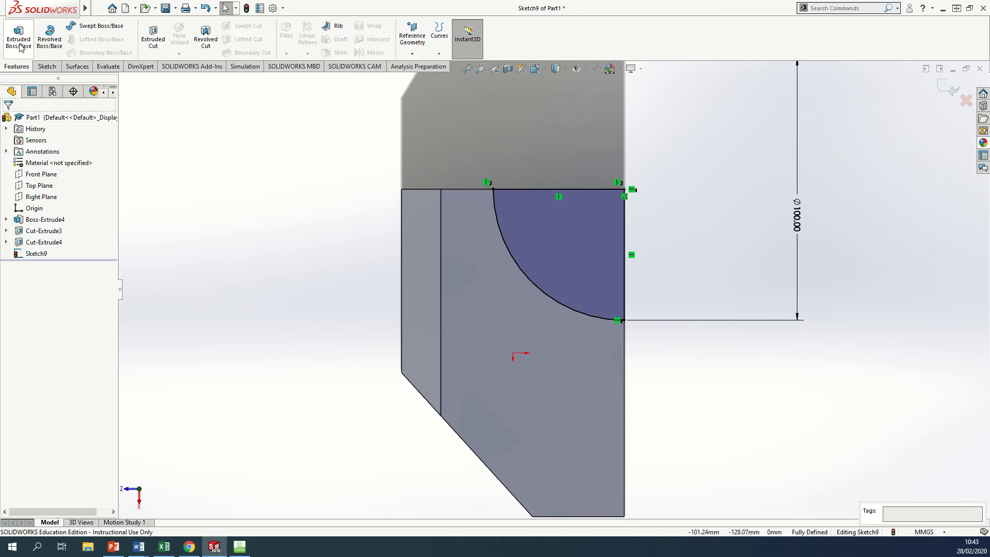
left_click(18, 36)
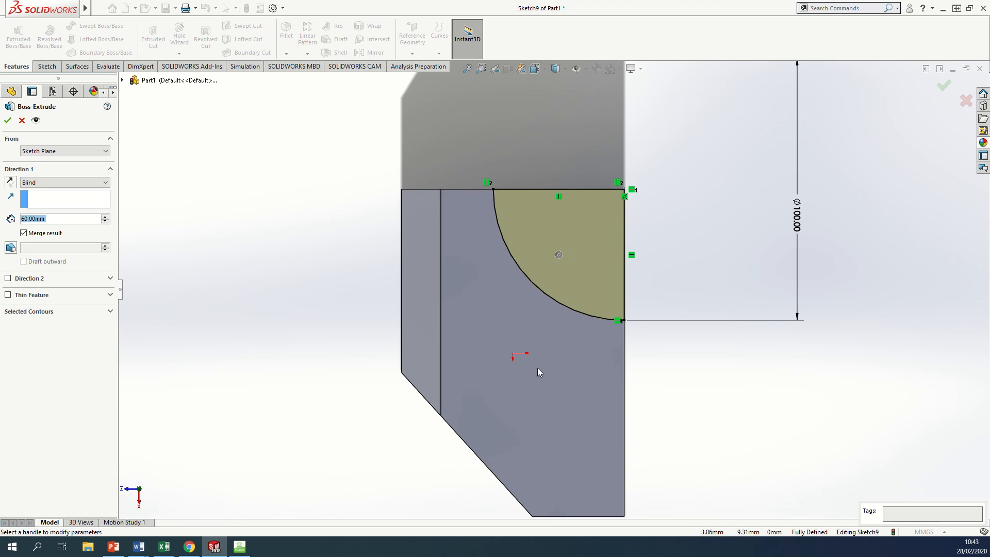
middle_click_drag(537, 382, 392, 309)
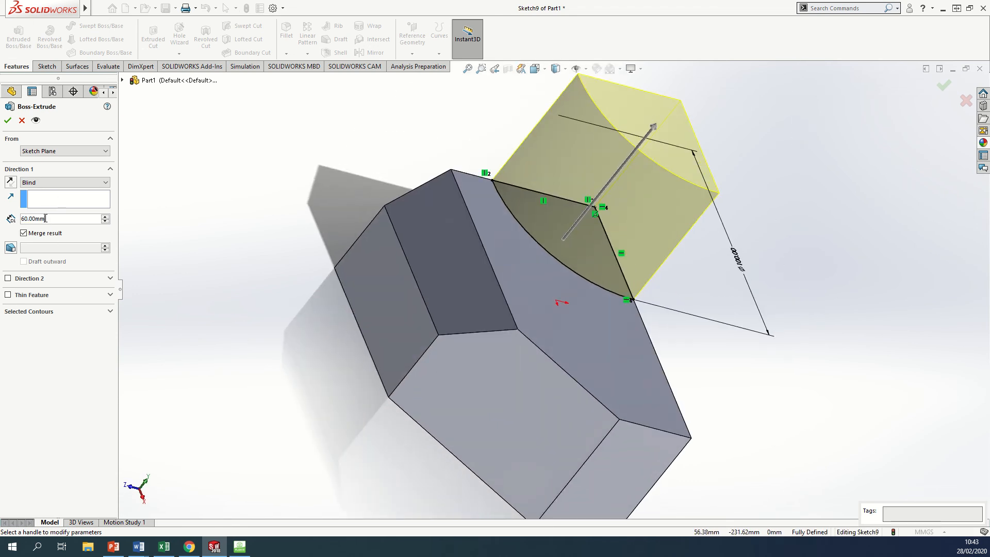
left_click(7, 122)
middle_click_drag(491, 296, 639, 380)
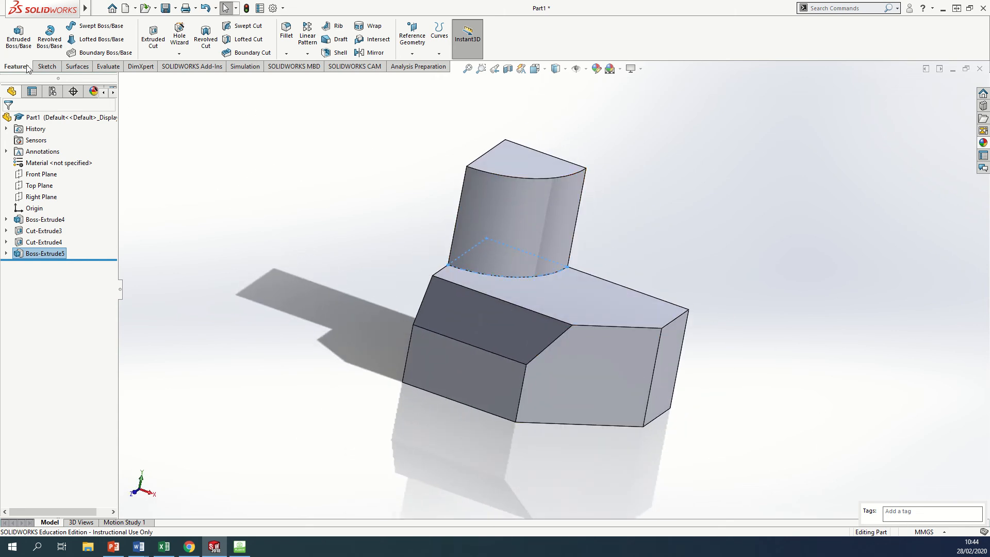
Create a reference plane offset 25 mm inward from the base's right end face and enlarge its displayed outline upward beyond the base.
left_click_drag(0, 65, 0, 67)
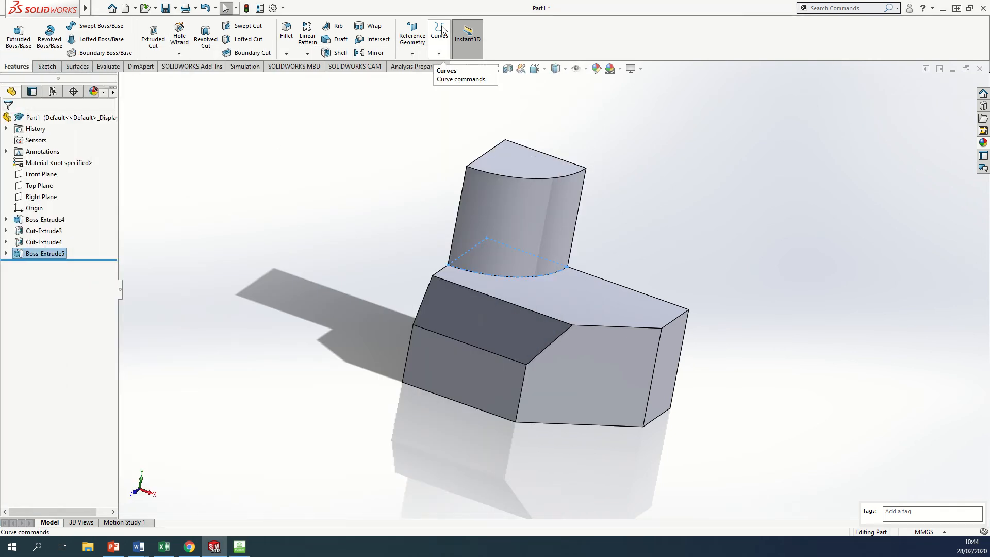
left_click(418, 47)
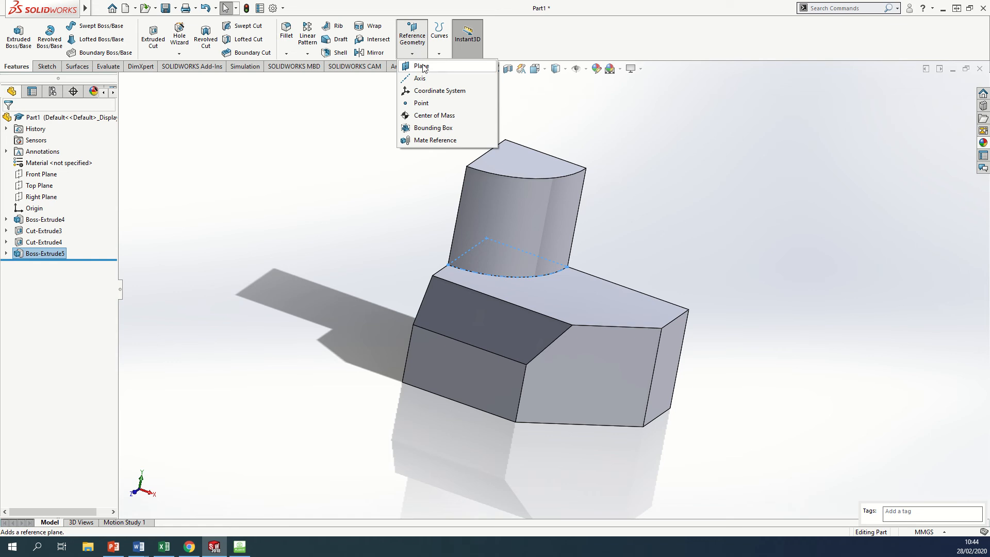
left_click(421, 66)
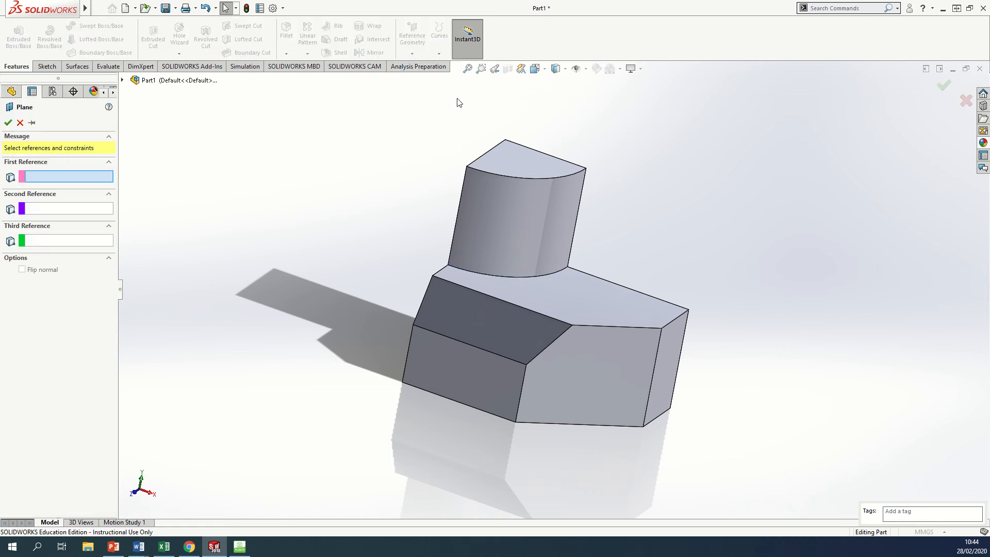
left_click(670, 348)
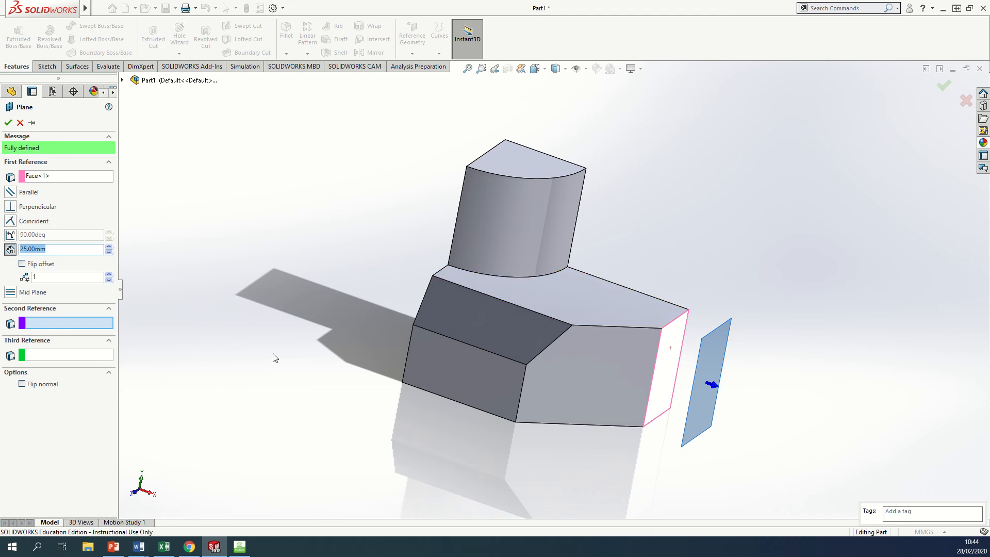
left_click(22, 264)
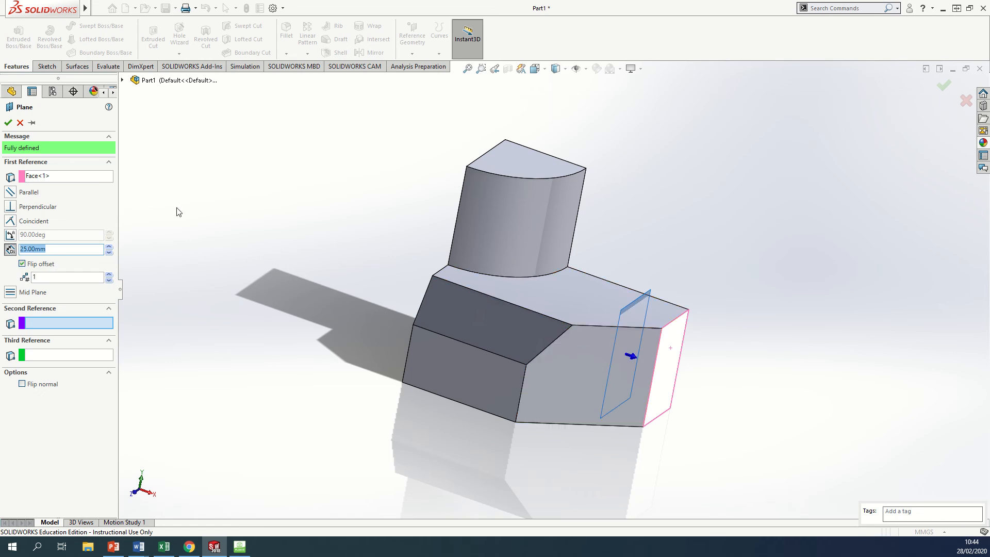
left_click(8, 122)
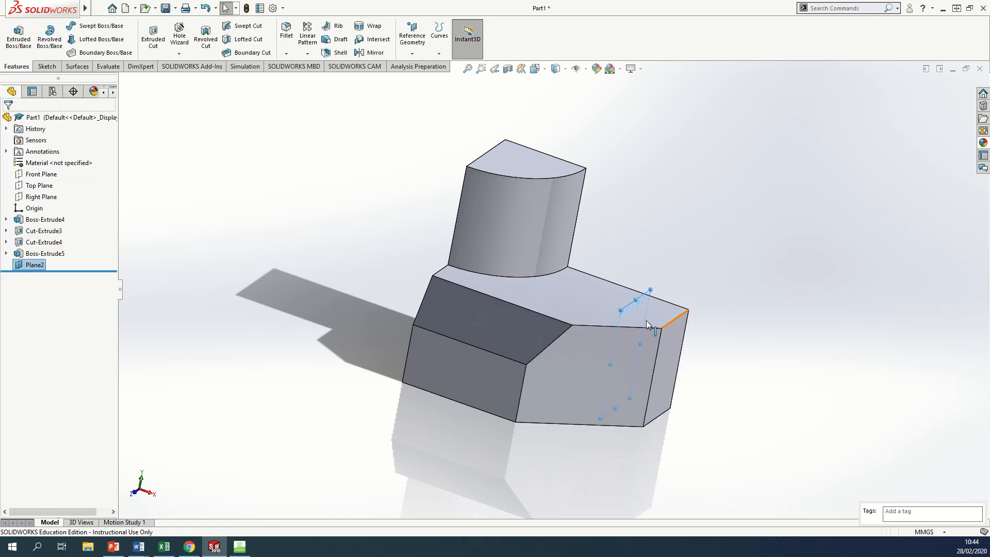
left_click_drag(616, 293, 591, 228)
middle_click_drag(802, 364, 789, 348)
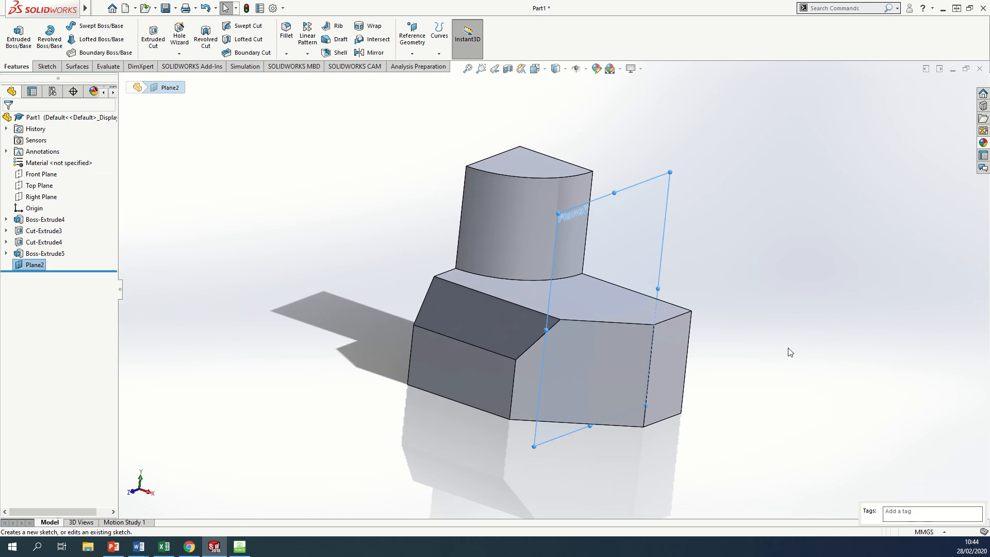
Sketch a corner rectangle about 21 mm wide and 42 mm high on Plane2, rising from the base's upper rear corner.
right_click(27, 264)
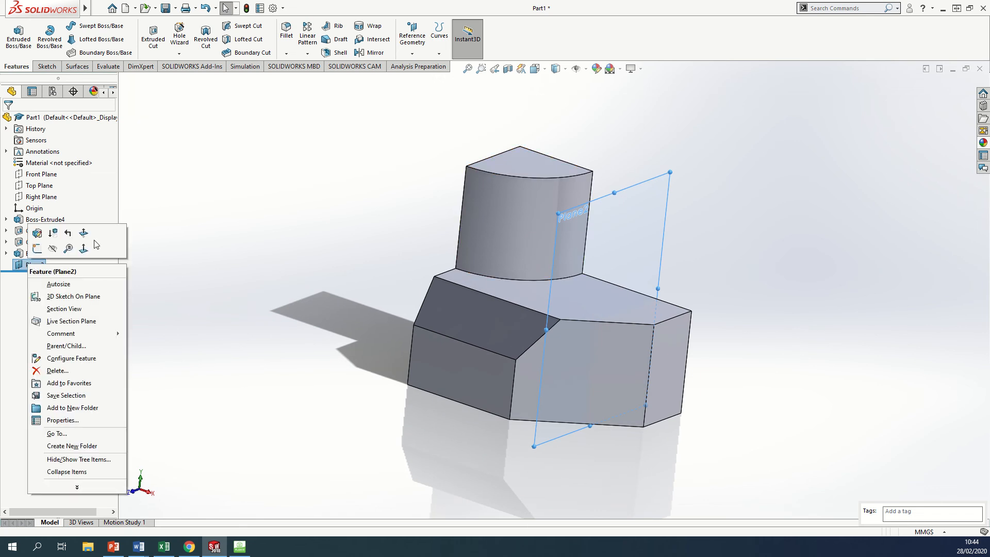
left_click(83, 233)
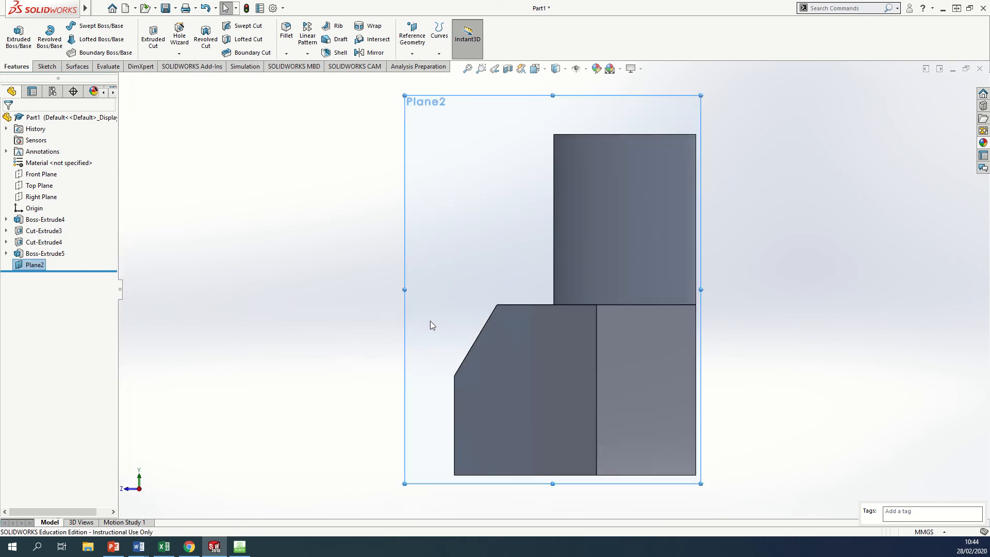
left_click(47, 66)
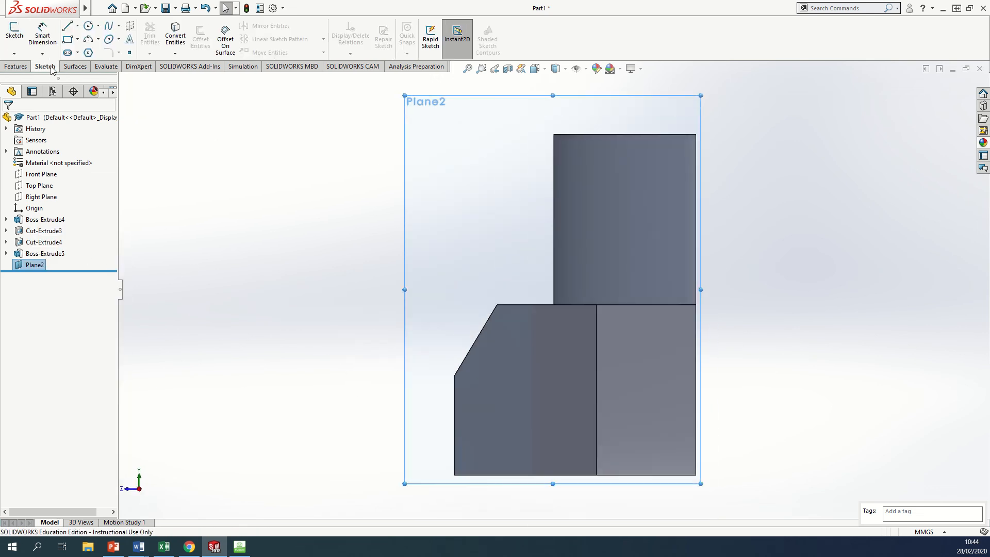
left_click(68, 41)
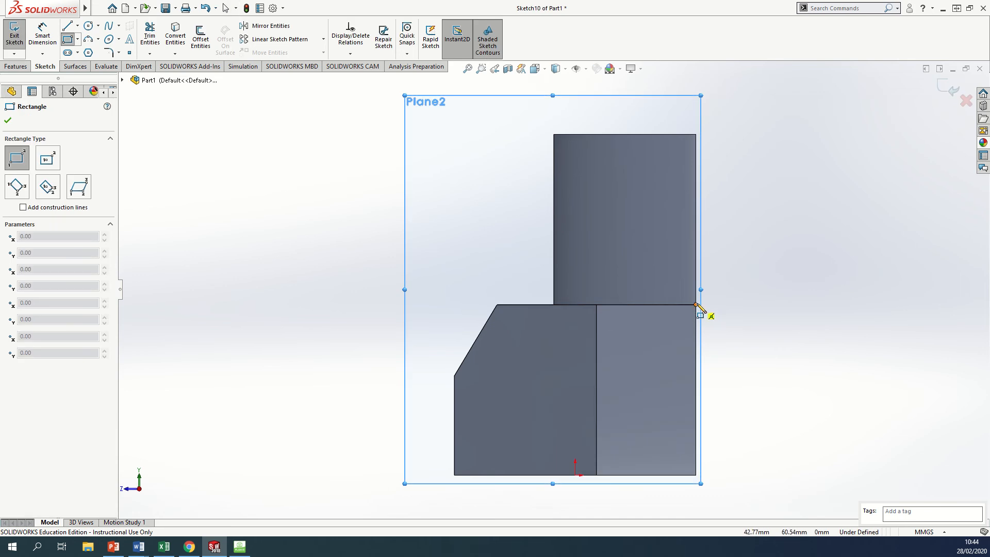
left_click(695, 305)
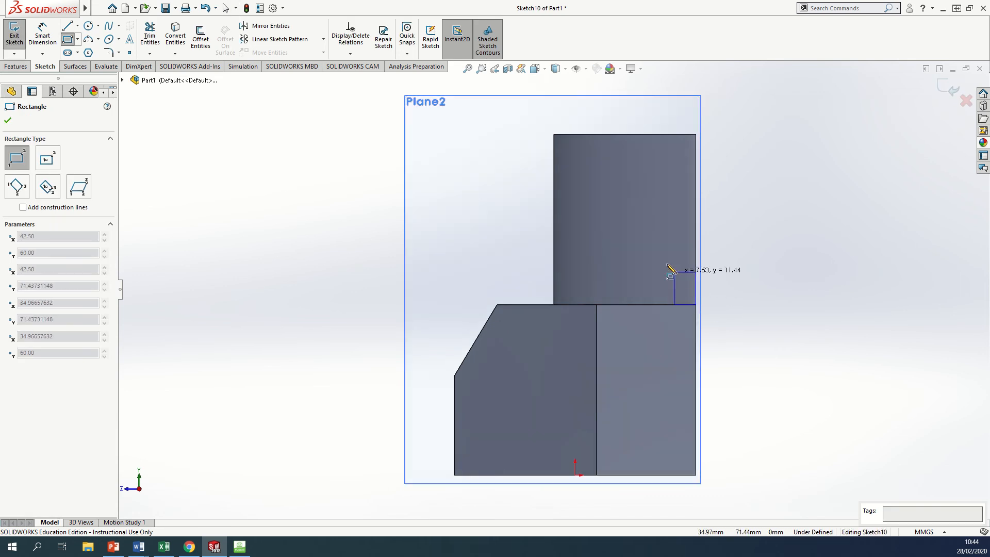
left_click(637, 186)
Dimension the rectangle's width to 25 mm and its height to 40 mm.
left_click(43, 38)
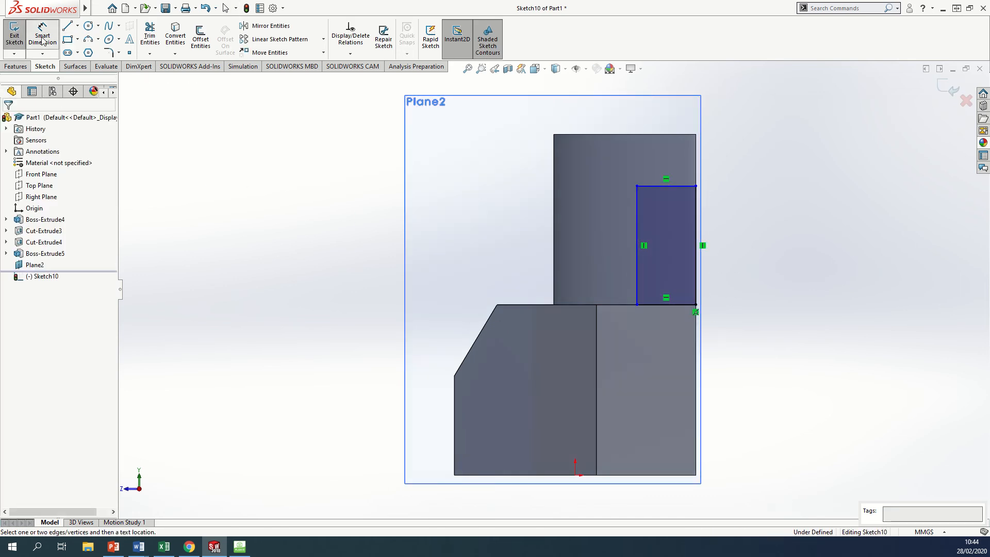
left_click(665, 185)
left_click(664, 161)
type("25")
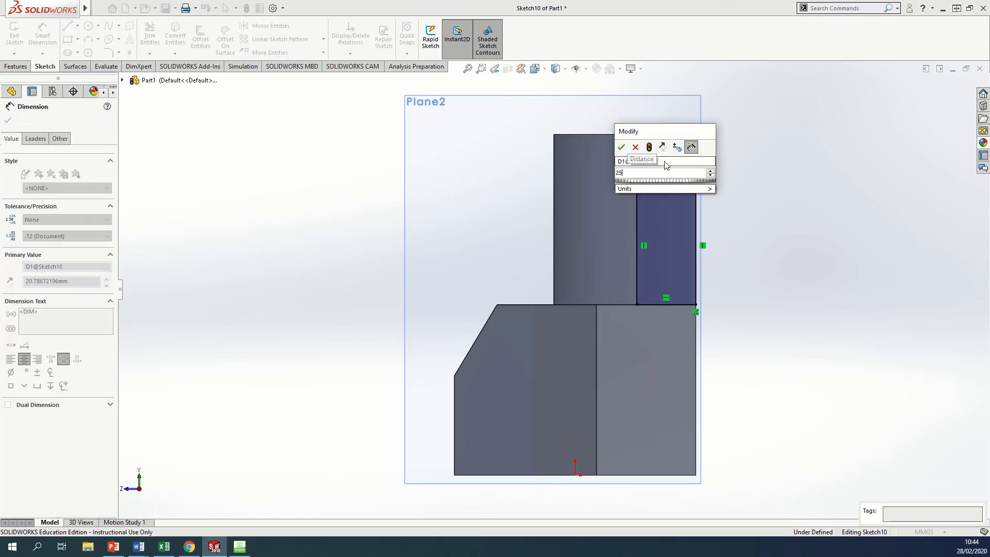
key("Return")
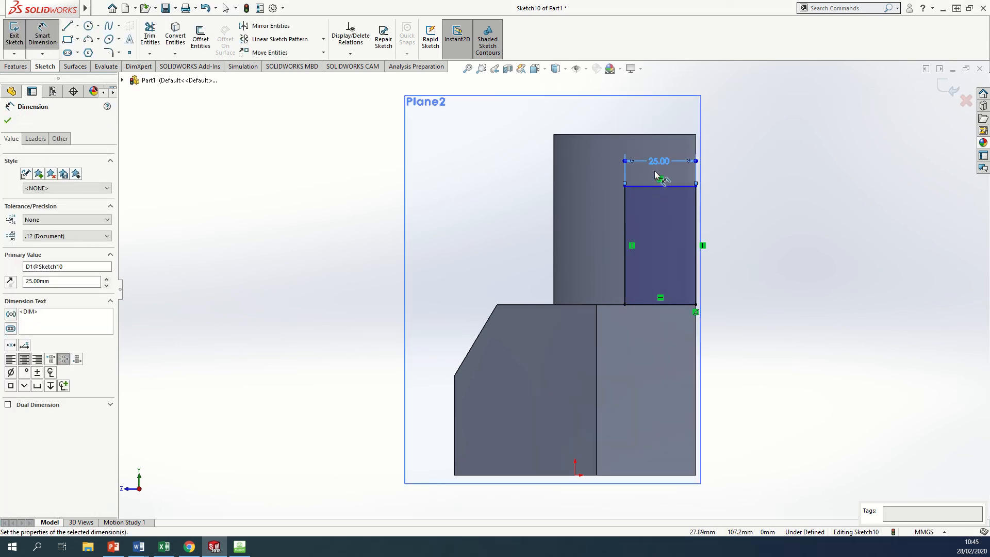
left_click(625, 219)
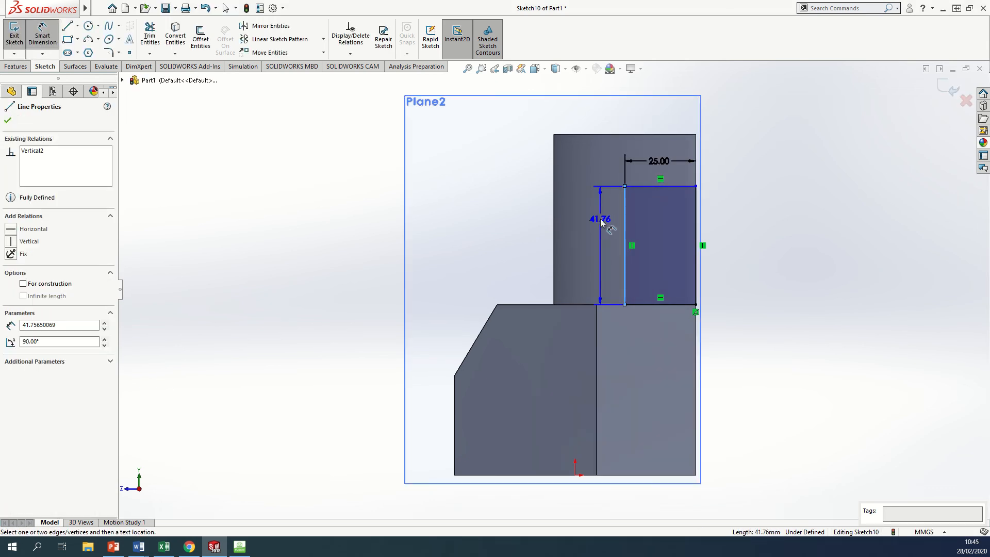
left_click(589, 221)
type("40")
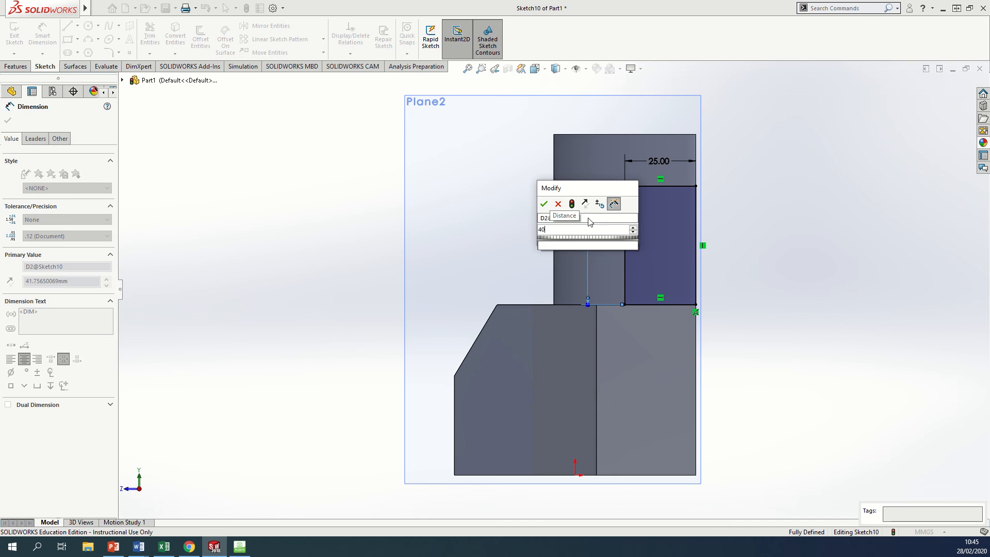
key("Return")
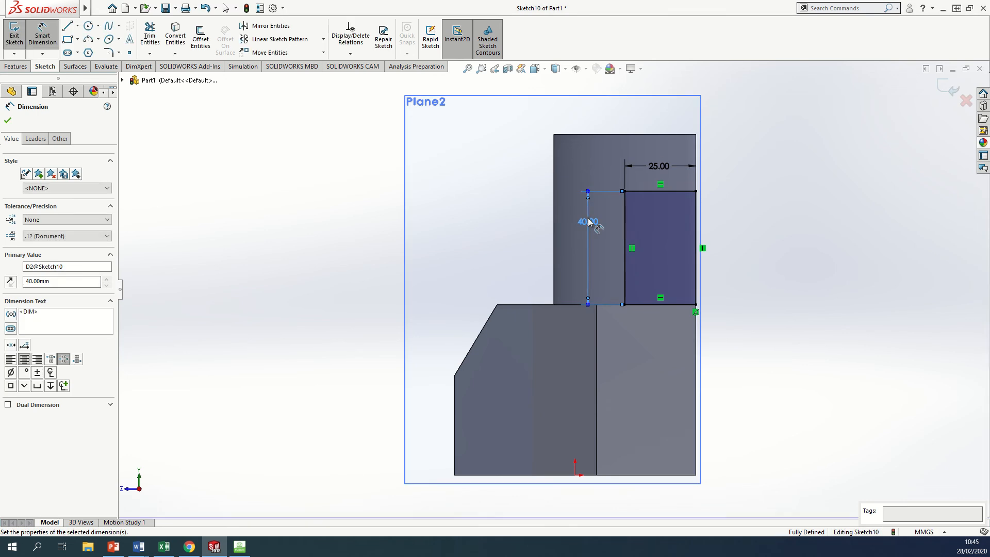
left_click(7, 120)
Extrude the rectangle toward the quarter-round block as a merged boss, using the reversed direction and the Up To Next end condition.
left_click(15, 36)
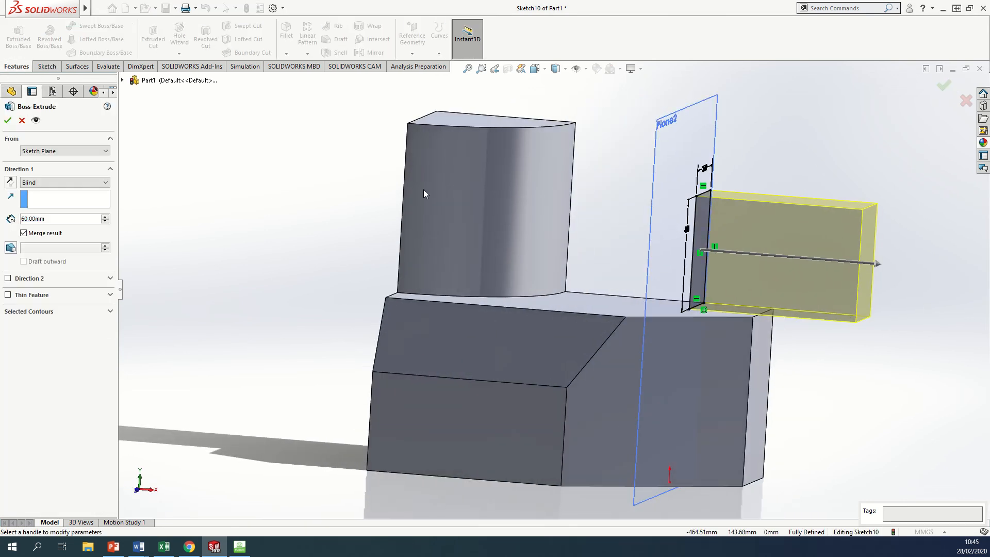
left_click(105, 220)
left_click(105, 221)
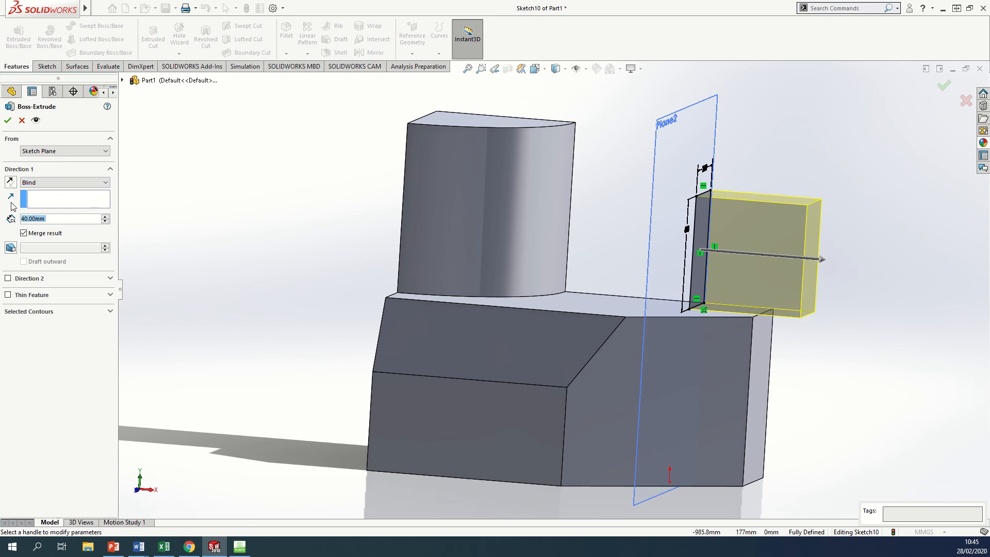
left_click(9, 182)
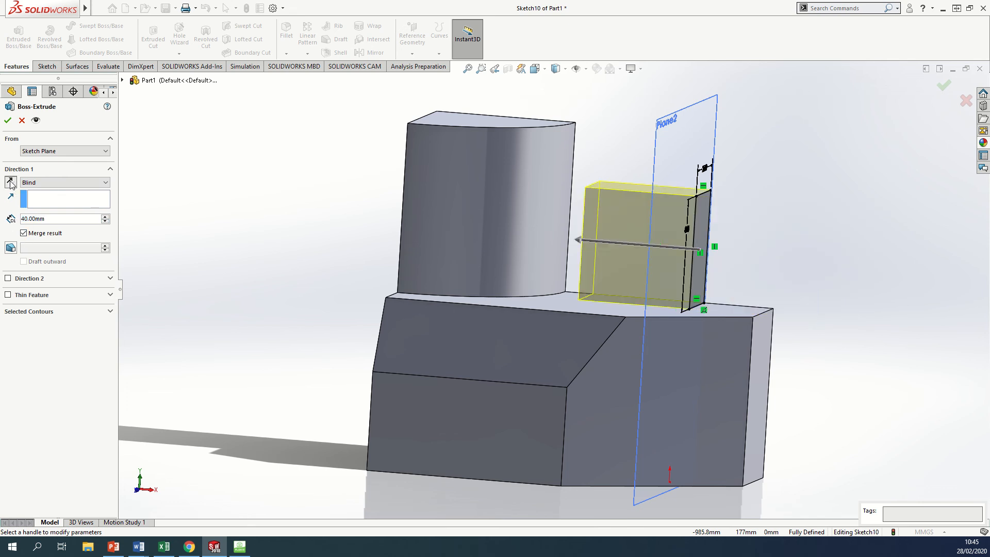
left_click(80, 184)
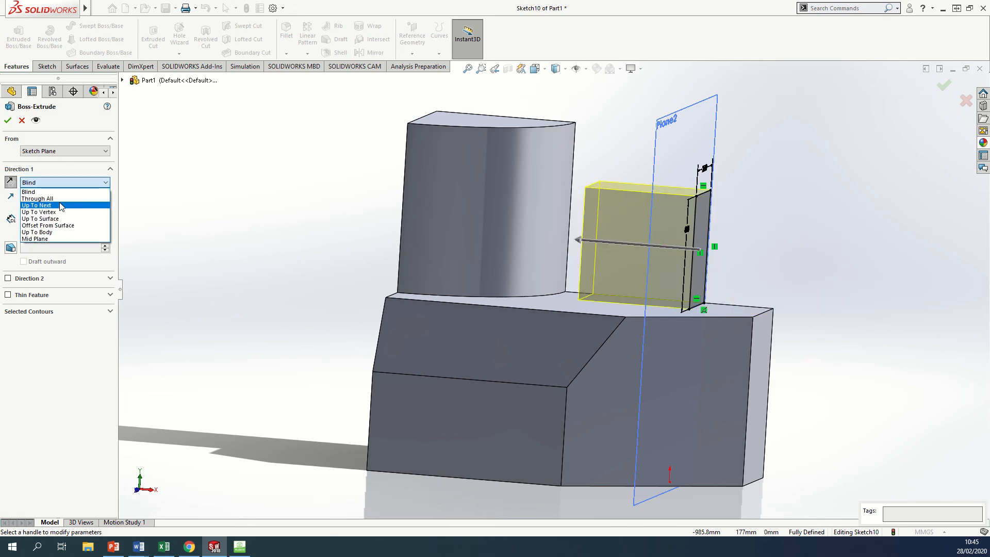
left_click(60, 205)
middle_click_drag(494, 245, 549, 169)
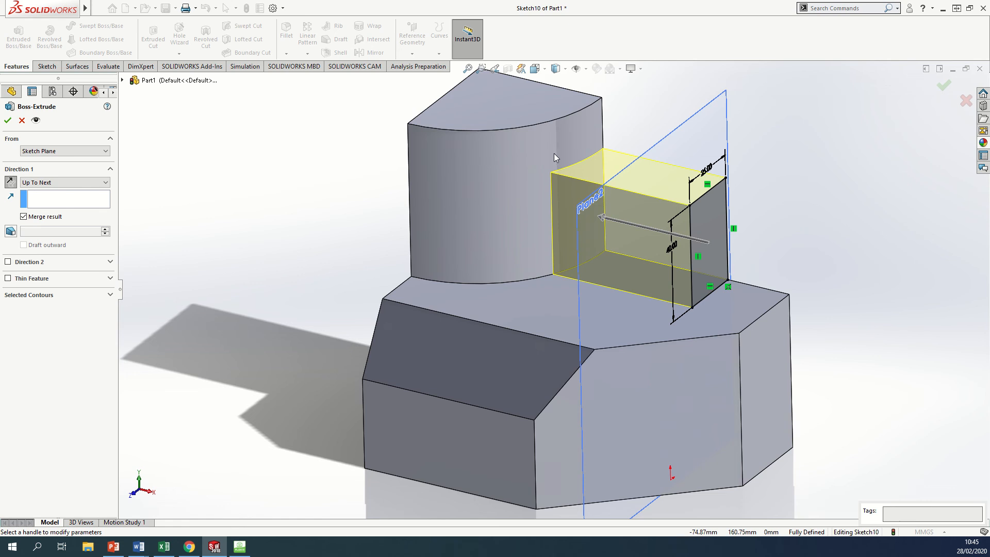
left_click(9, 119)
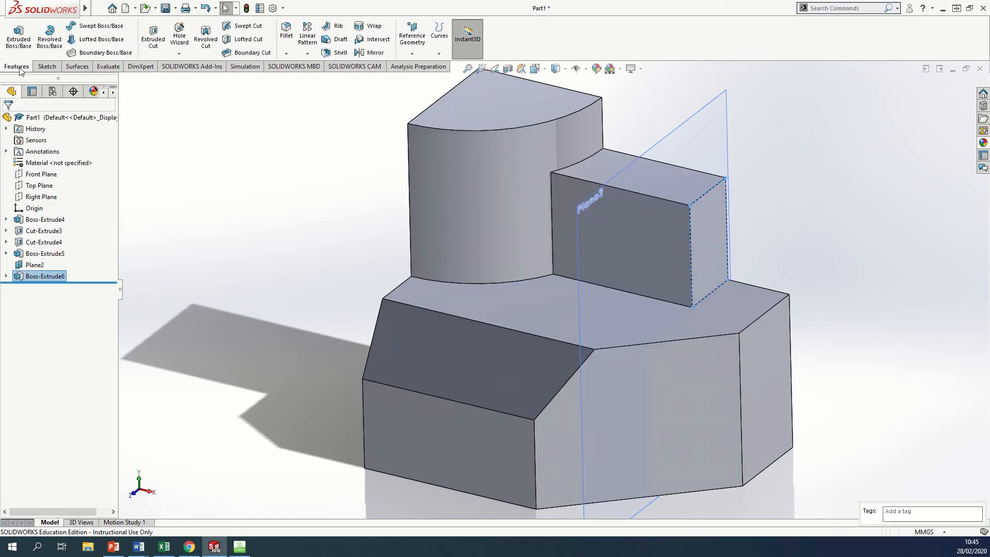
Fillet the new block's upper outer edge with a symmetric 25 mm radius, using full preview.
left_click(287, 36)
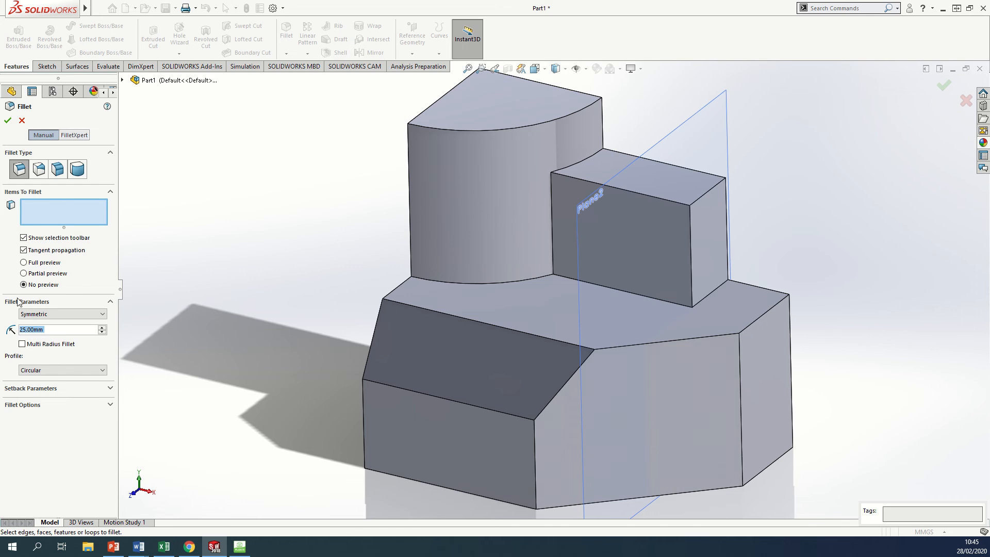
left_click(709, 190)
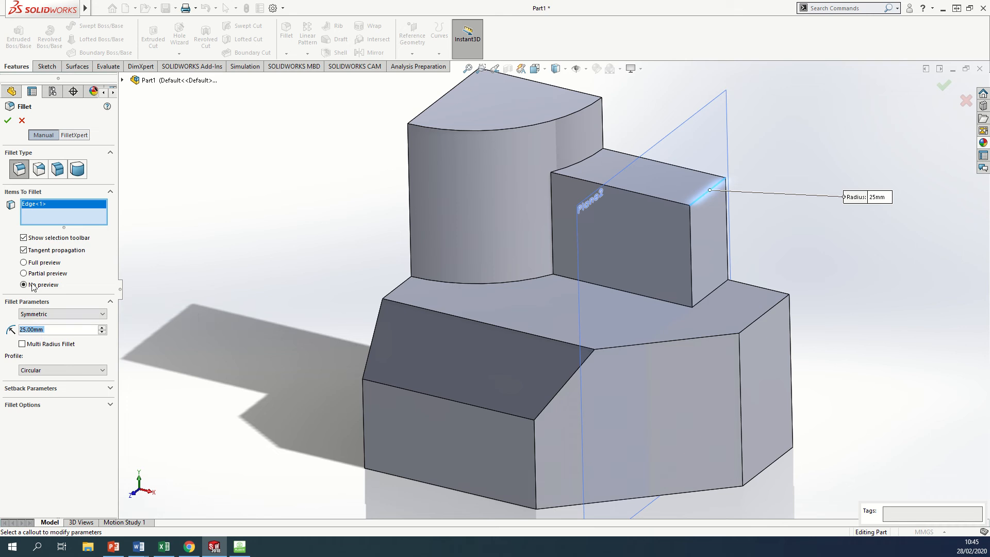
left_click(23, 262)
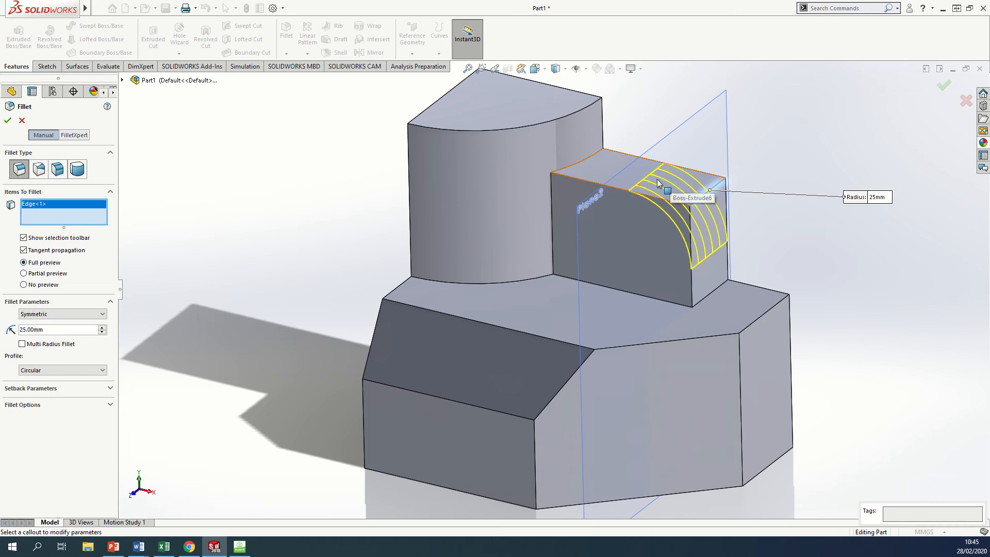
left_click(4, 124)
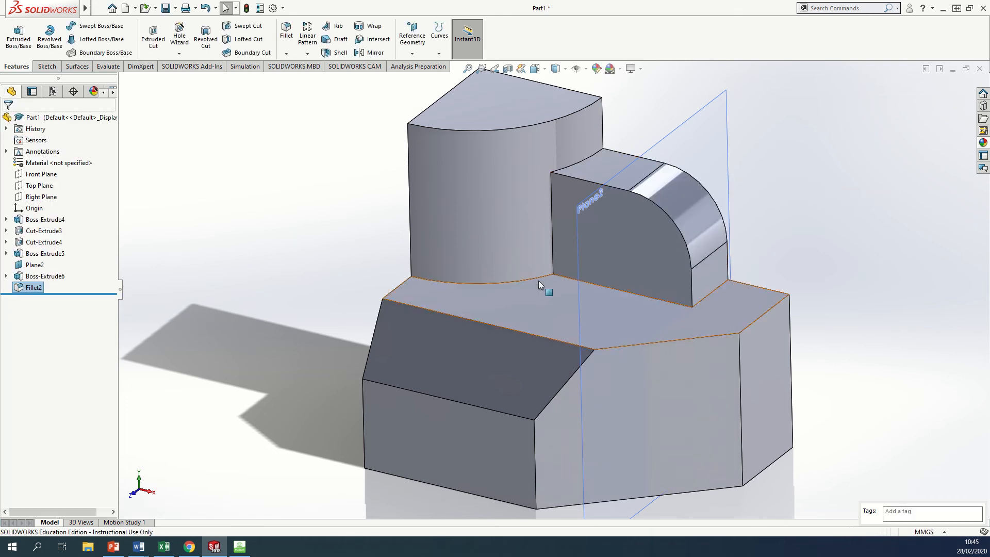
Set the isometric view and hide reference plane Plane2.
middle_click_drag(539, 281, 578, 272)
key("space")
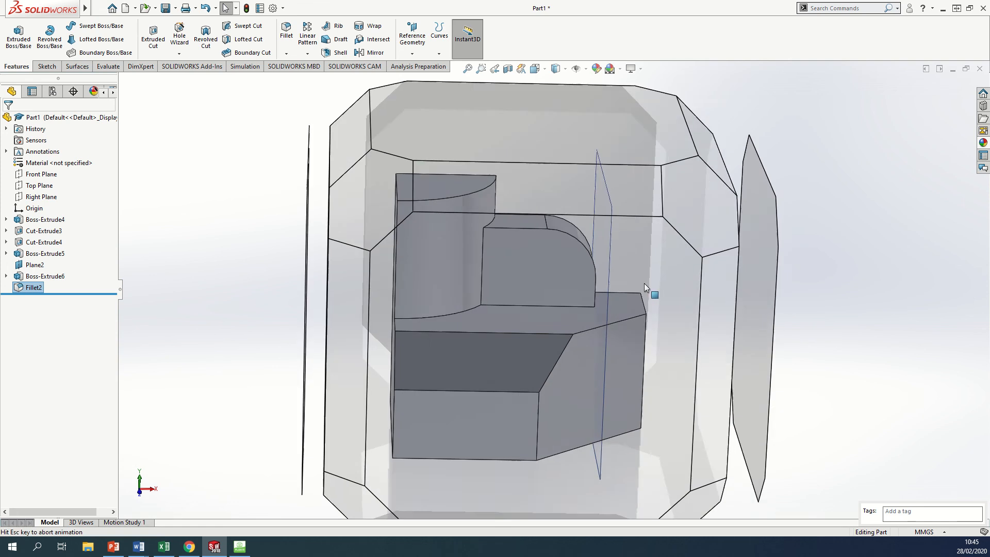
left_click(510, 295)
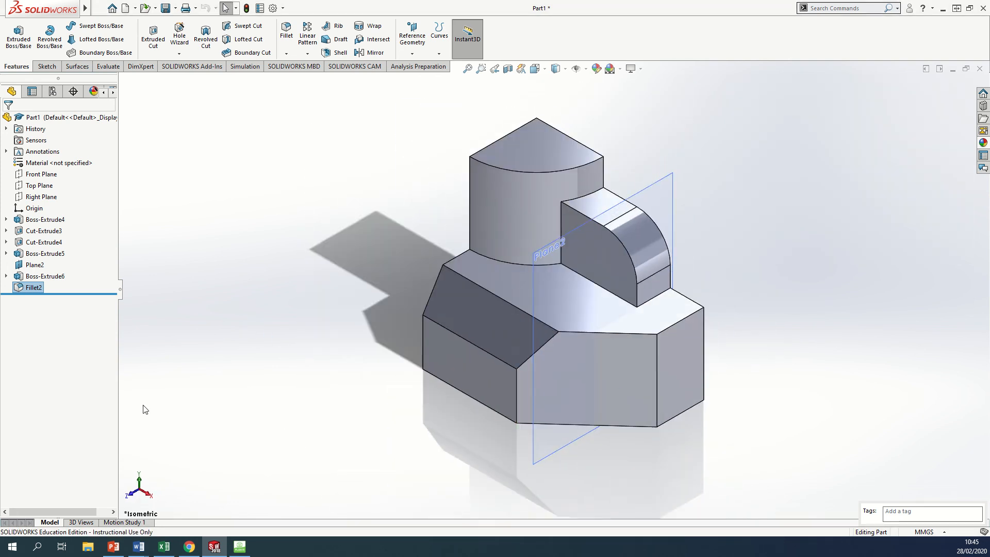
right_click(34, 265)
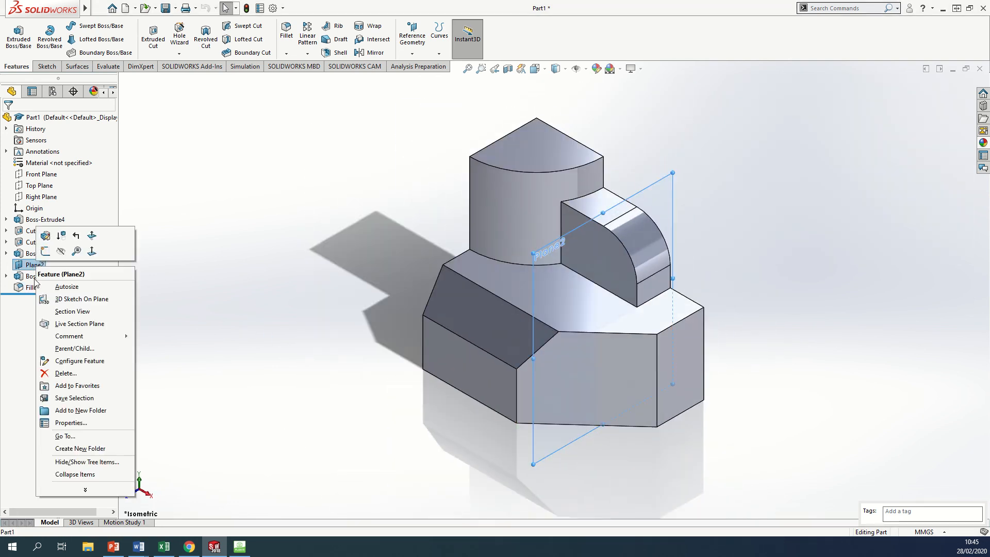
left_click(60, 251)
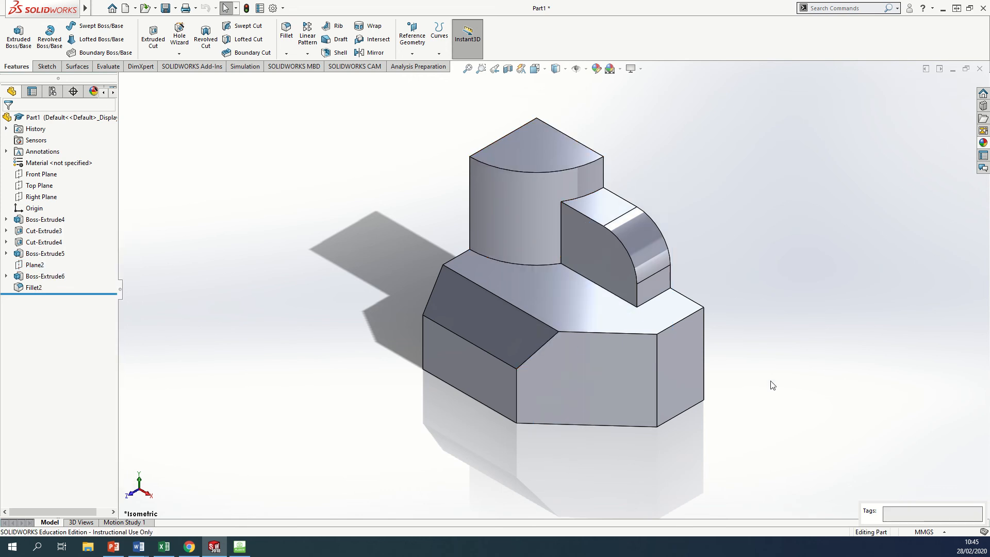
Orient the model to the front view and open the Solid colour category of the appearances library.
middle_click_drag(779, 413, 765, 339)
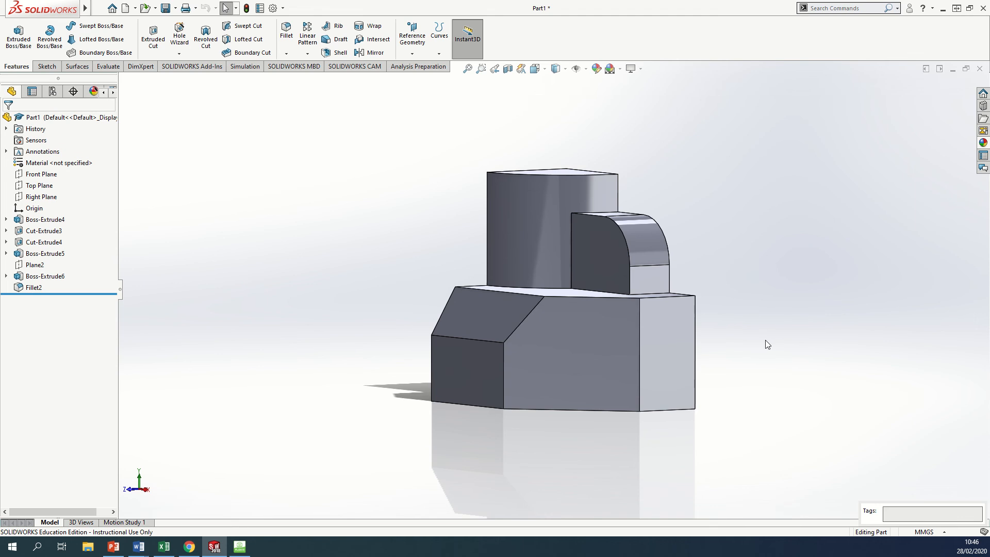
key("ctrl+space")
left_click(327, 387)
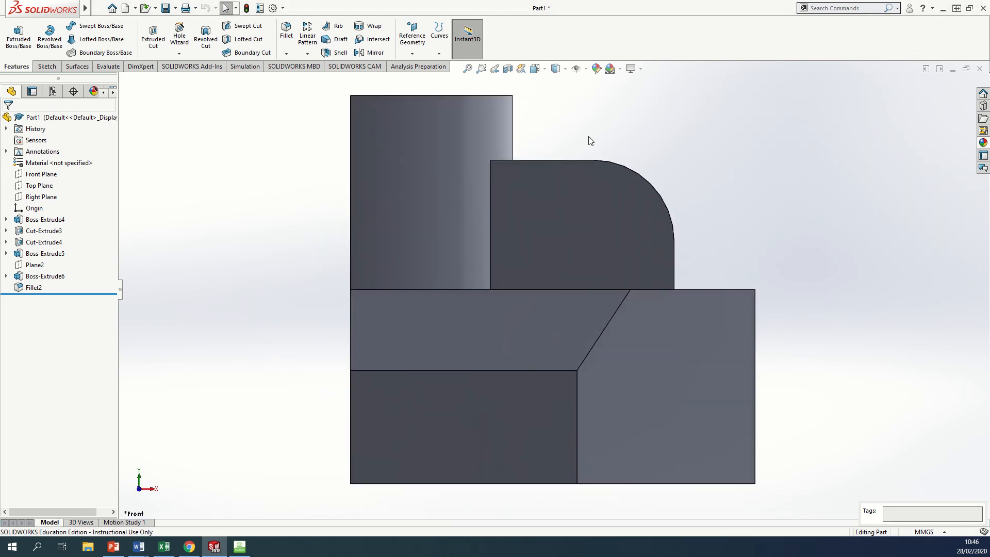
left_click(982, 155)
double_click(872, 99)
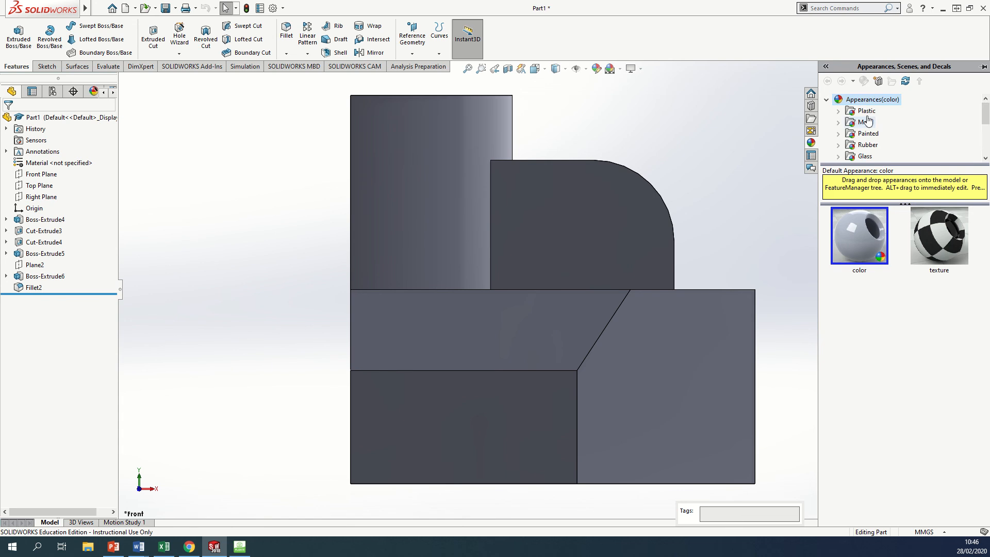
scroll(871, 127, "down", 1)
scroll(872, 127, "down", 3)
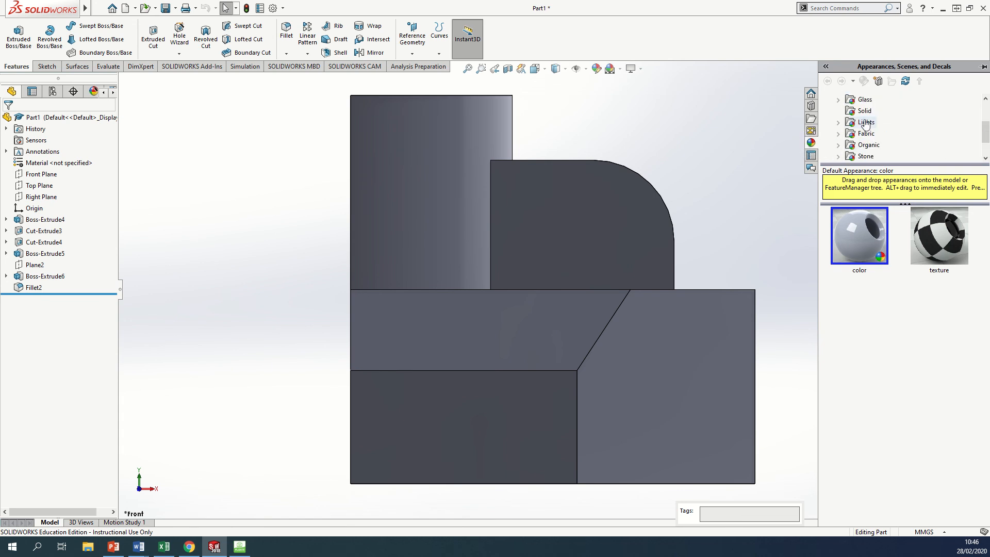
scroll(871, 128, "up", 2)
left_click(864, 110)
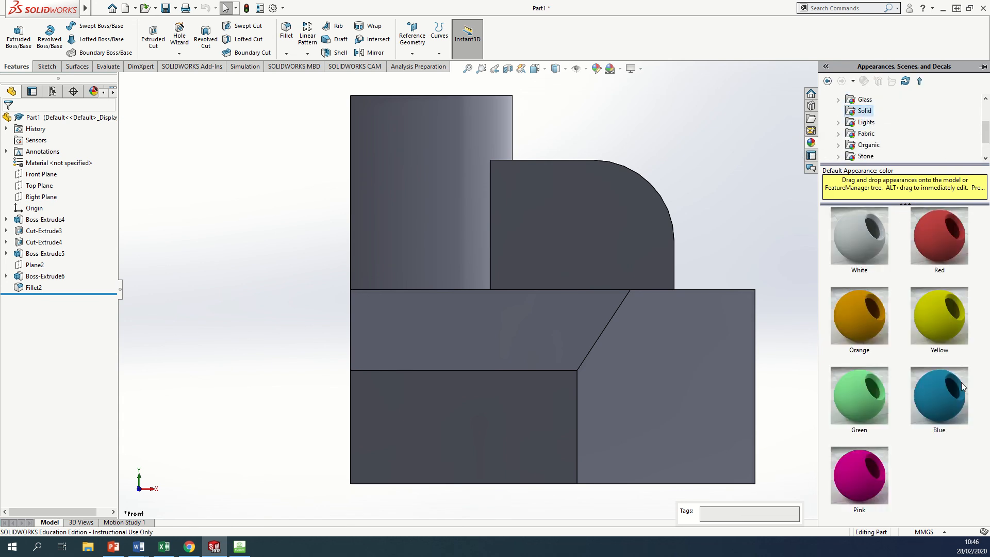
Apply the Blue solid appearance to only the lower front face of the base.
left_click_drag(962, 386, 519, 396)
left_click_drag(518, 397, 518, 397)
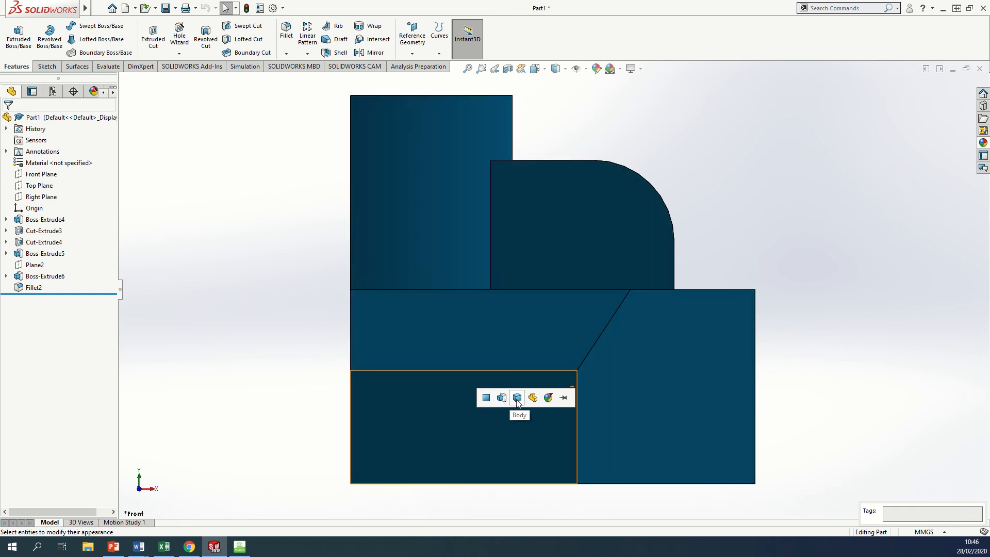
left_click(486, 397)
Apply the Blue appearance to only the base's diagonal corner face and its sloping front face.
left_click(983, 144)
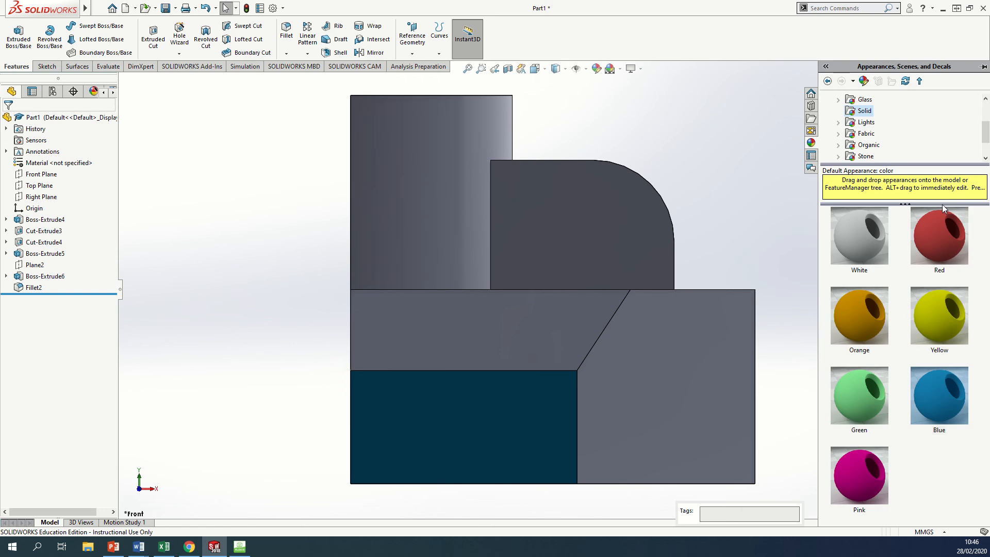
left_click(953, 409)
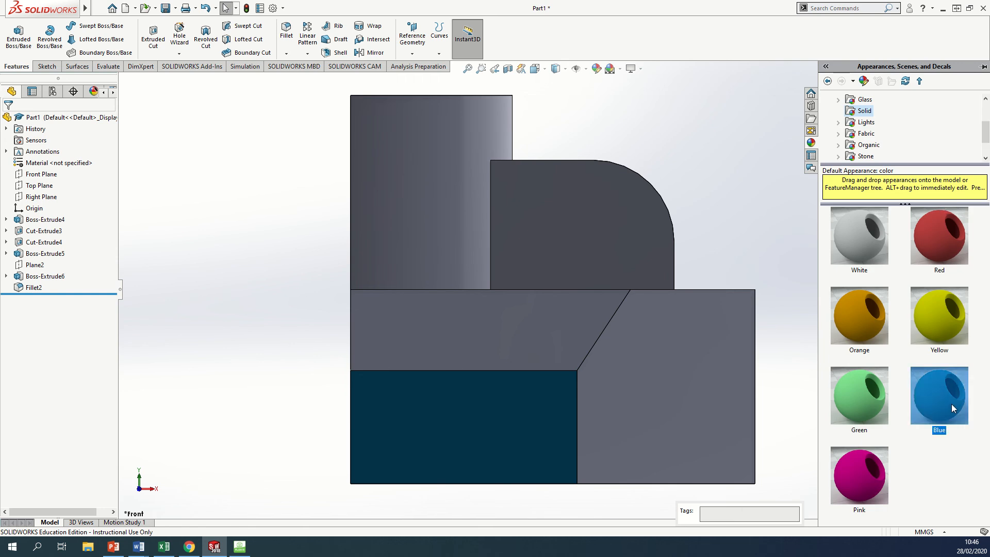
left_click_drag(953, 408, 679, 415)
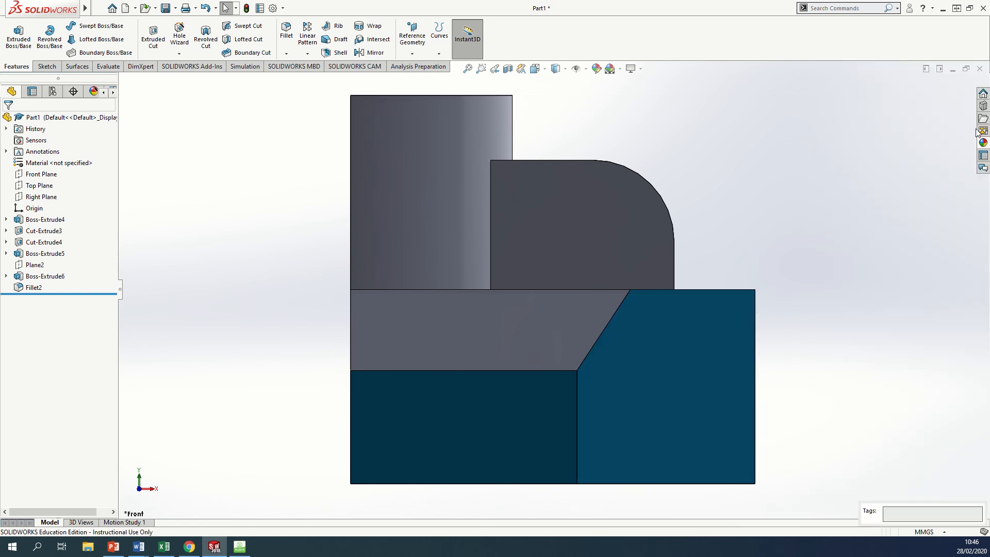
mouse_move(976, 133)
left_click_drag(929, 395, 585, 344)
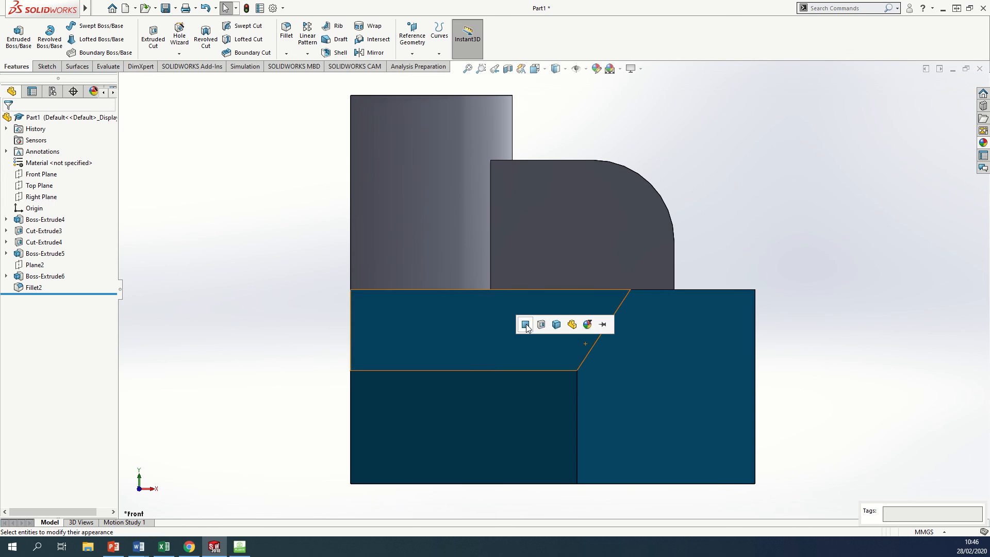
left_click(525, 324)
Apply the Blue appearance to only the quarter-round block's curved face and the filleted block's front face.
mouse_move(983, 143)
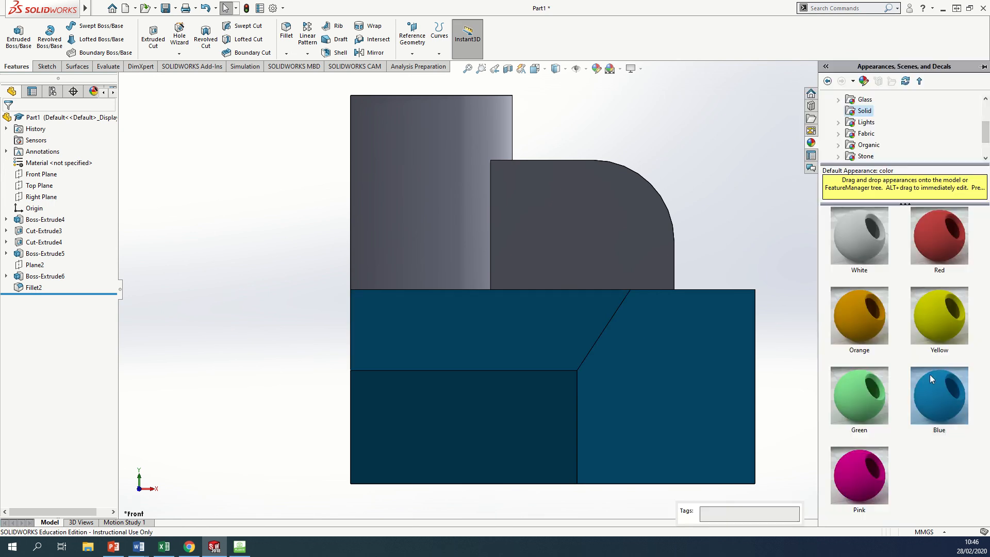
left_click_drag(929, 374, 479, 225)
left_click(419, 206)
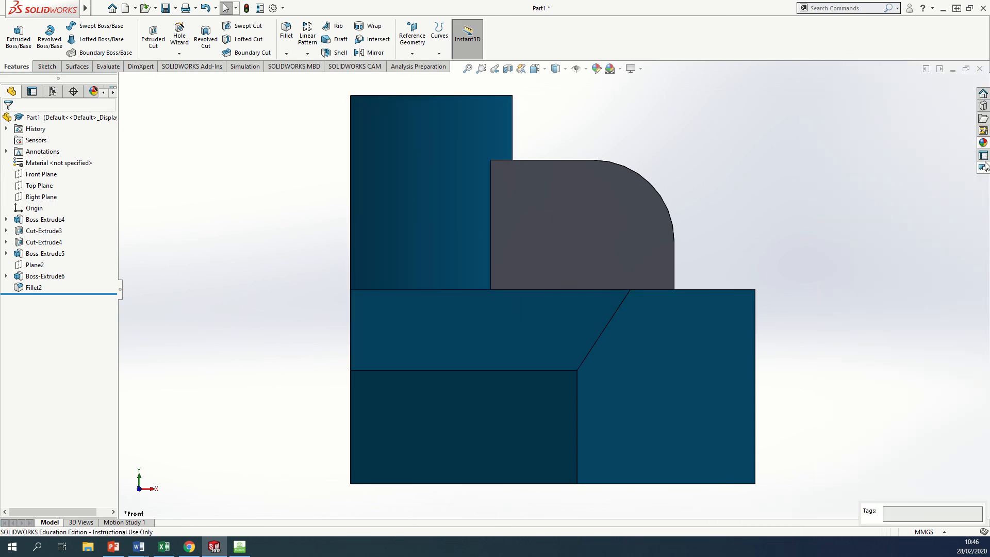
mouse_move(982, 143)
left_click_drag(933, 396, 633, 243)
key("f")
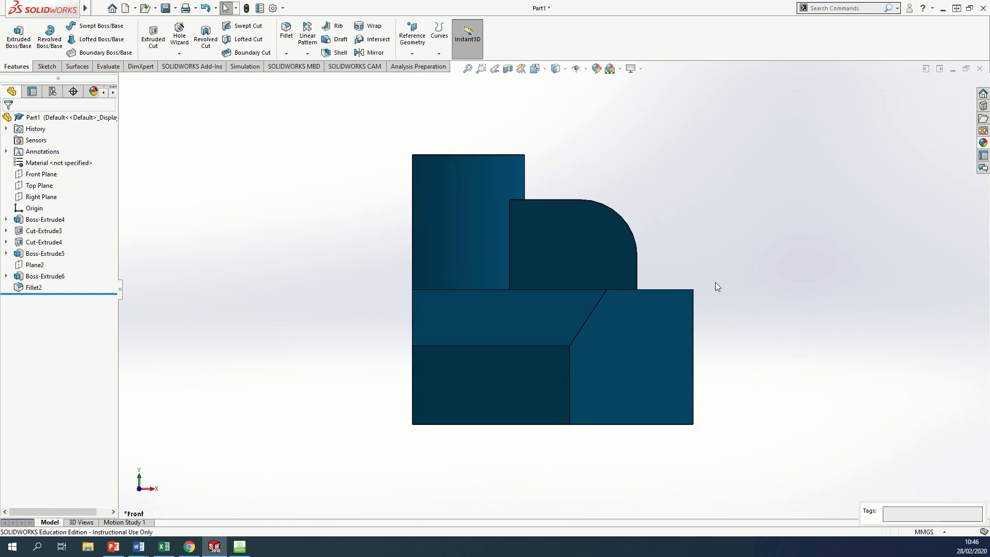
Review the blue faces in the isometric view and orient the model to the right view.
middle_click_drag(704, 282, 683, 317)
key("space")
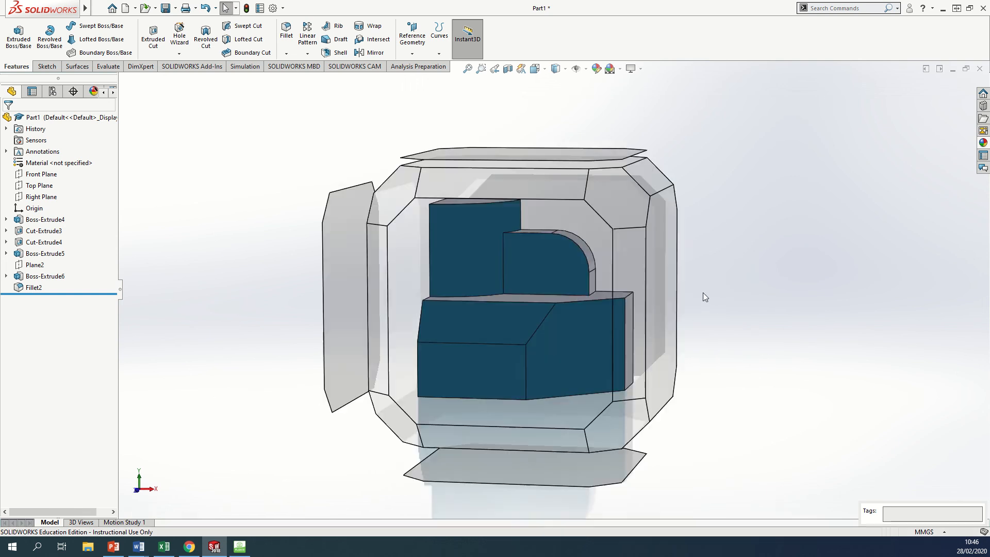
left_click(512, 278)
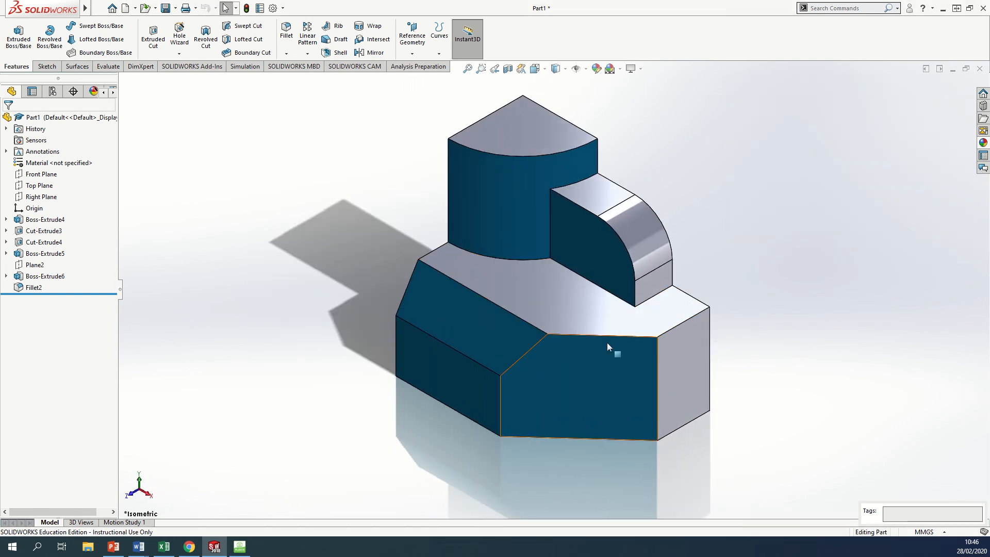
middle_click_drag(782, 468, 747, 397)
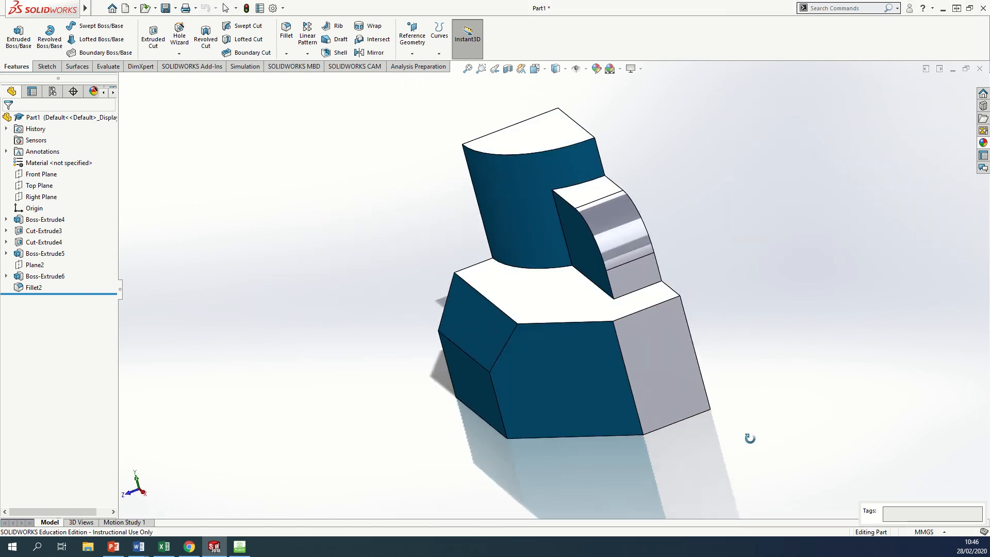
key("space")
left_click(509, 382)
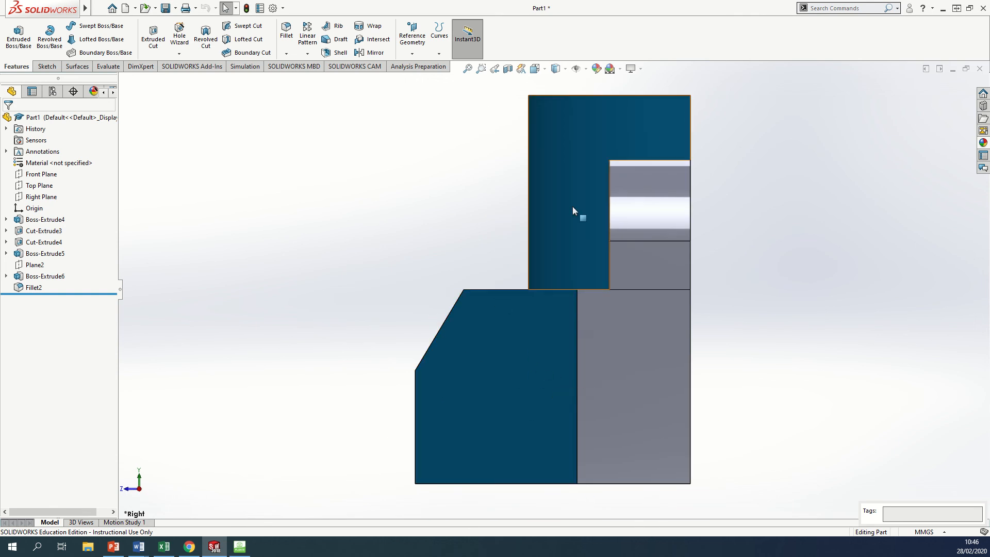
Apply the Orange appearance to only the quarter-round block's curved face and the base's diagonal corner face.
left_click(984, 143)
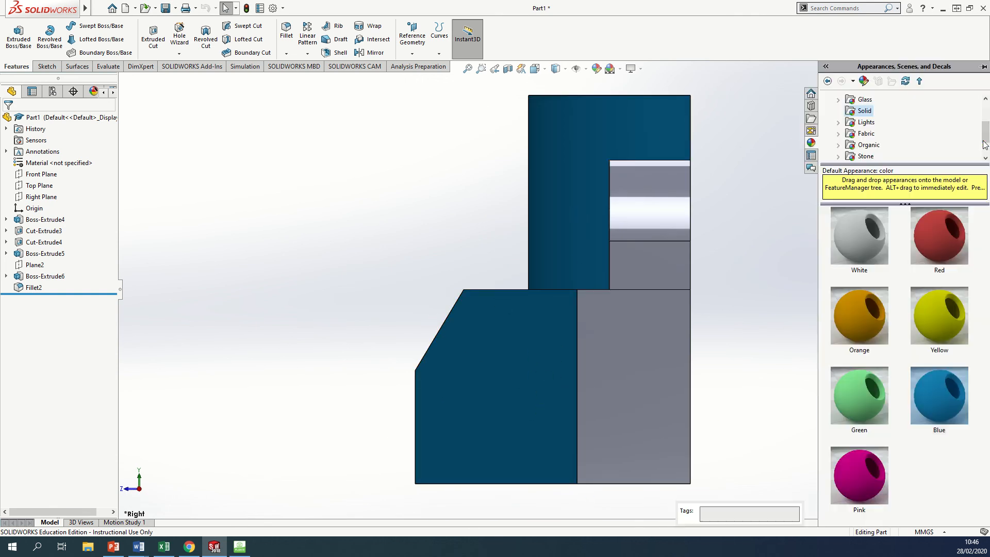
left_click_drag(855, 325, 576, 197)
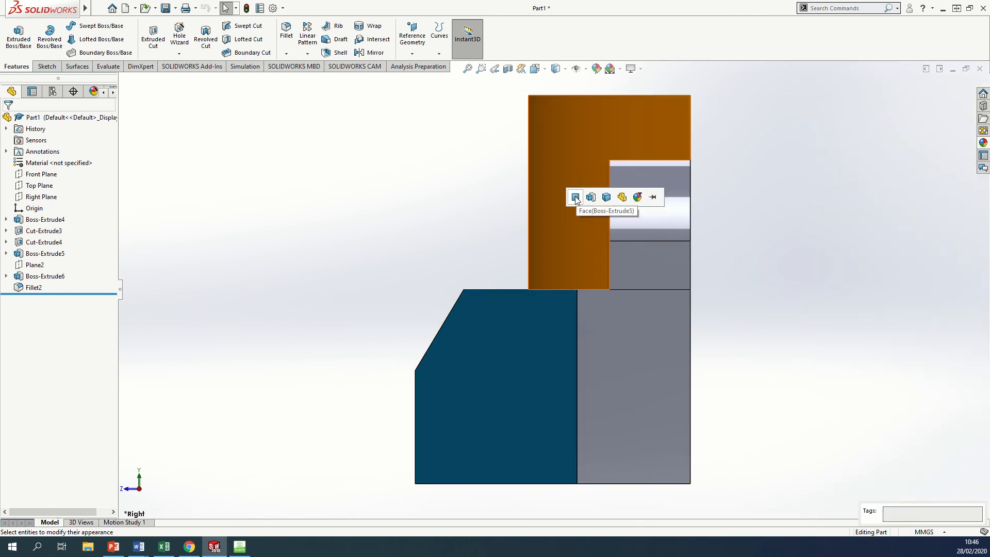
left_click(578, 199)
left_click(983, 145)
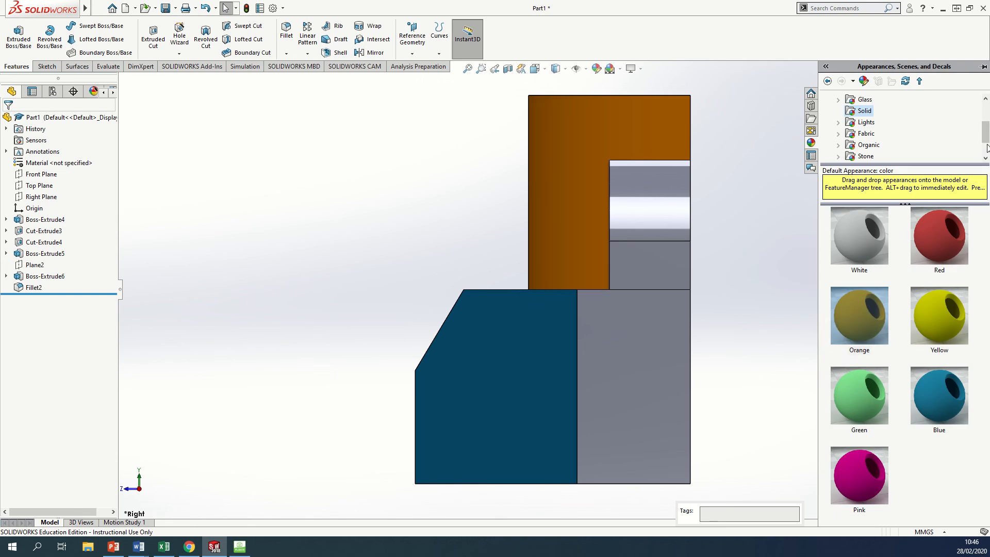
left_click_drag(870, 323, 516, 374)
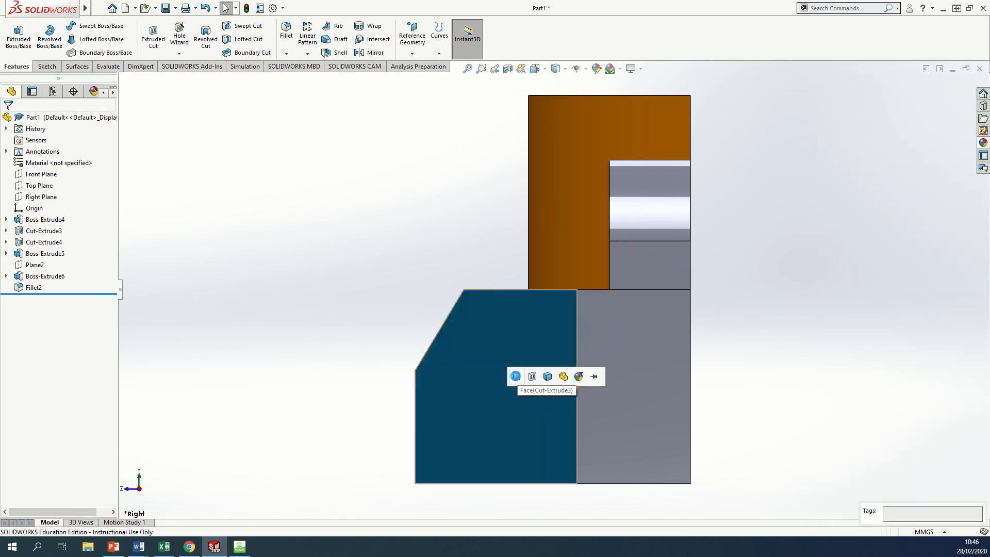
left_click(514, 376)
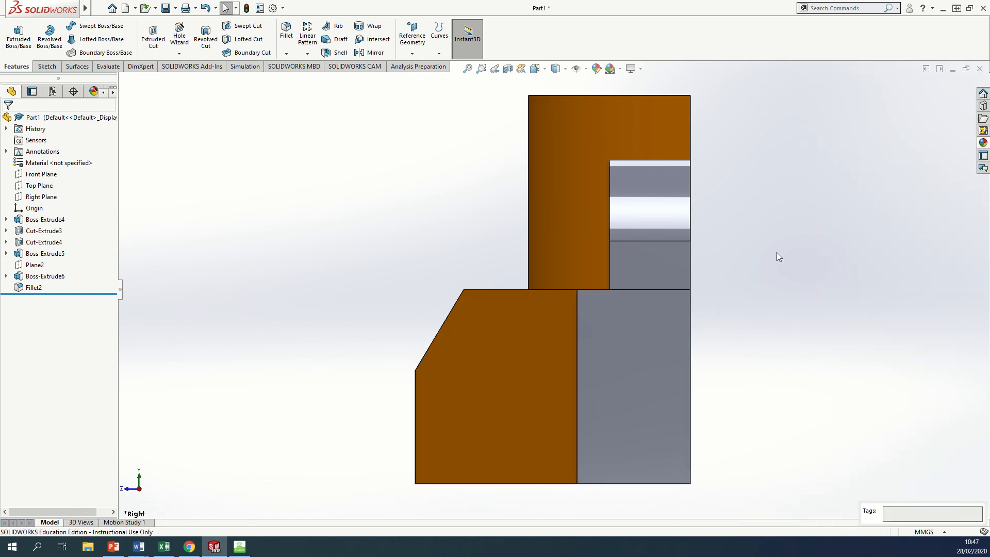
Apply the Yellow appearance to the base's right end face and to the filleted block's flat end and rounded faces.
left_click(985, 145)
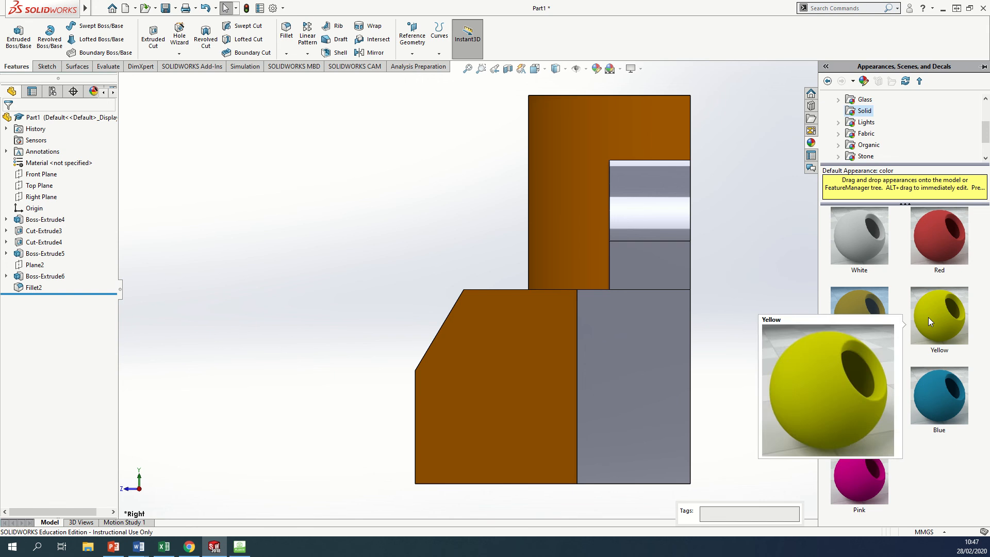
left_click_drag(928, 321, 665, 389)
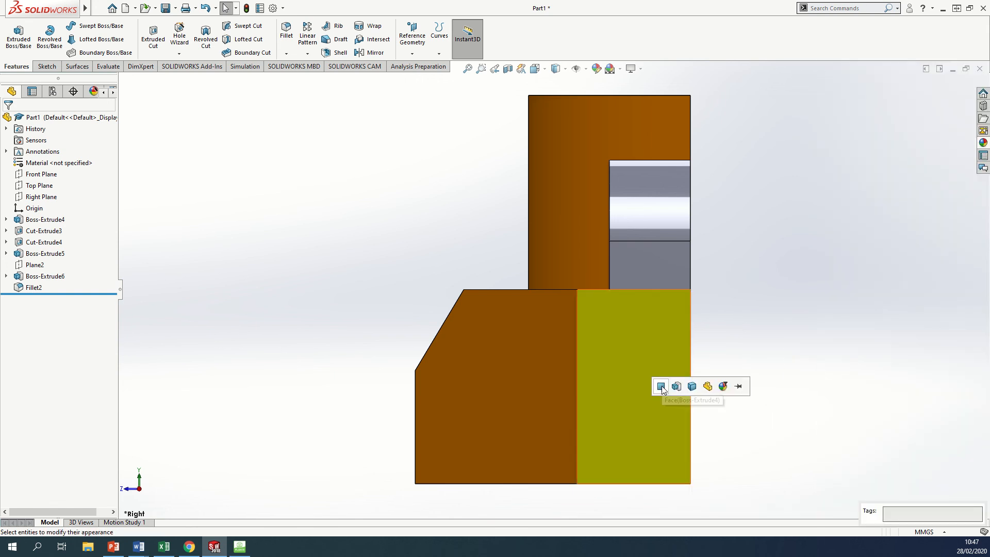
left_click(669, 385)
left_click(983, 143)
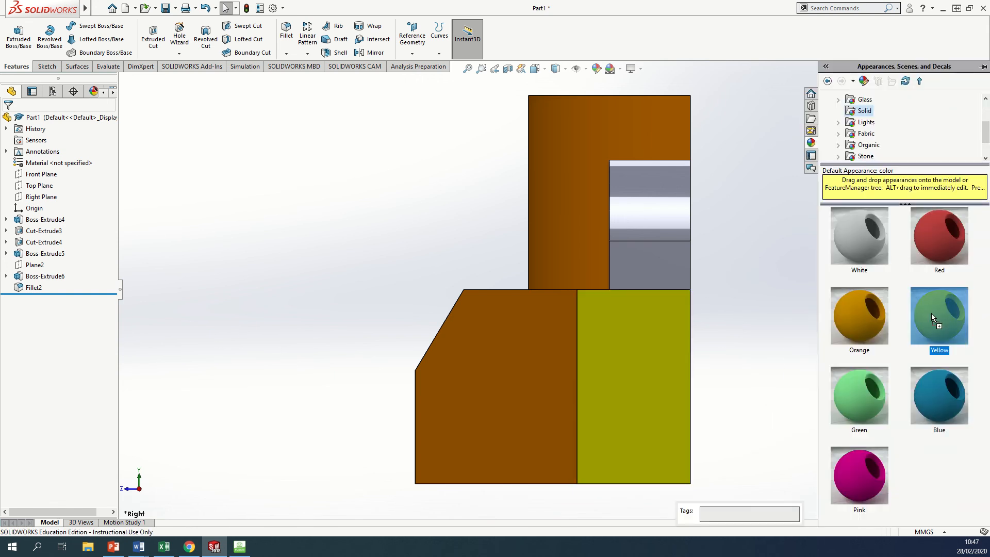
left_click_drag(932, 313, 662, 256)
left_click(662, 256)
left_click(983, 143)
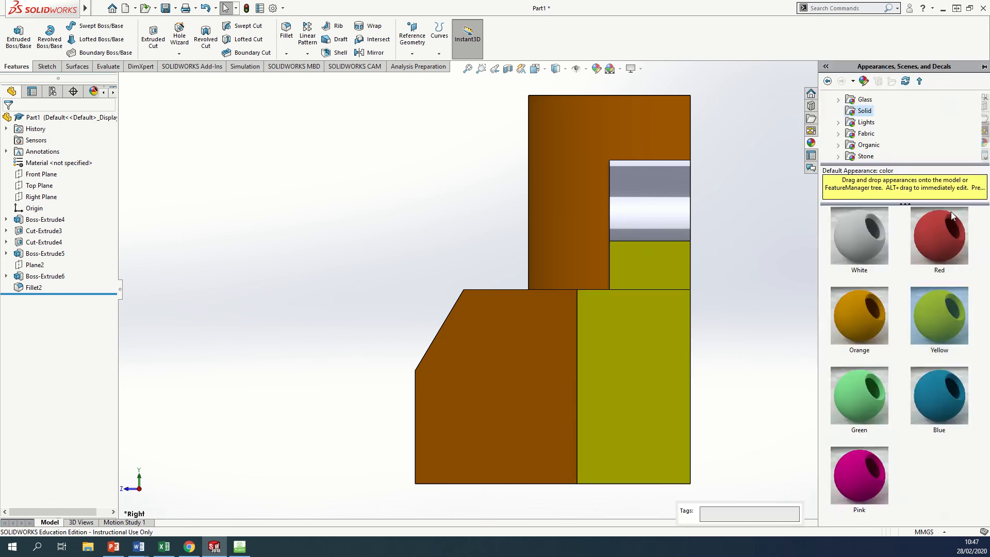
left_click_drag(948, 309, 652, 181)
left_click(659, 192)
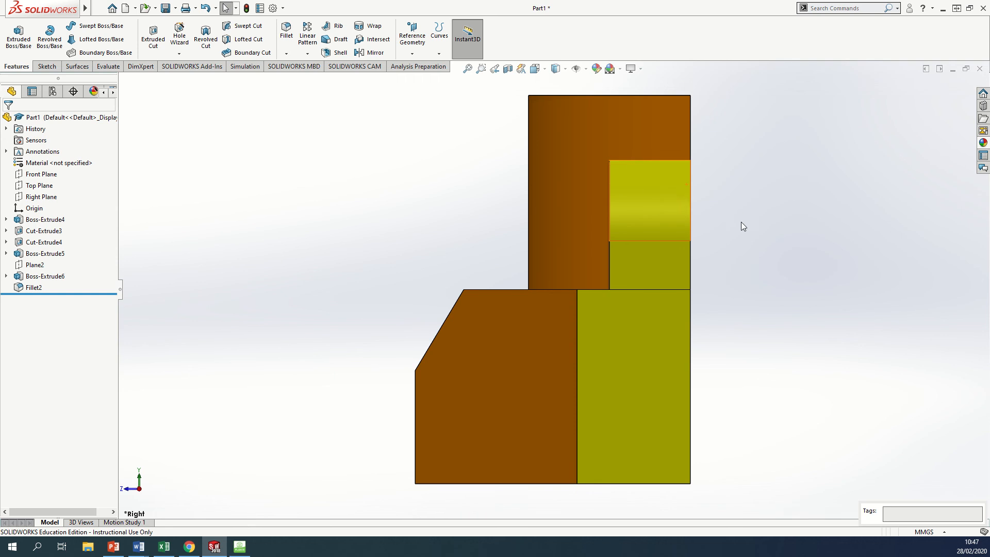
Review the coloured faces in the isometric view and orient the model to the top view.
middle_click_drag(726, 212, 780, 243)
key("ctrl+space")
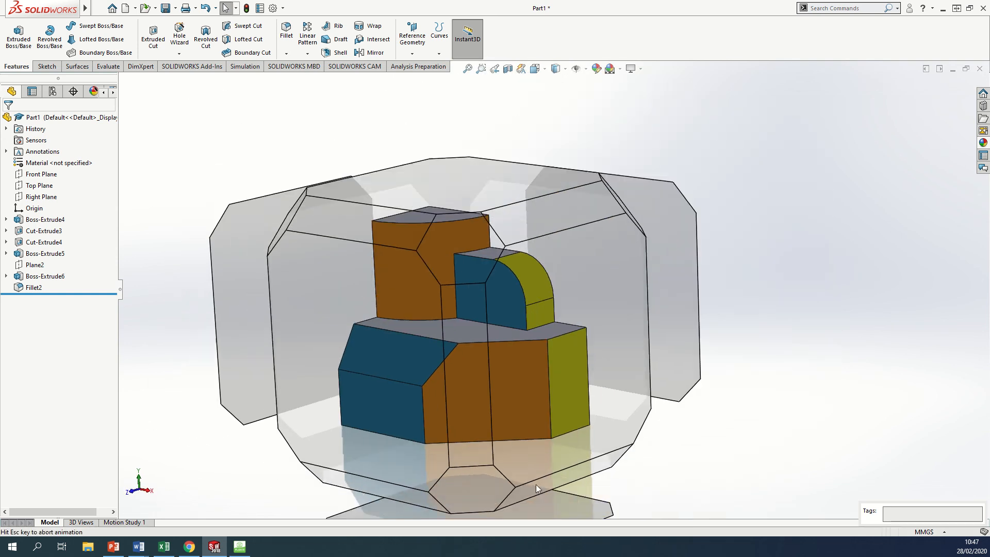
left_click(426, 317)
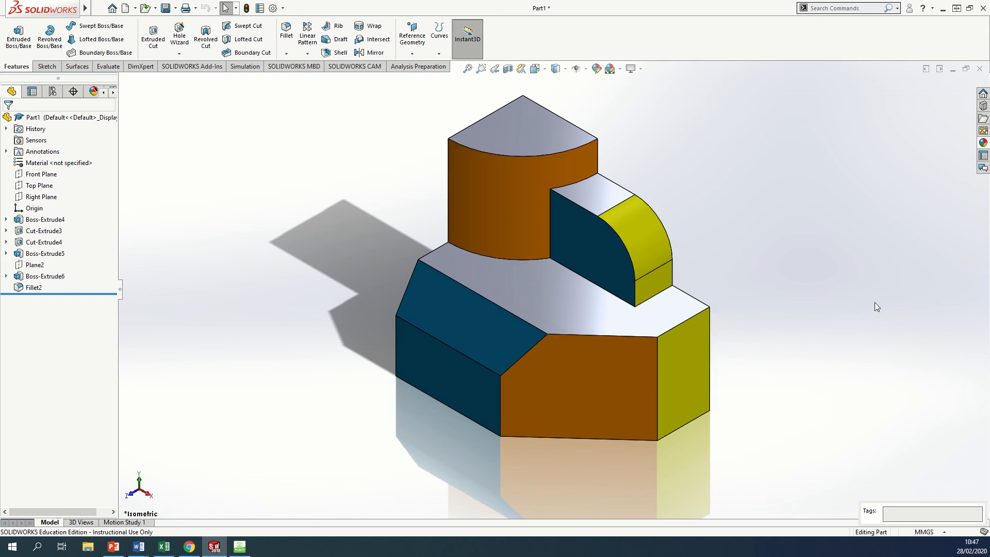
key("ctrl+space")
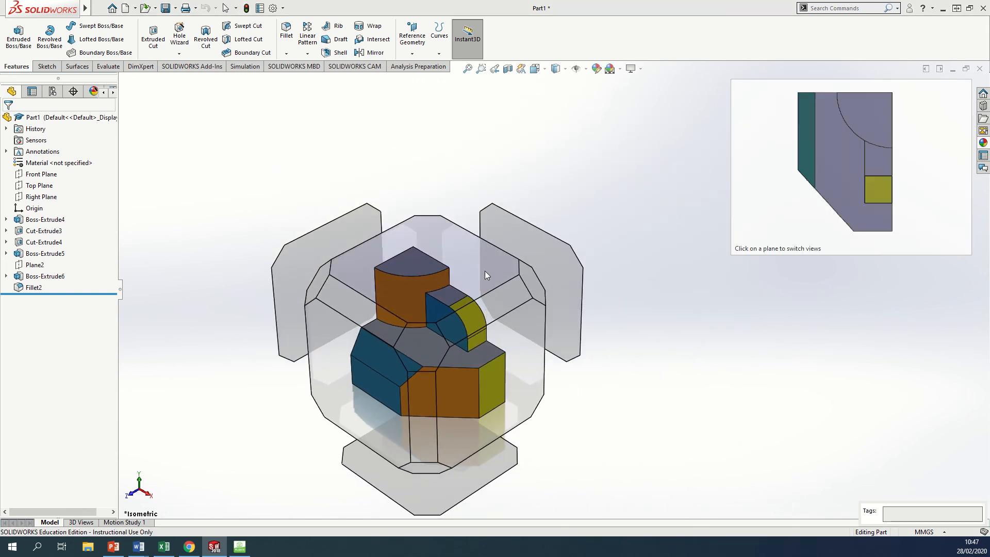
left_click(485, 271)
middle_click_drag(521, 402, 518, 356)
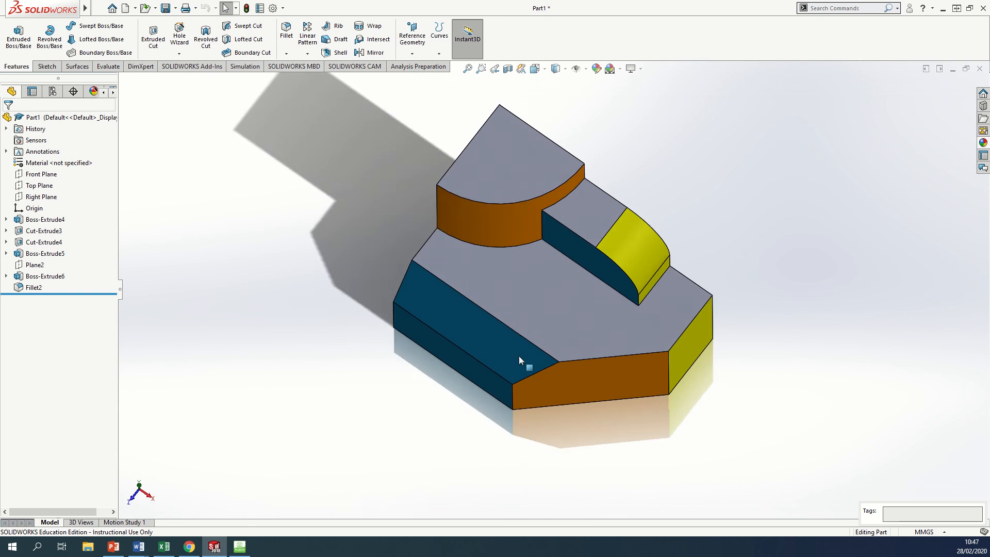
middle_click_drag(561, 219, 569, 339)
key("ctrl+space")
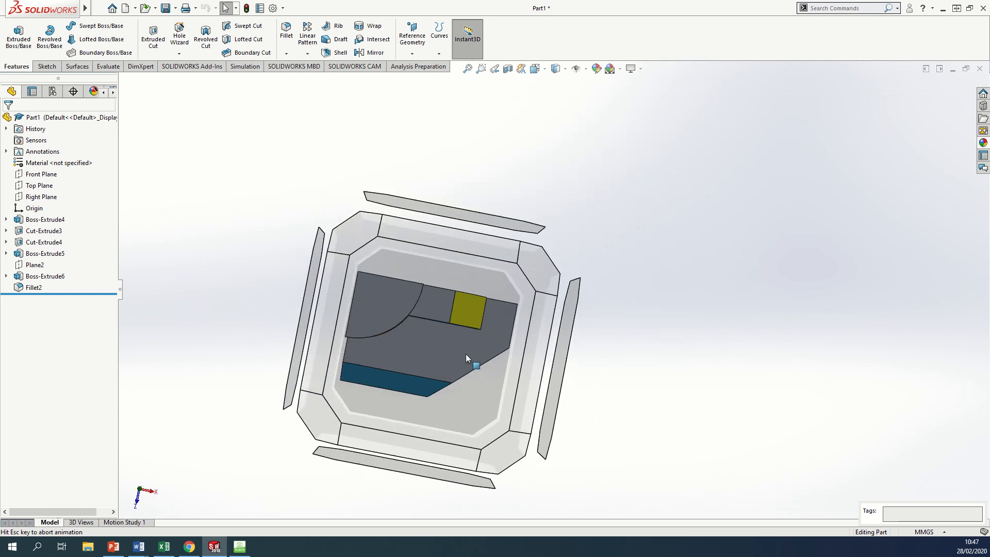
left_click(452, 352)
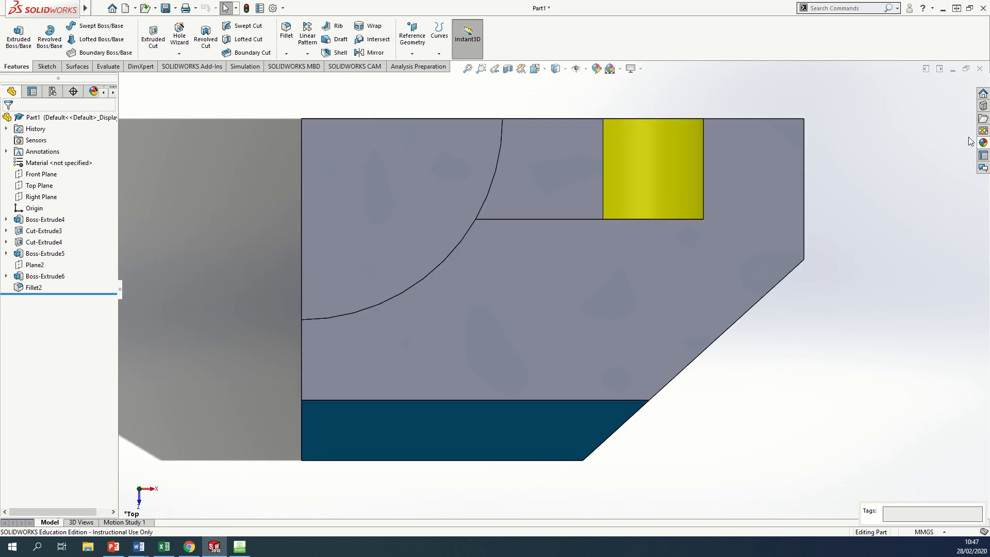
Apply the Pink appearance to only the rounded fillet face of the upper block.
left_click(983, 143)
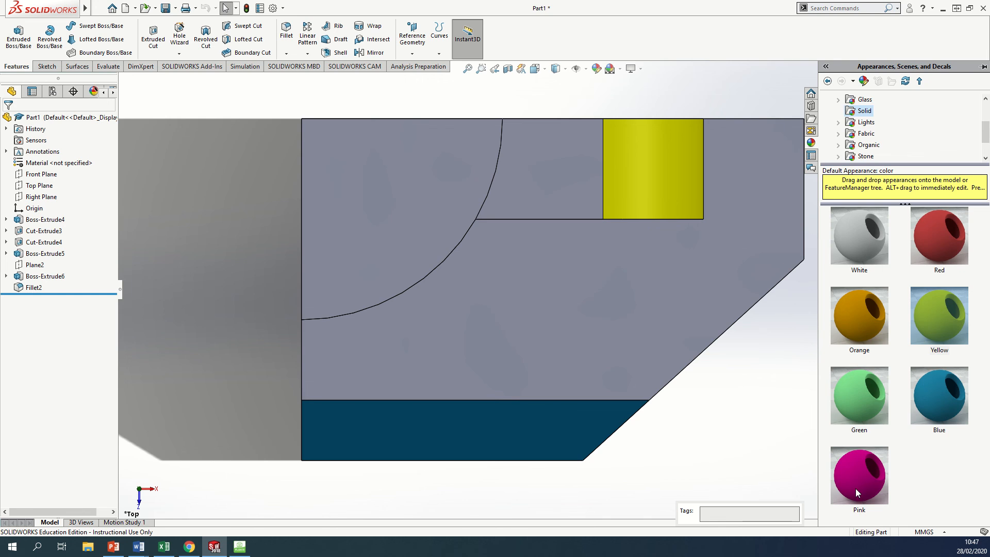
left_click_drag(855, 487, 664, 191)
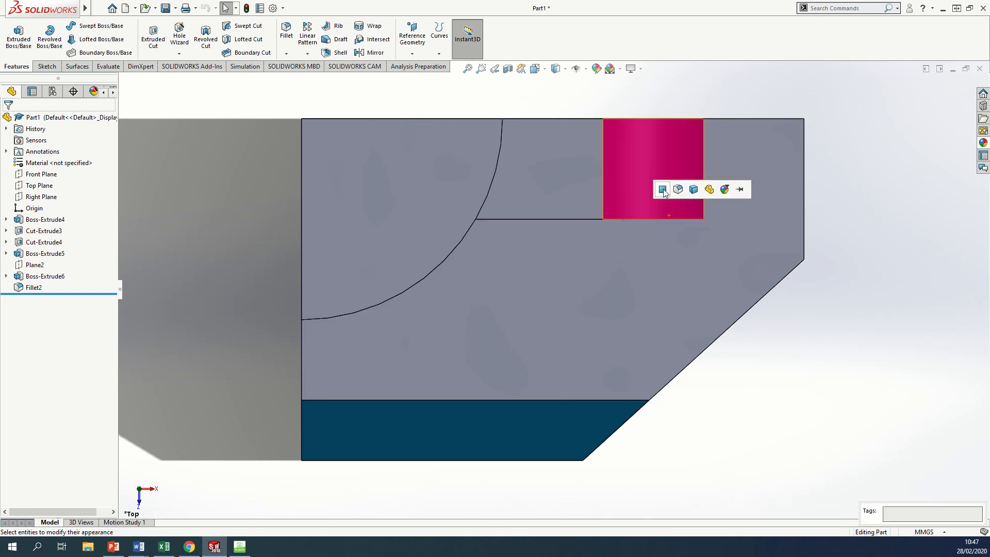
Try to apply the Orange appearance to the base's sloping front face.
left_click(983, 143)
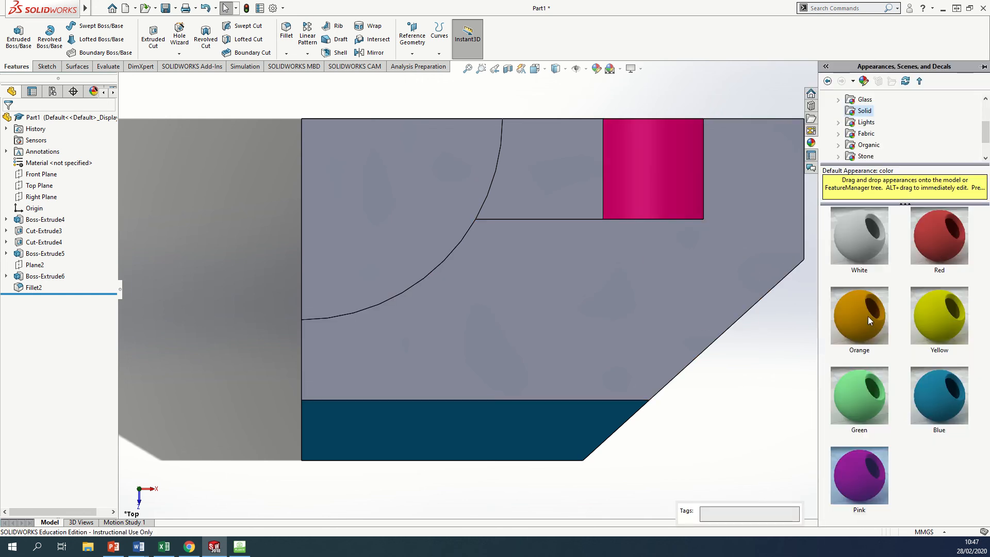
left_click_drag(881, 315, 554, 433)
middle_click_drag(554, 433, 596, 413)
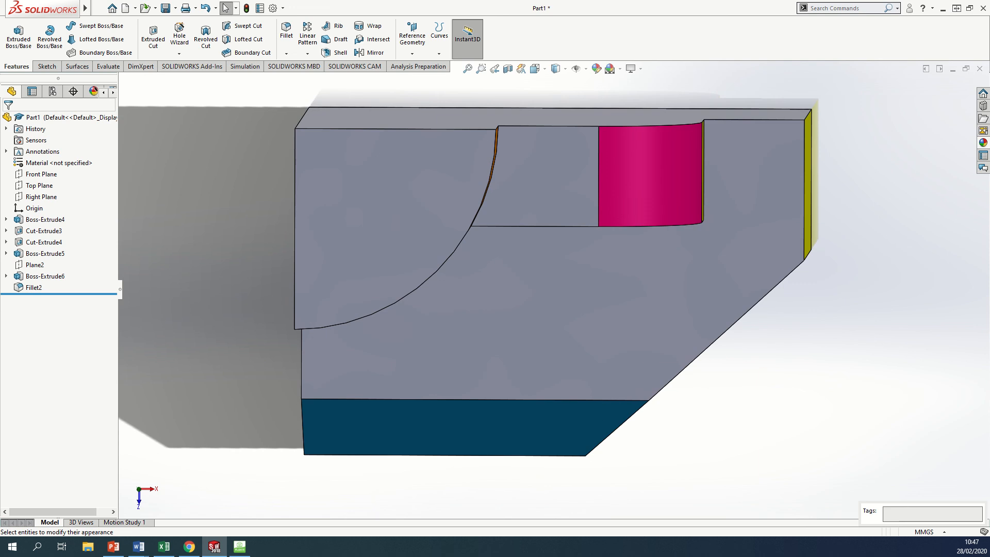
Apply the White appearance to only the base's sloping front face.
left_click(983, 144)
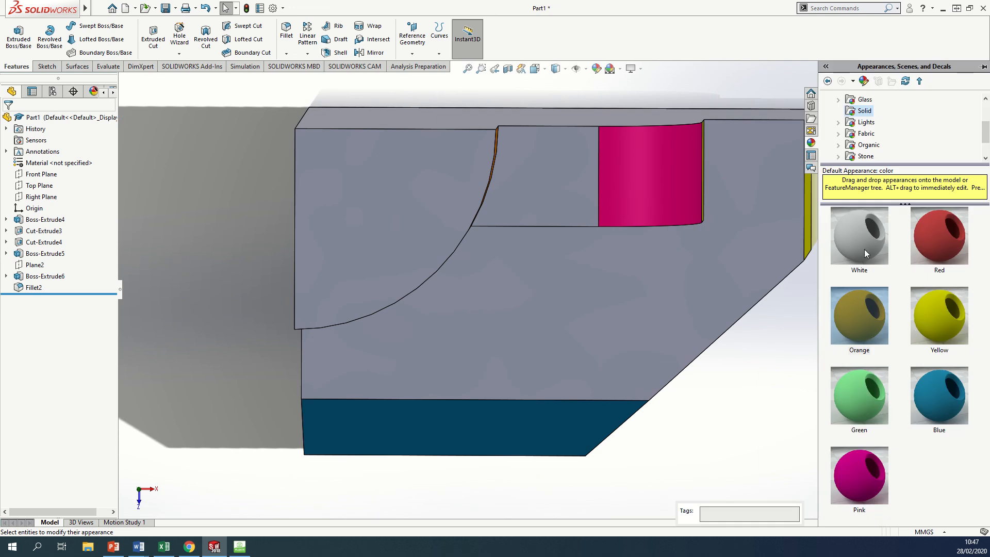
left_click_drag(864, 249, 532, 425)
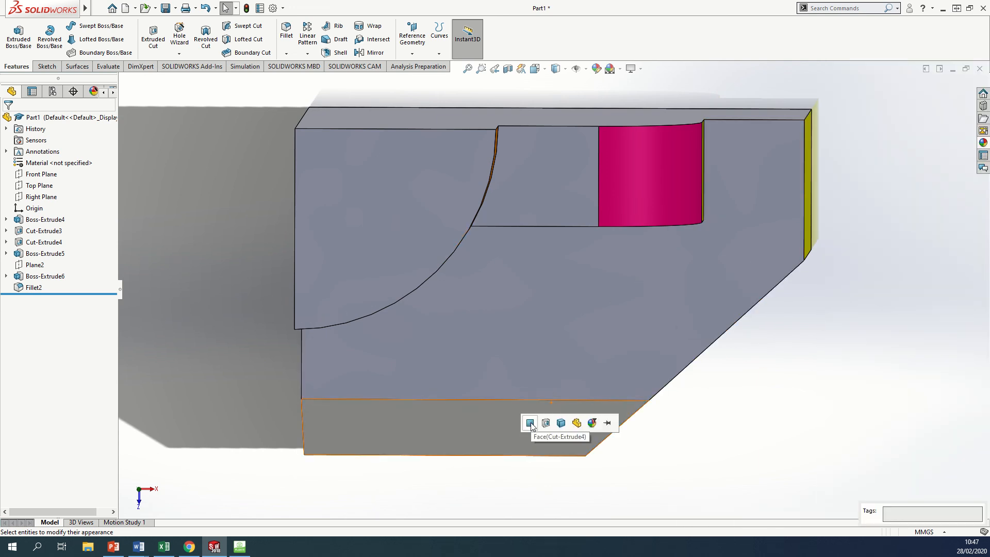
left_click(530, 424)
Apply the Red appearance to only the top face of the quarter-round block.
left_click(983, 144)
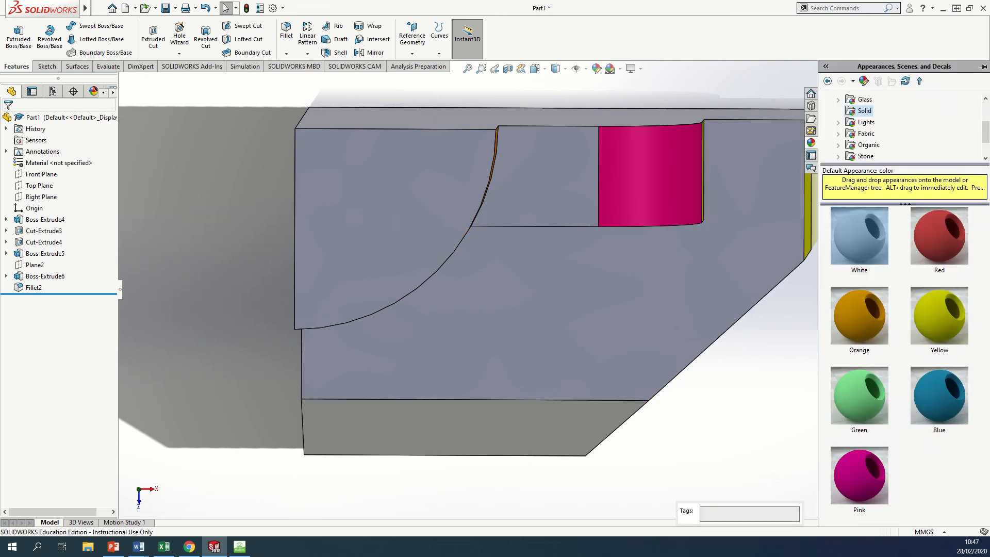
middle_click_drag(676, 352, 662, 328)
left_click_drag(945, 252, 361, 174)
left_click(361, 174)
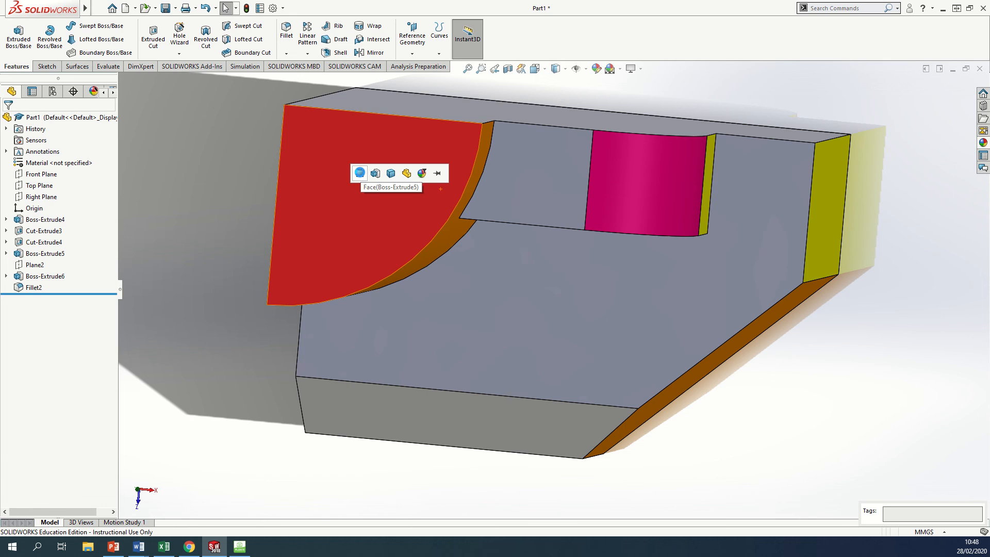
Apply the Red appearance to only the flat top face of the upper block and the top face of the base.
left_click(983, 144)
left_click_drag(943, 246, 544, 196)
left_click(544, 196)
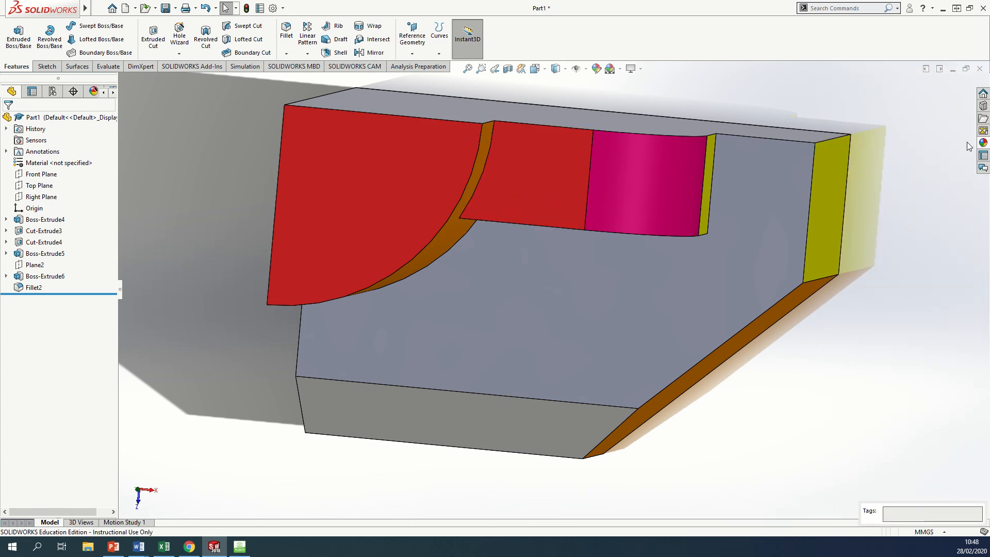
left_click(983, 144)
left_click_drag(943, 243, 704, 287)
left_click(702, 285)
Apply the Green appearance to only the base's sloping front face, replacing its White appearance.
middle_click_drag(702, 283, 663, 134)
key("space")
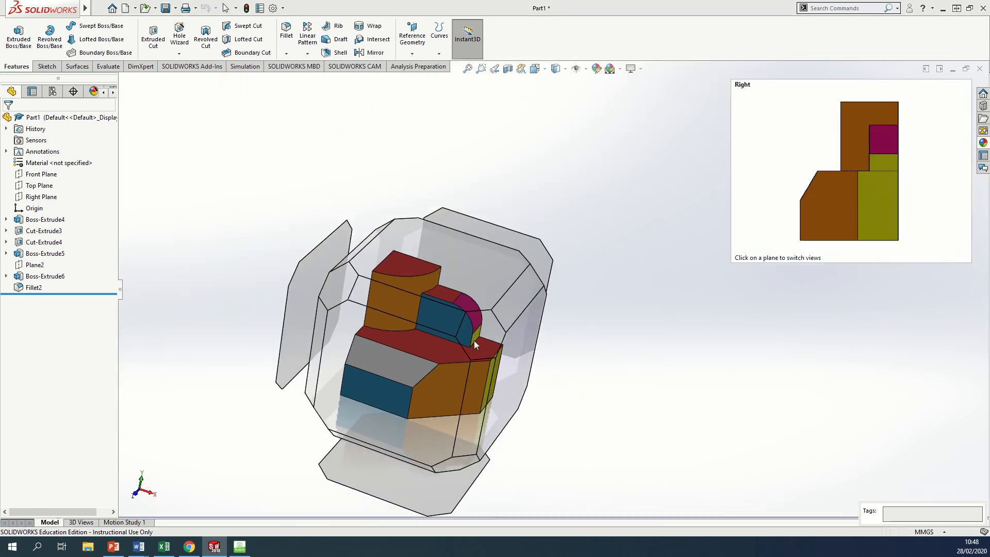
left_click(486, 339)
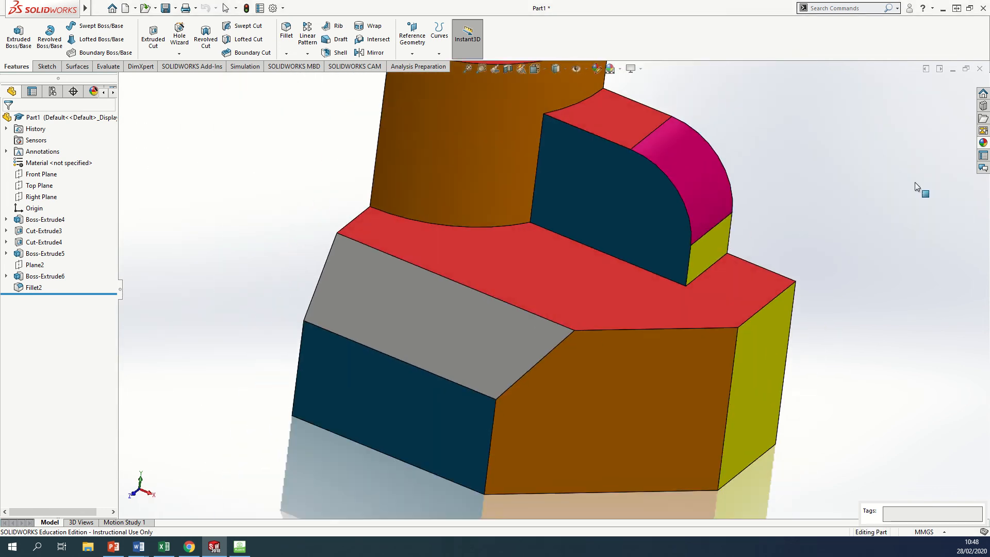
left_click(983, 142)
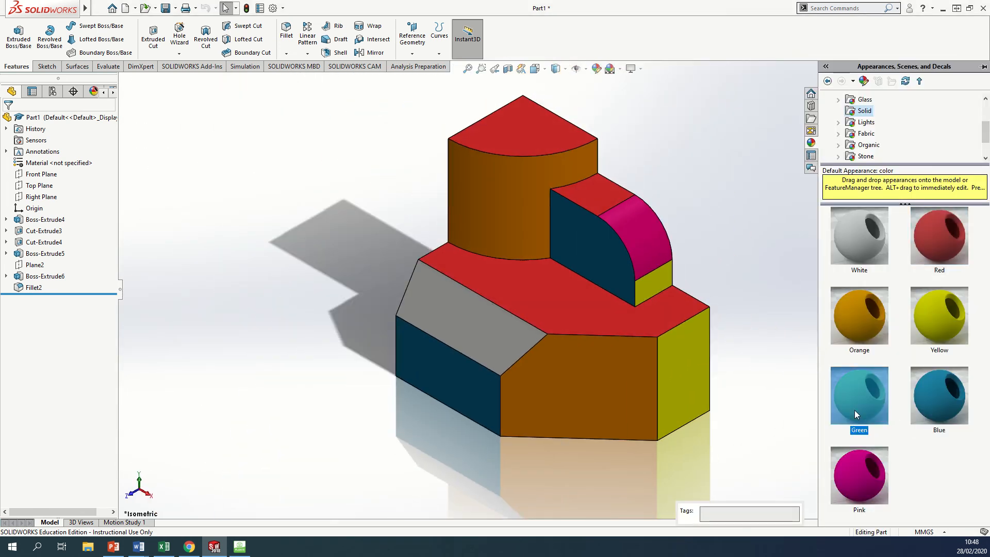
left_click_drag(855, 410, 485, 364)
left_click(484, 363)
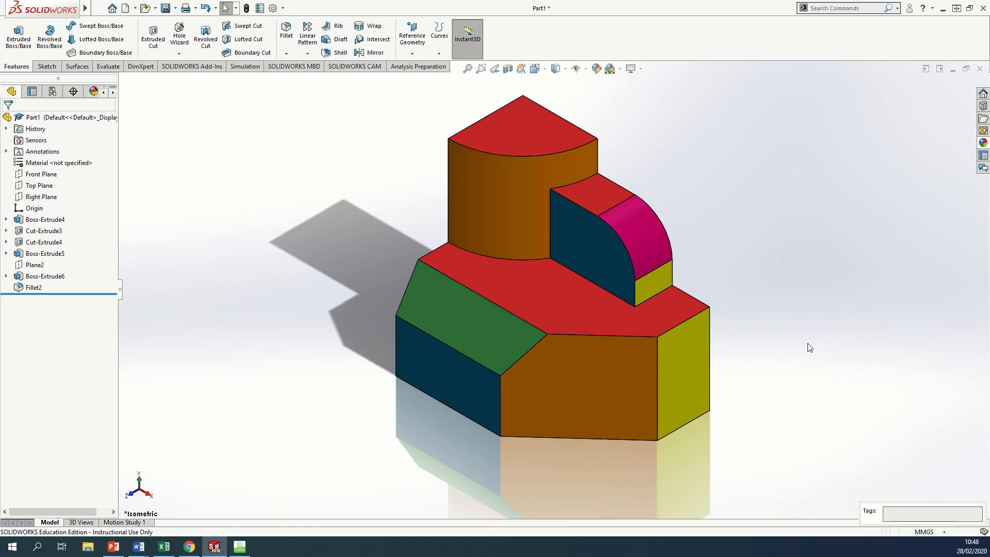
View the model normal to the orange angled corner face of the base.
middle_click_drag(808, 347, 769, 363)
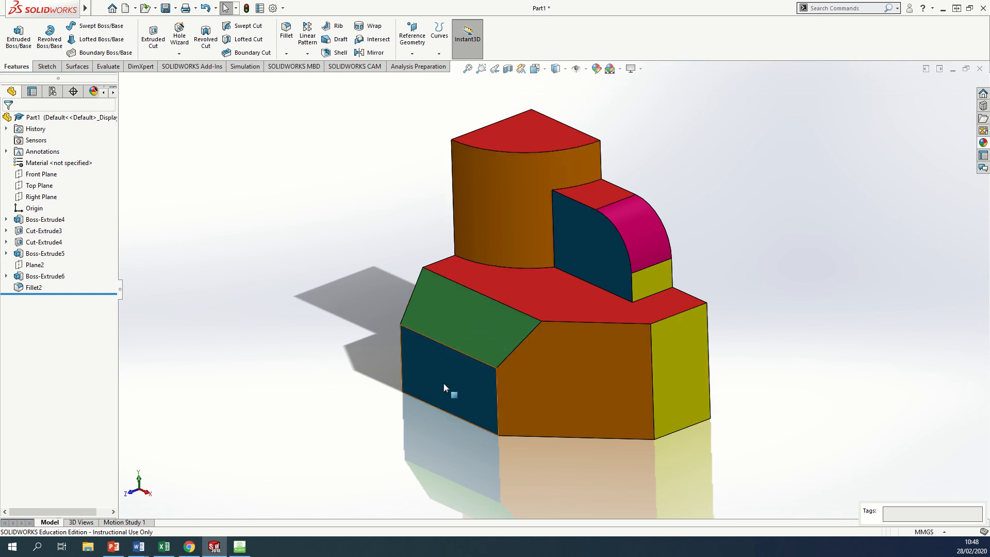
right_click(581, 380)
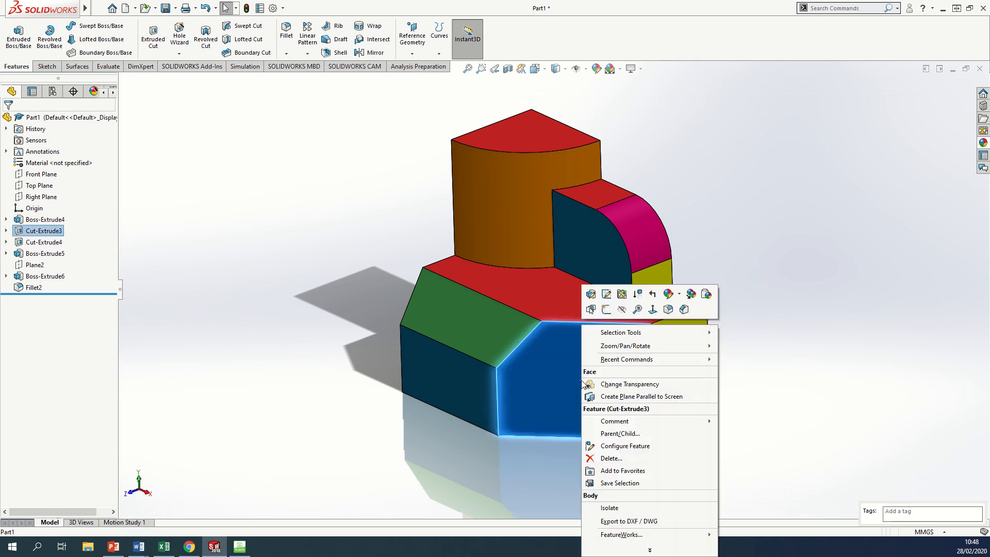
left_click(654, 310)
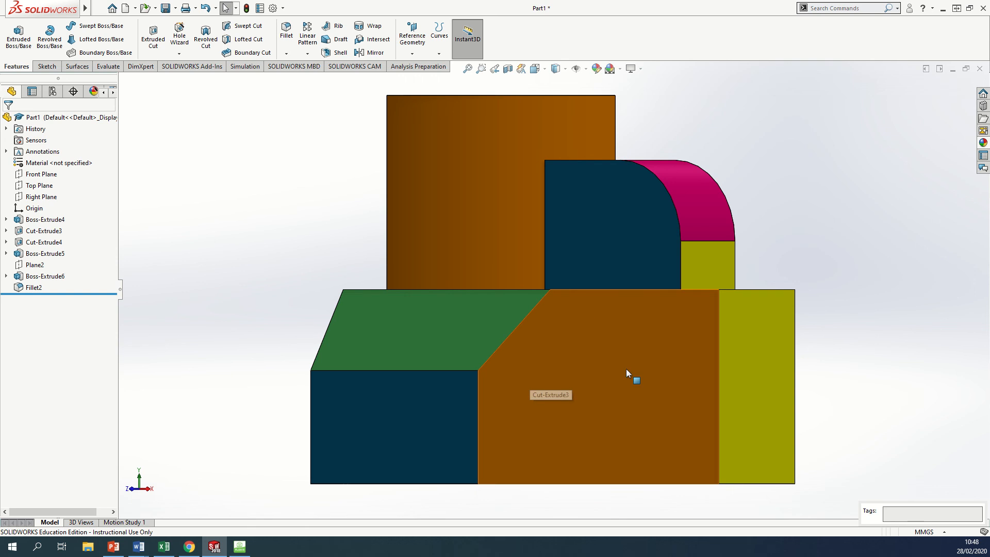
scroll(853, 323, "up", 4)
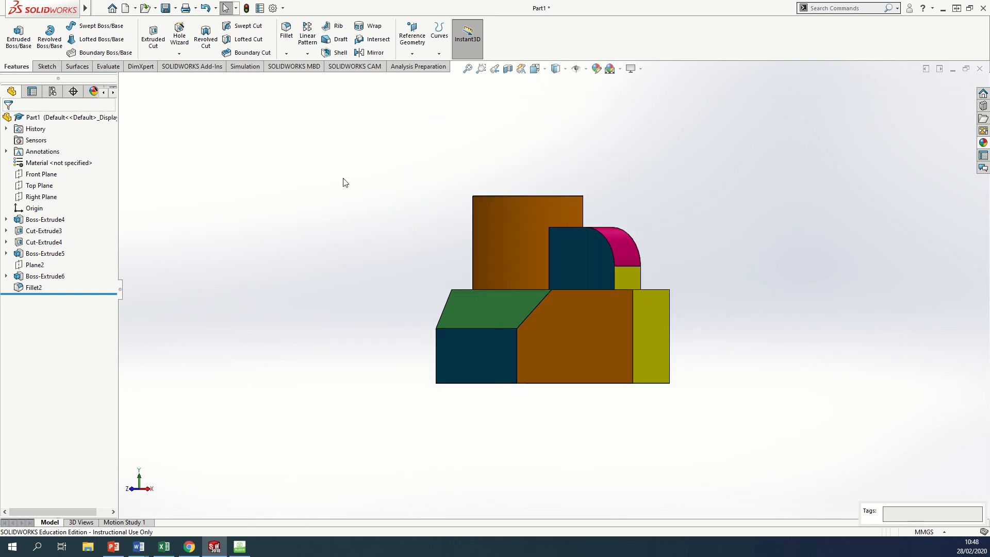